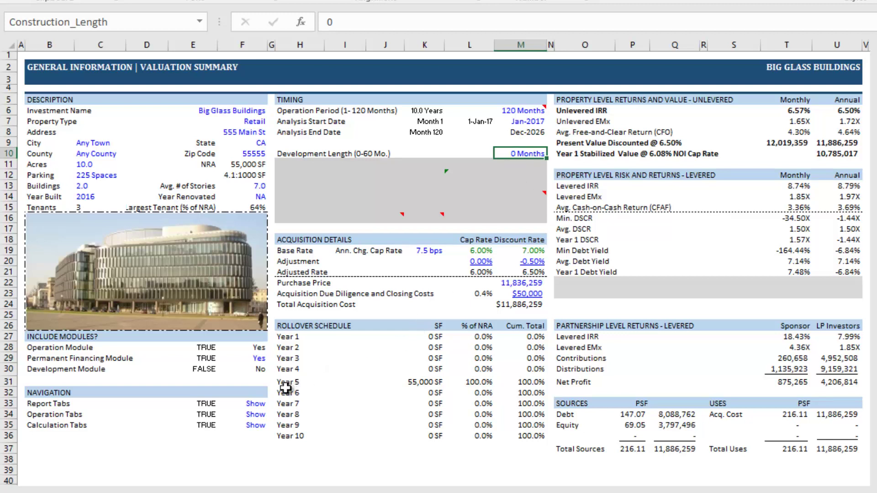
Step: Examine the report, operation and calculation tab visibility settings and the Permanent Financing Module setting on the Summary sheet
left_click(253, 404)
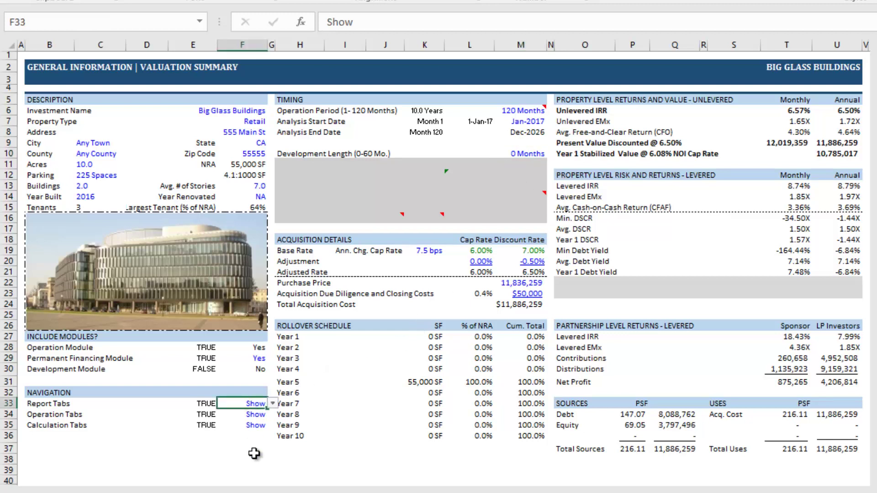
left_click(254, 414)
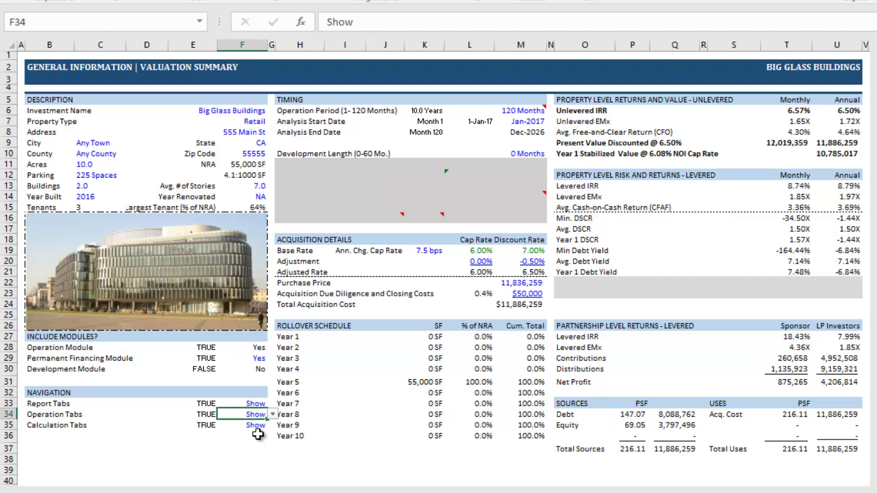
left_click(258, 425)
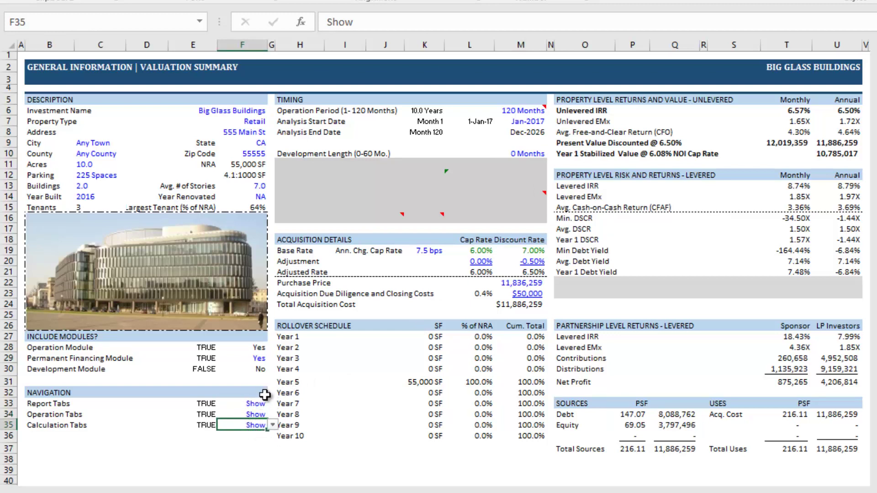
left_click(256, 359)
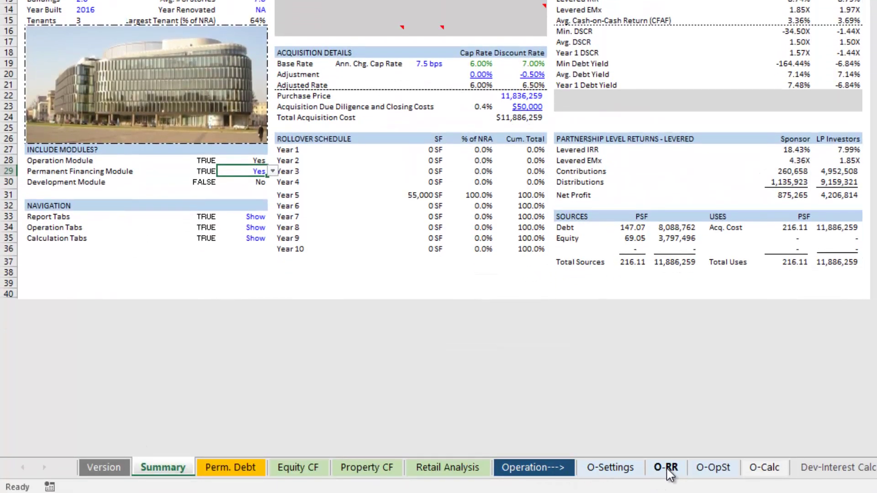
Step: Set the number of tenants to 5 in the assumptions of the O-RR rent roll sheet
left_click(666, 468)
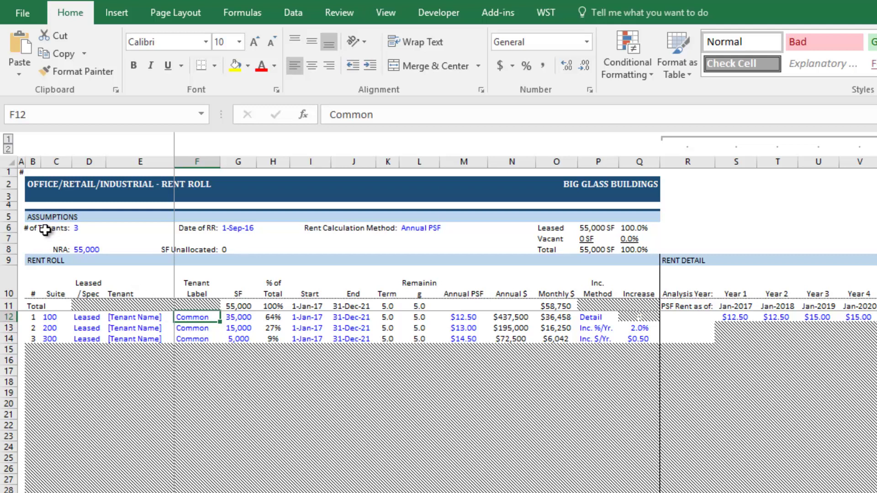
left_click(86, 229)
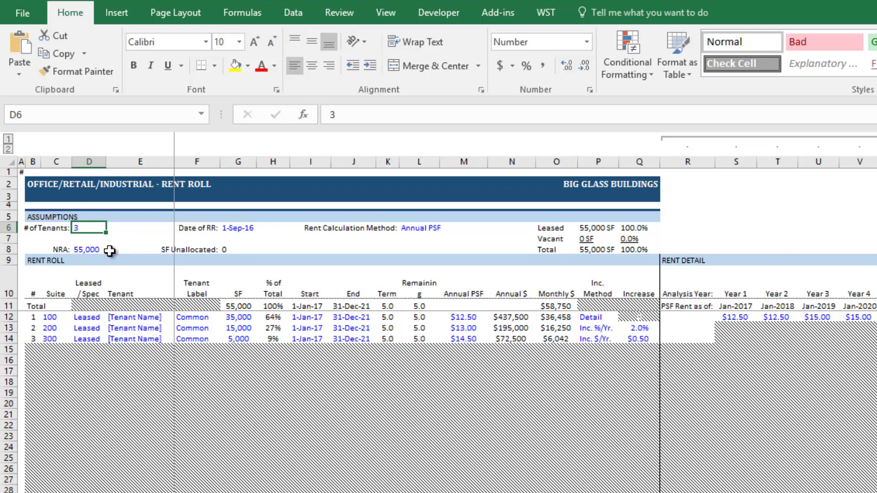
type("5")
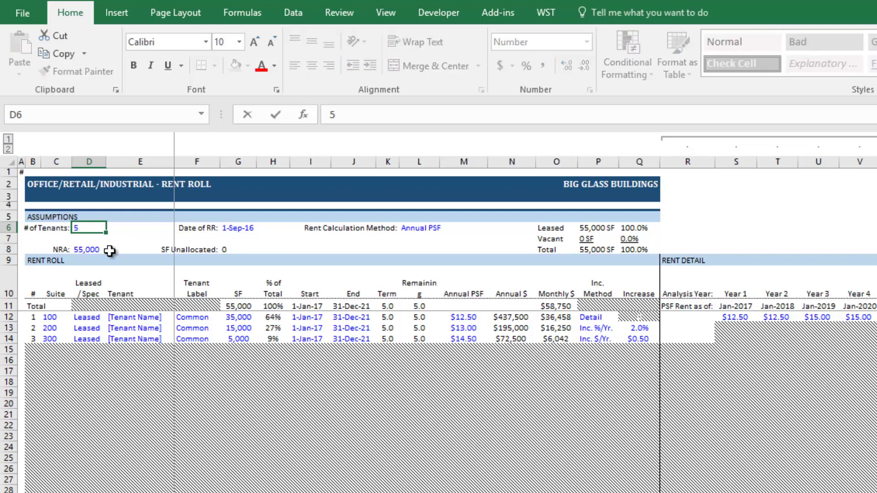
key("Return")
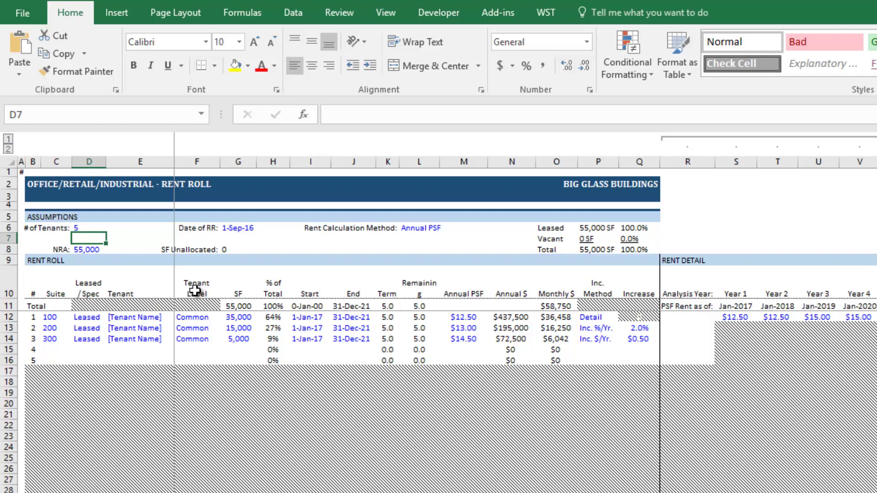
Step: Set the rent roll date to 3/1/2017 in the assumptions
left_click(247, 227)
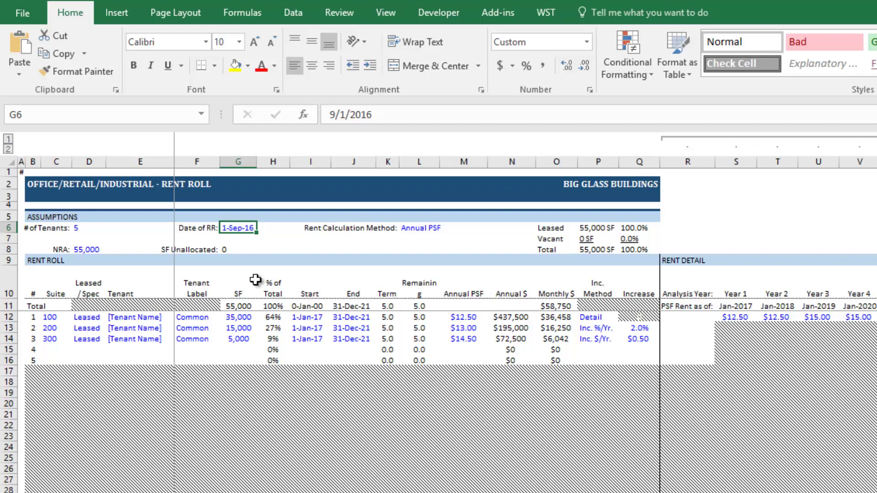
type("3/1")
key("Return")
key("Up")
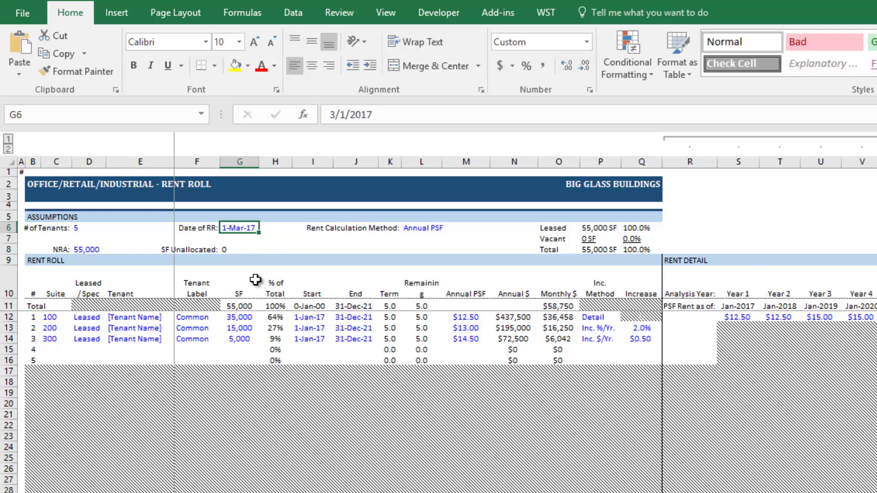
Step: Change the rent calculation method in the assumptions to Annual $
key("Right")
key("Right")
key("Right")
key("Right")
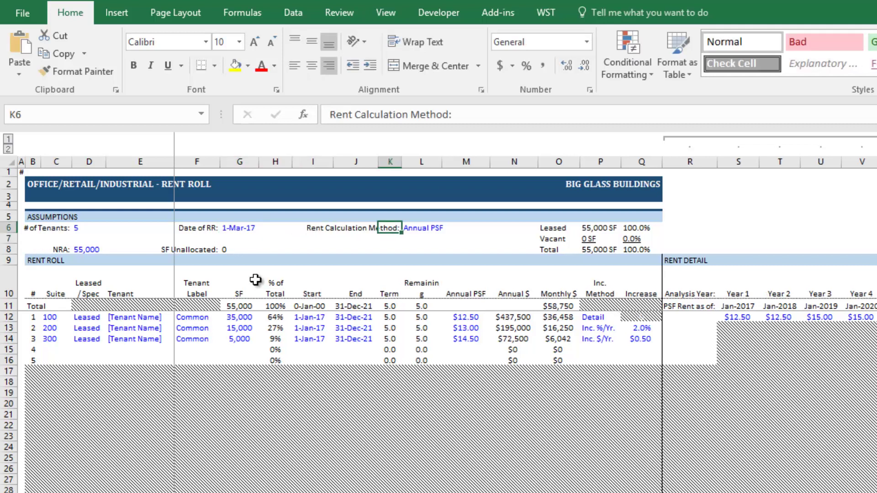
key("Right")
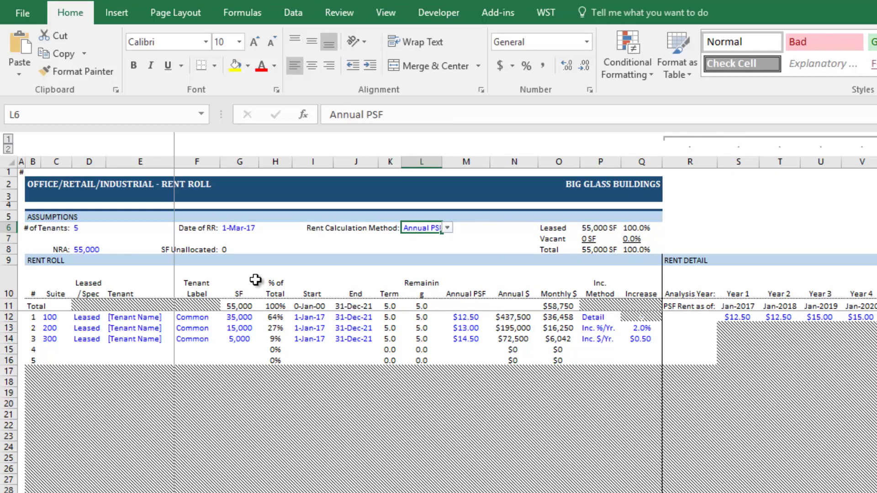
key("Down")
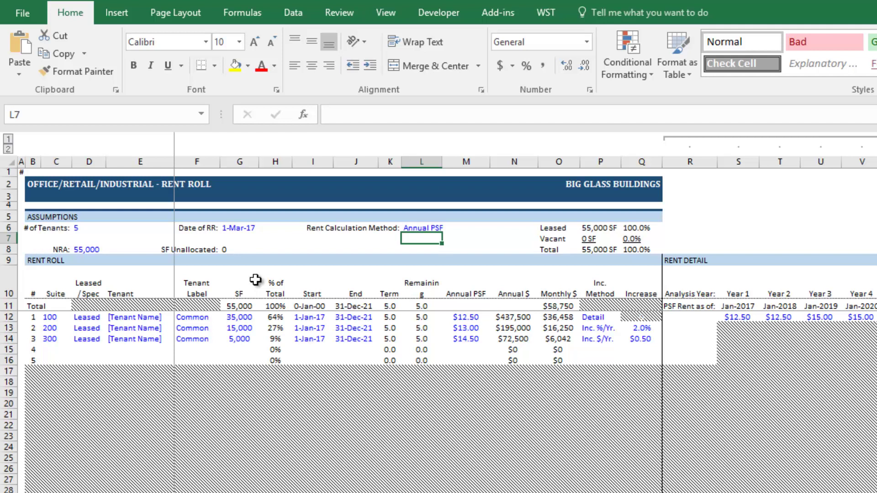
key("Up")
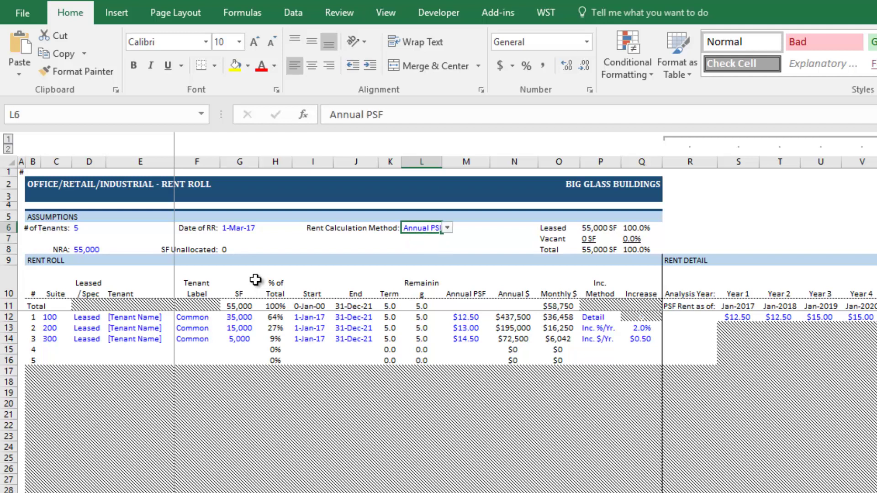
key("alt+Down")
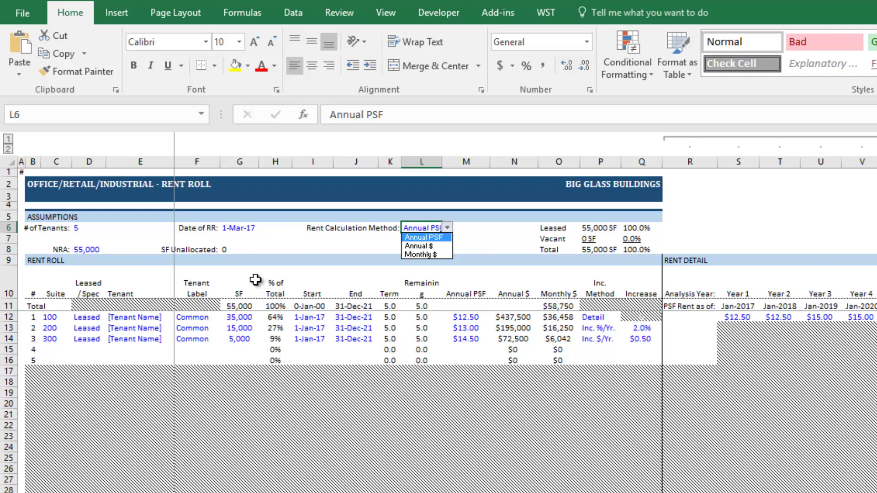
key("Down")
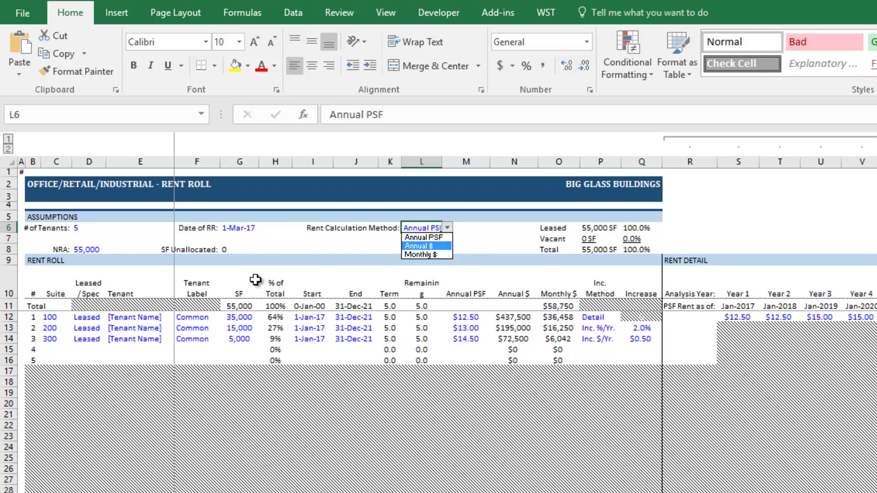
key("Return")
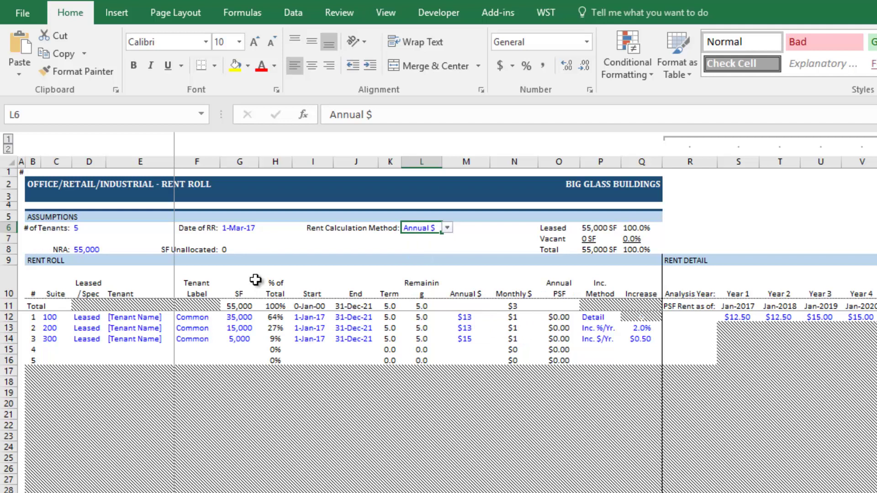
Step: Examine the Annual $, Monthly $ and Annual PSF columns of the rent roll and the formulas behind their headings and rows
key("Down")
key("Down")
key("Down")
key("Down")
key("Down")
key("Down")
key("Down")
key("Right")
key("Up")
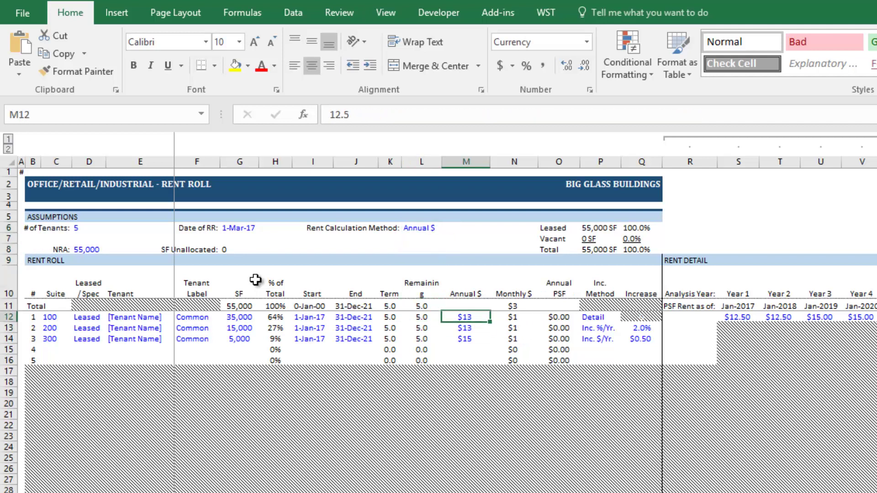
key("Up")
key("Down")
key("Down")
key("Down")
key("Right")
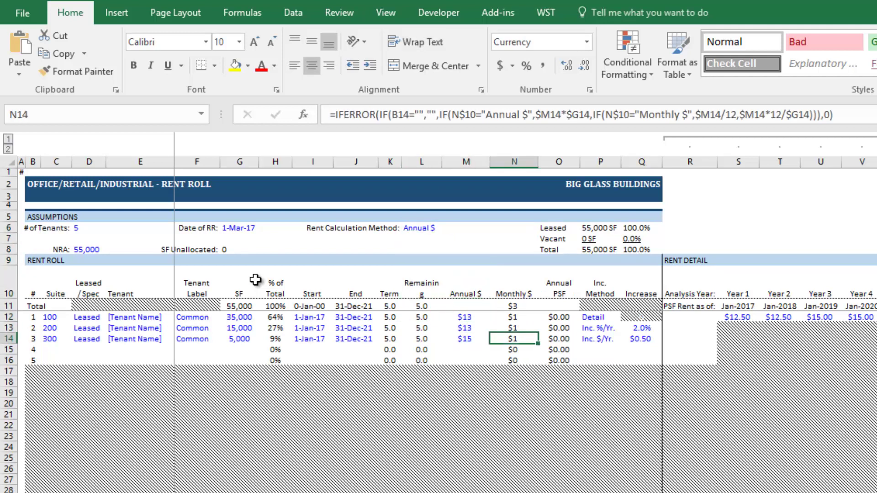
key("Right")
key("Up")
key("Up")
key("Up")
key("Up")
key("Left")
key("Left")
key("Down")
key("Down")
key("Down")
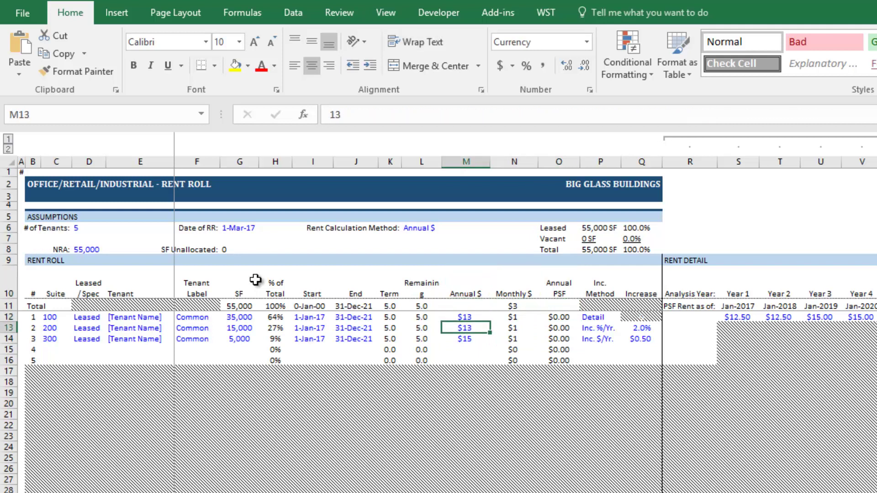
key("Up")
key("Down")
key("Down")
key("Up")
key("Up")
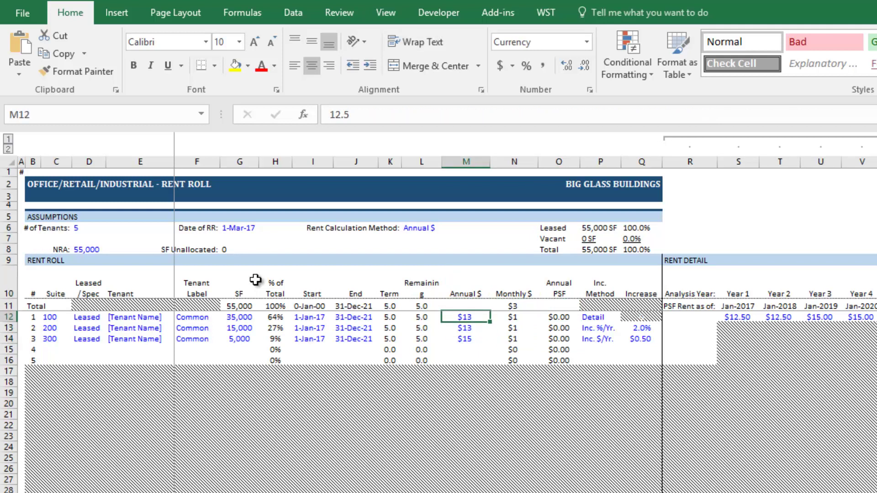
key("Right")
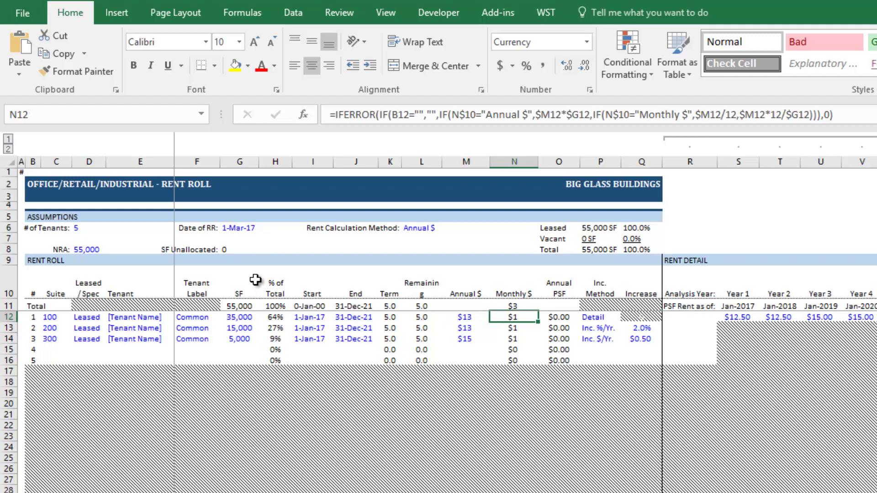
key("Right")
key("Left")
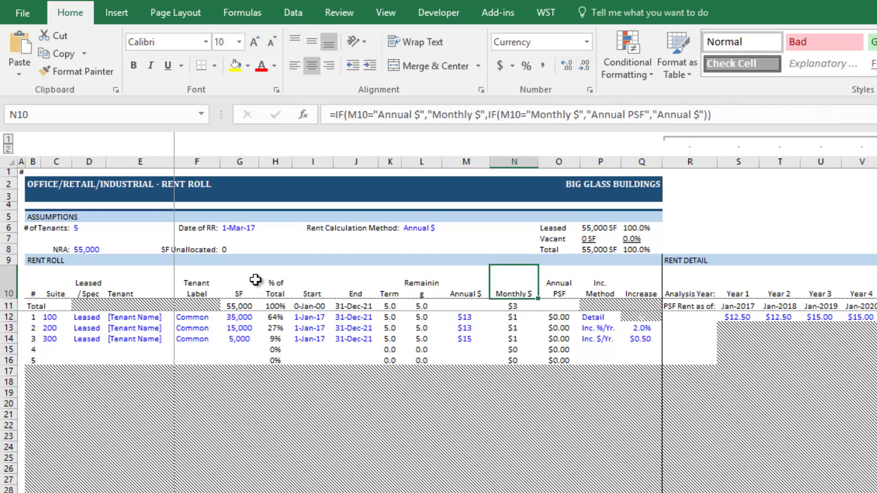
key("Left")
key("Left")
key("Left")
key("Up")
key("Up")
key("Up")
key("Up")
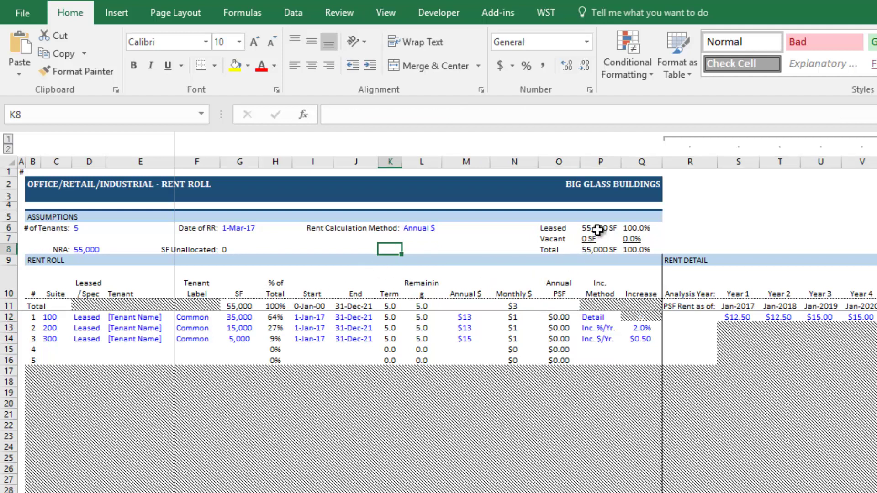
Step: Examine the leased, vacant and total area summary, including which ranges the vacant area formula refers to
left_click_drag(597, 229, 634, 251)
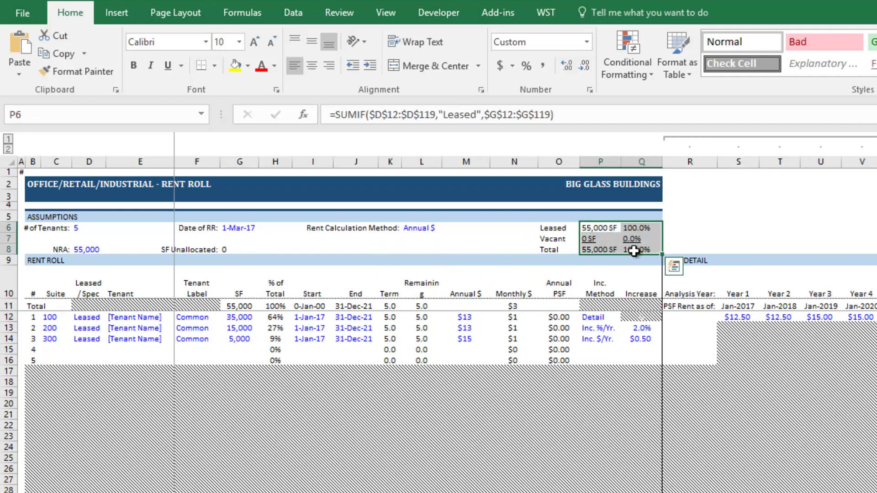
left_click(603, 239)
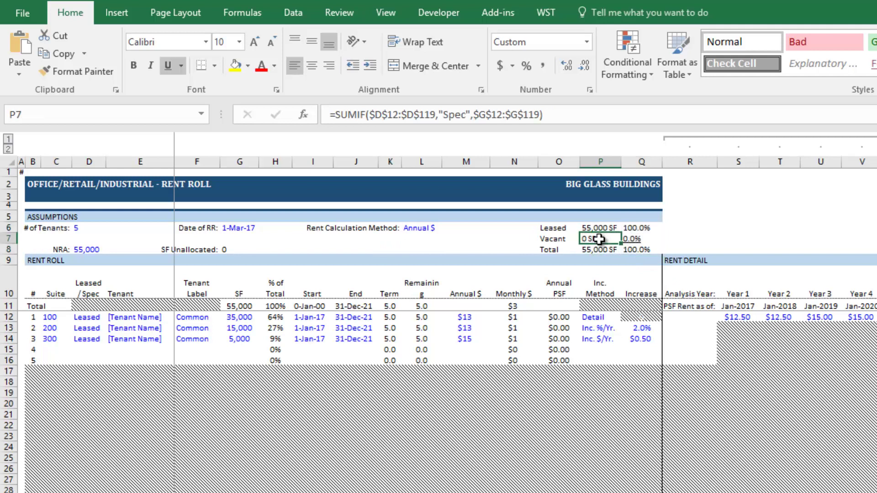
left_click(572, 238)
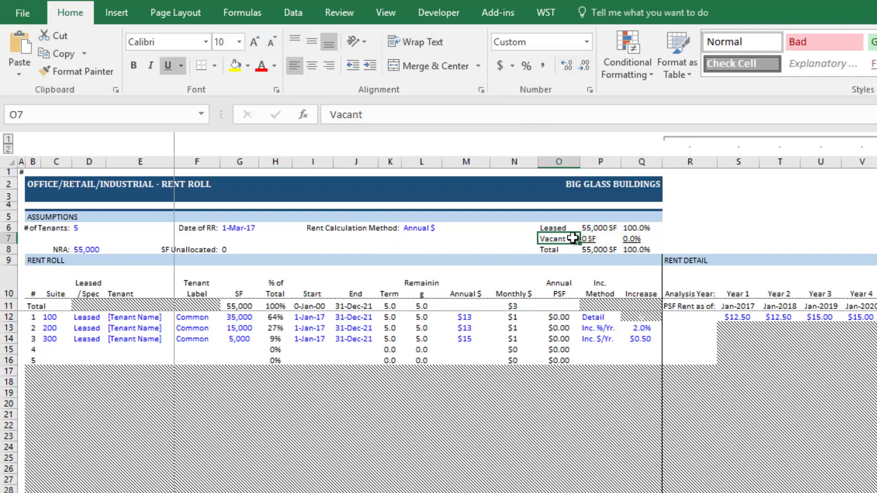
left_click(605, 230)
left_click(613, 235)
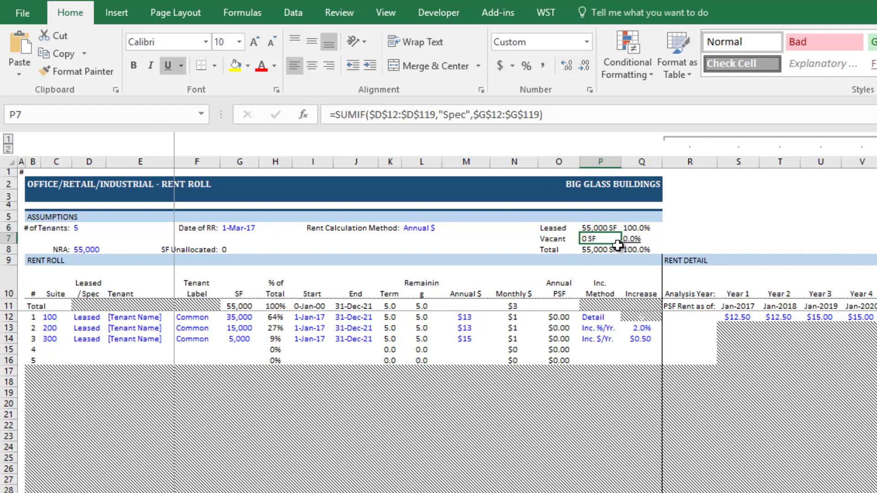
key("F2")
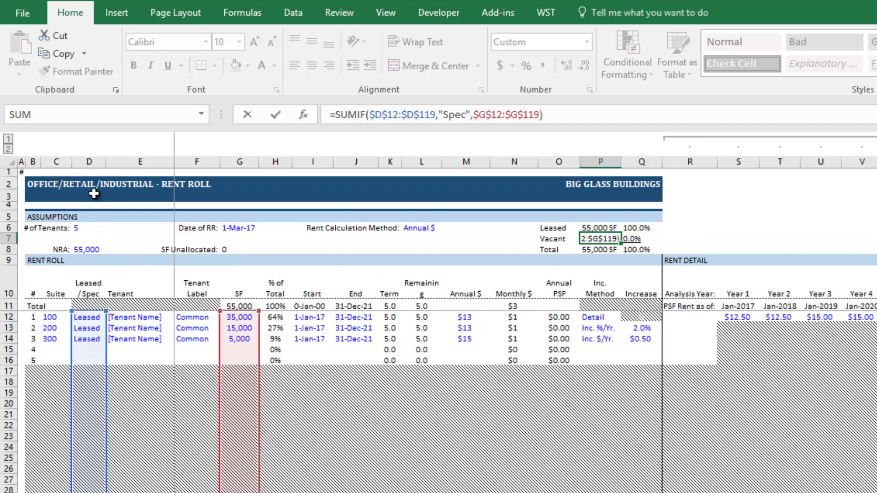
left_click(95, 320)
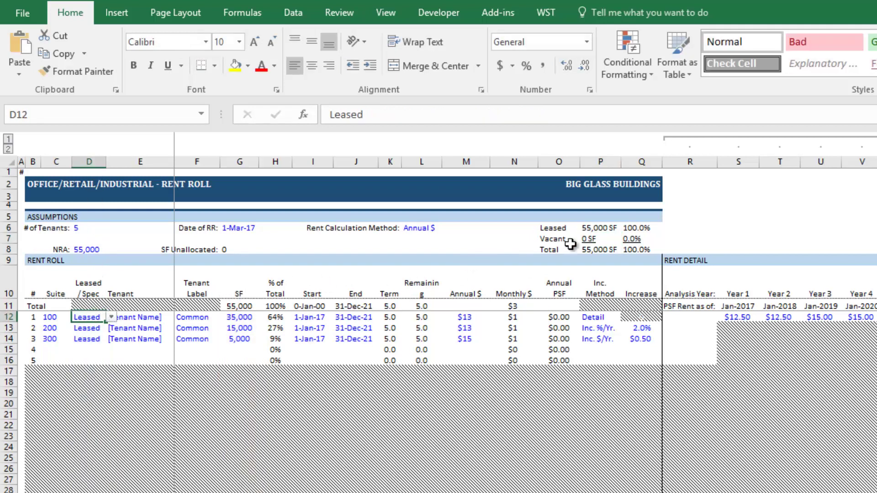
left_click(590, 239)
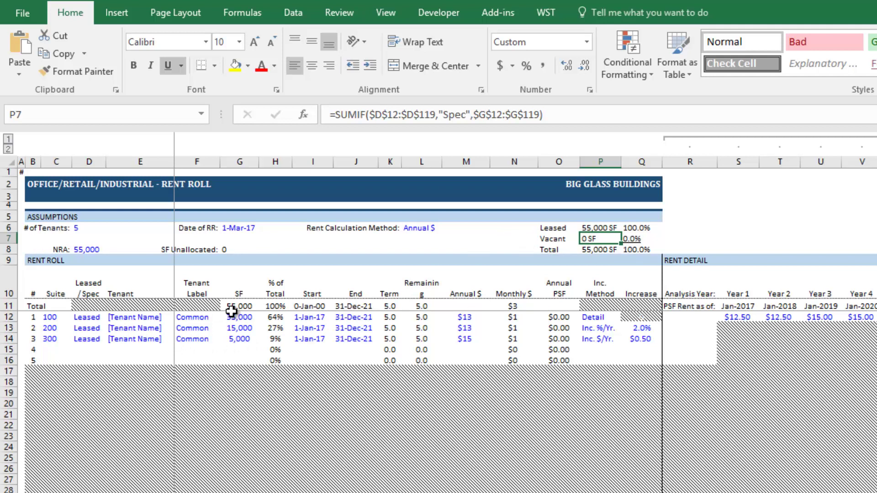
Step: Enter suite 100 for the first tenant, keep it as Leased, and name the tenant A.CRE and Sons
left_click(60, 318)
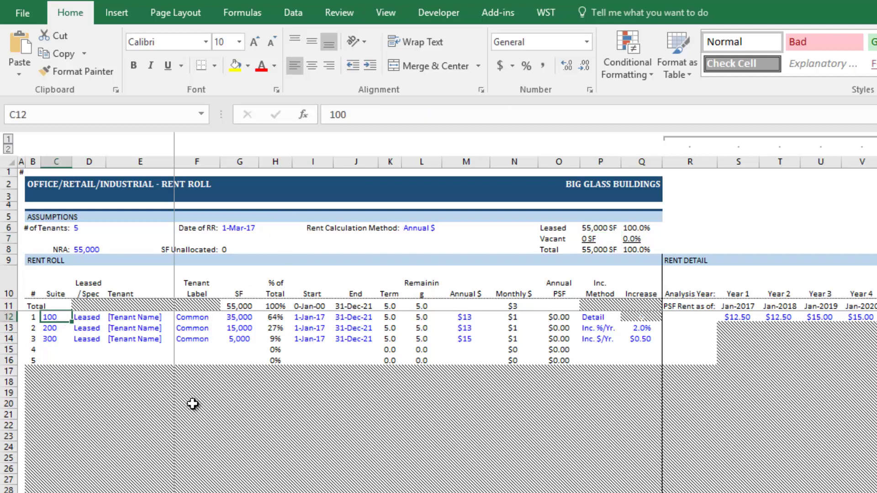
type("100")
key("Tab")
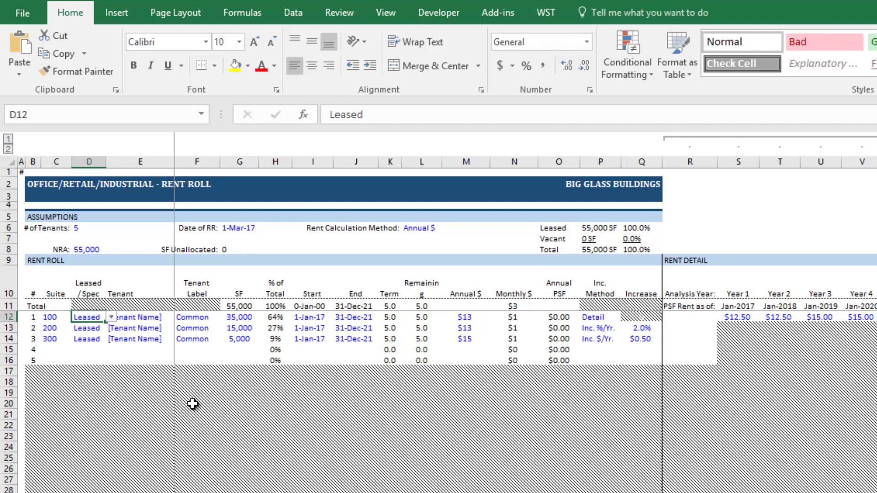
key("Tab")
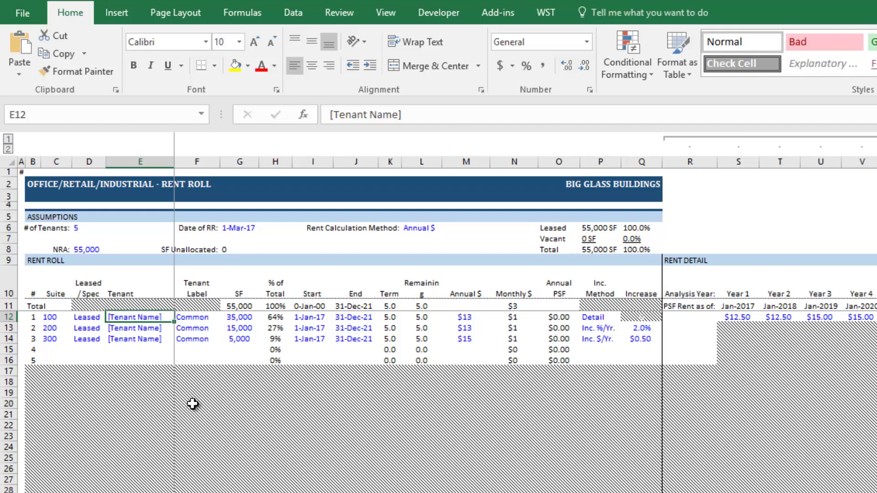
type("A.CRE and")
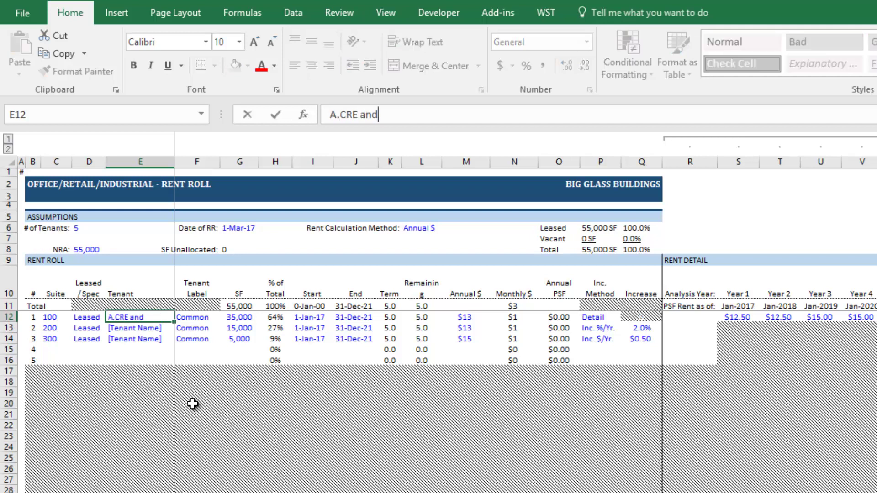
type(" Sons")
key("Tab")
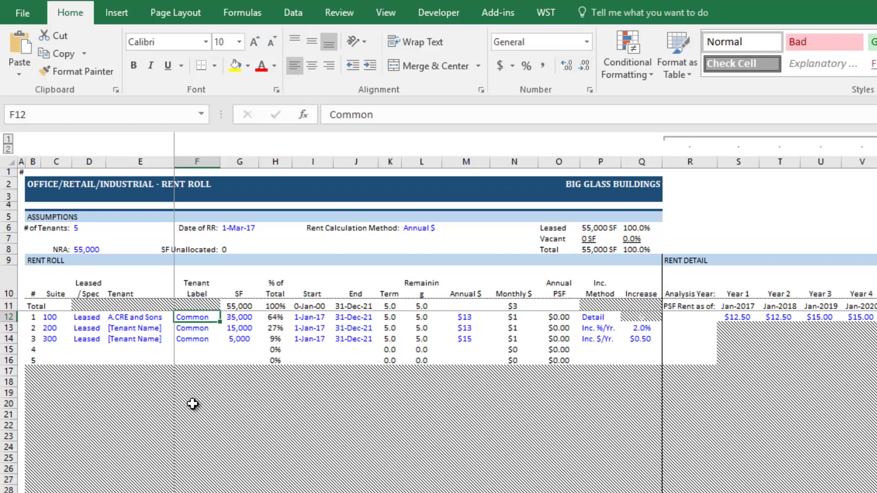
Step: Label the suite 100 tenant as Law Firm and set its area to 15,000 SF
type("Law Firm")
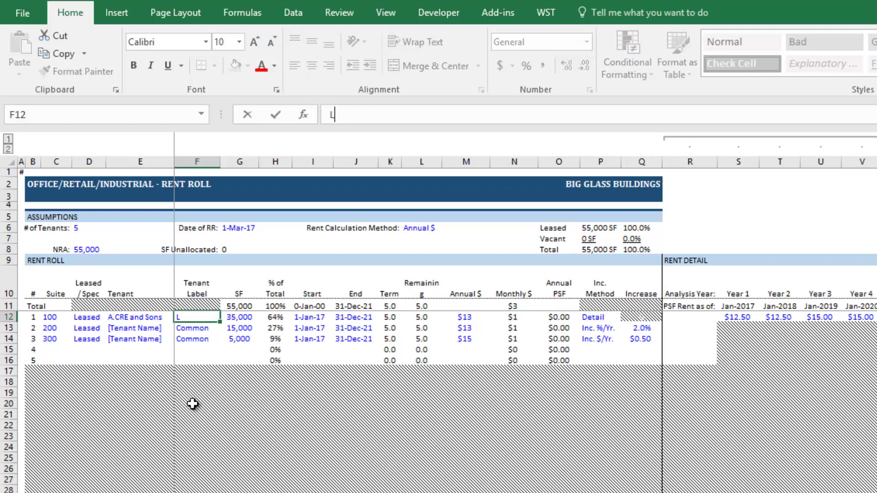
key("Return")
key("Up")
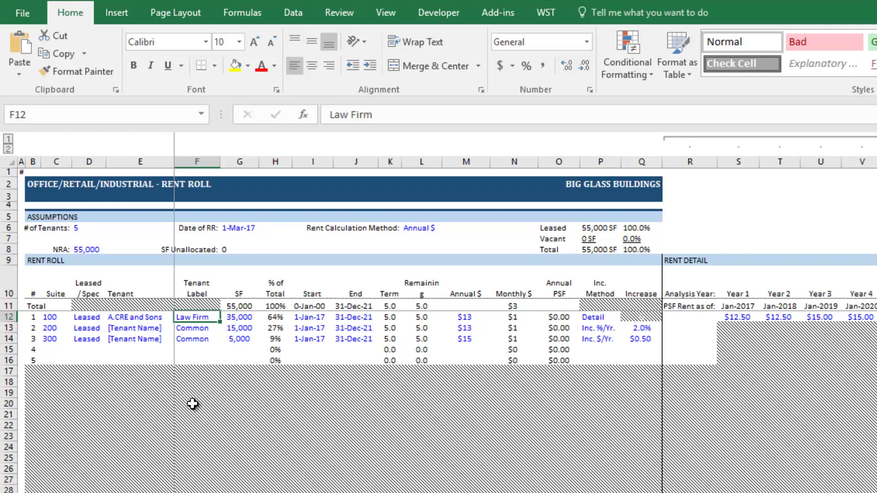
key("Right")
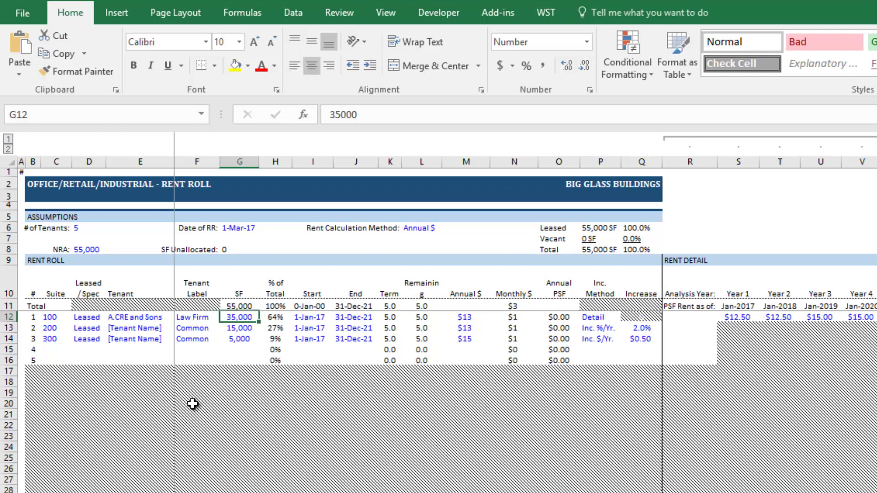
type("15000")
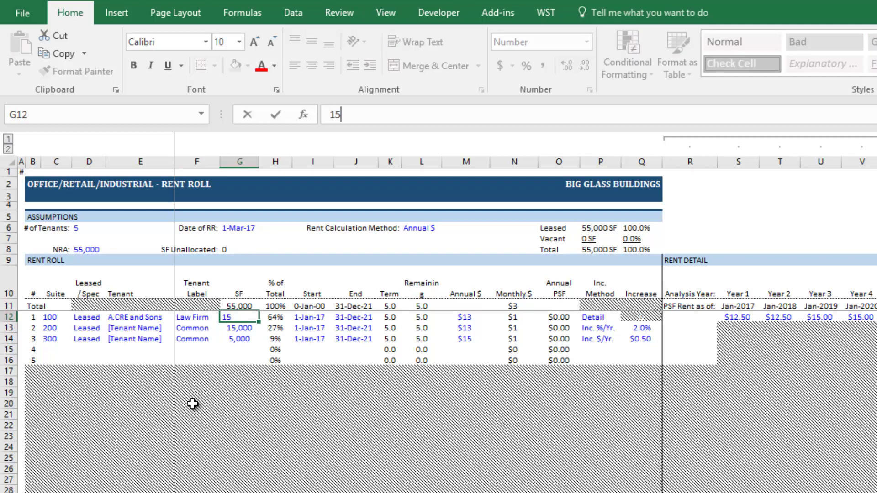
key("Right")
key("Right")
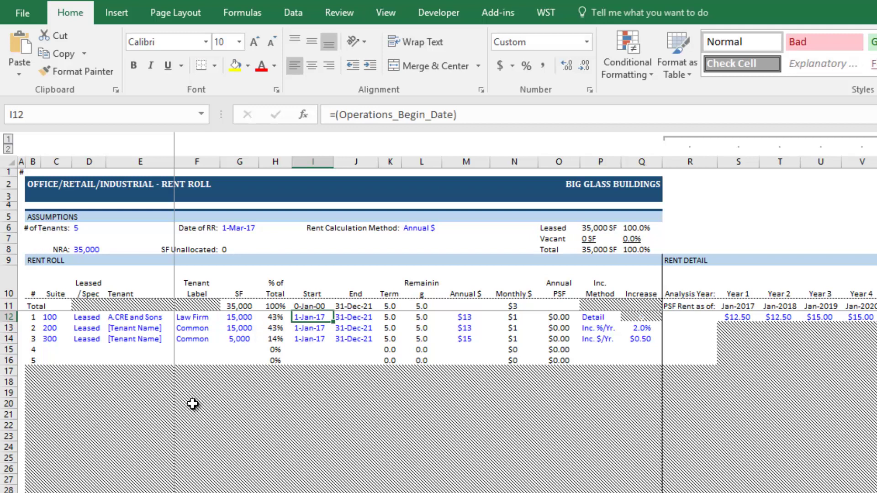
Step: Set the suite 100 lease to start on 2/1/2016 and end on 12/31/2025
type("2/")
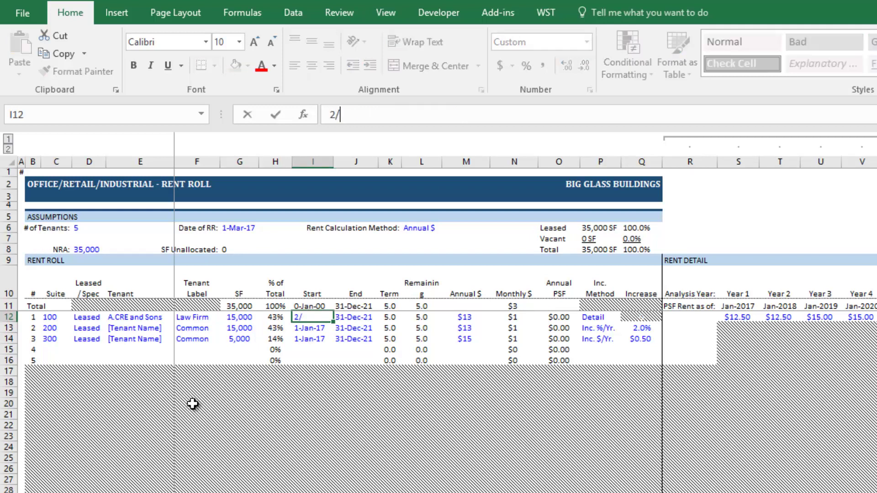
type("1/2016")
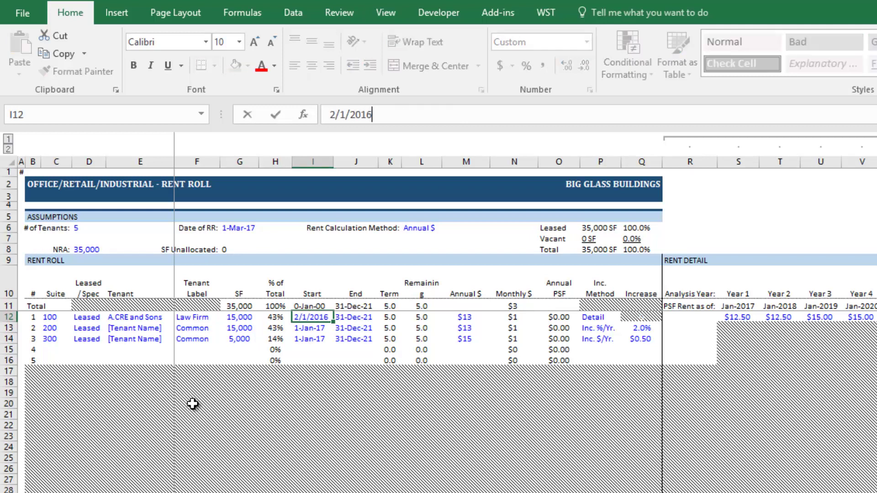
key("Right")
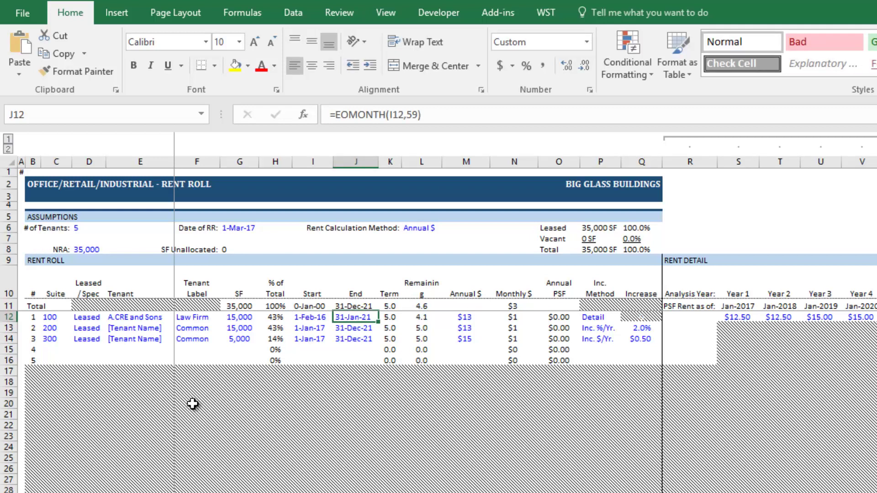
type("12/31")
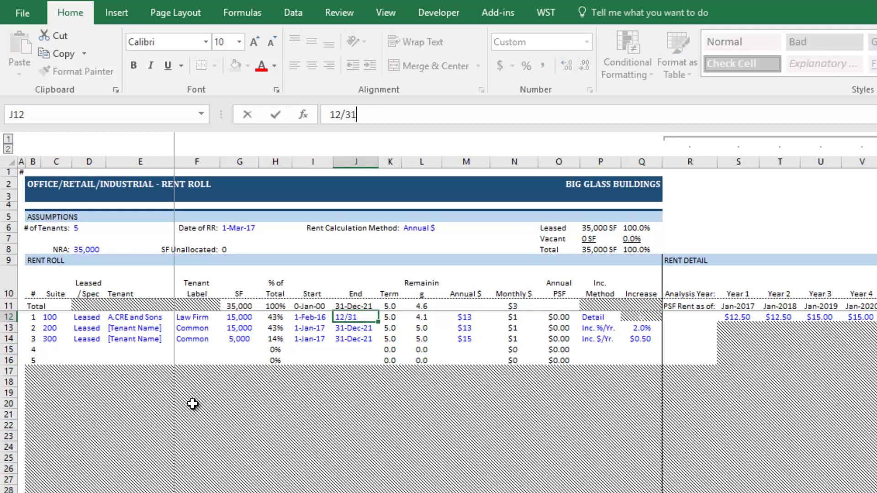
type("/2025")
key("Return")
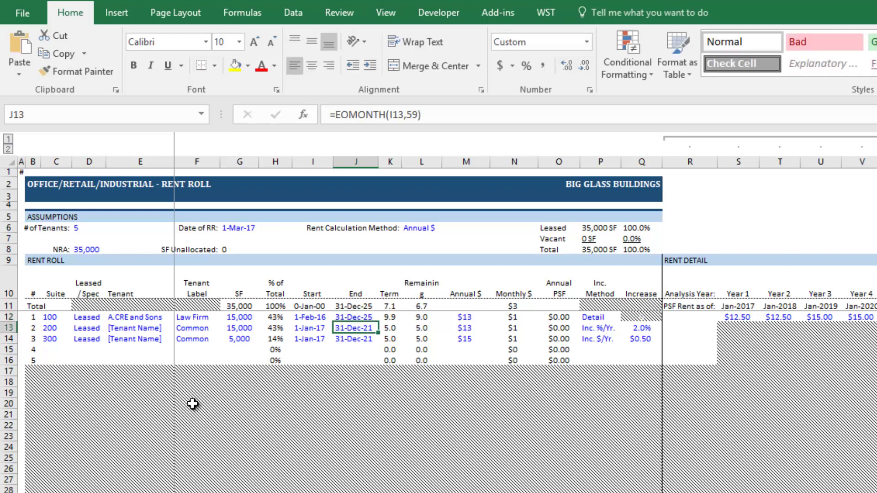
Step: Check the formulas behind the lease term and remaining term of suite 100
key("Up")
key("Right")
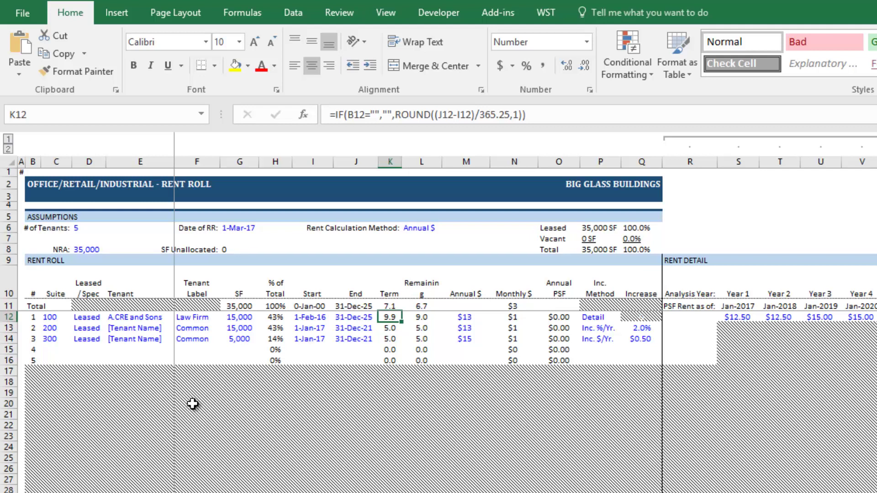
key("Left")
key("Right")
key("Right")
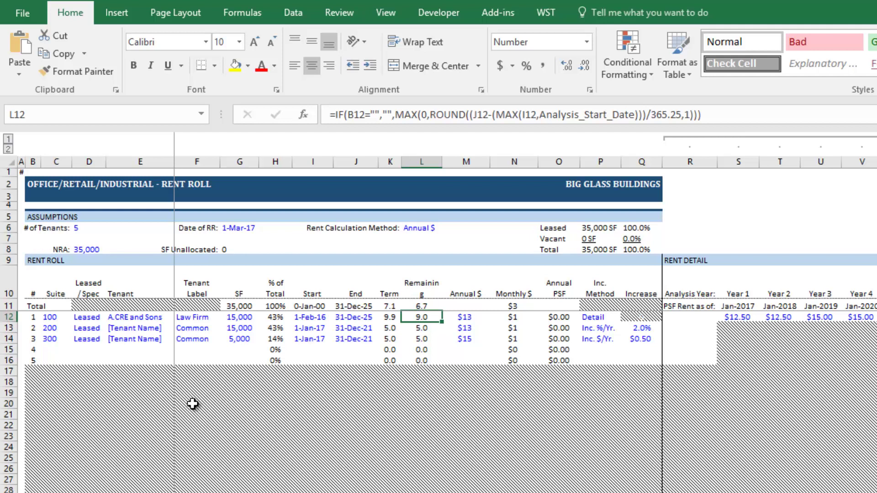
Step: Set the annual rent of suite 100 to $300,000 and check its monthly and annual PSF rent formulas
key("Right")
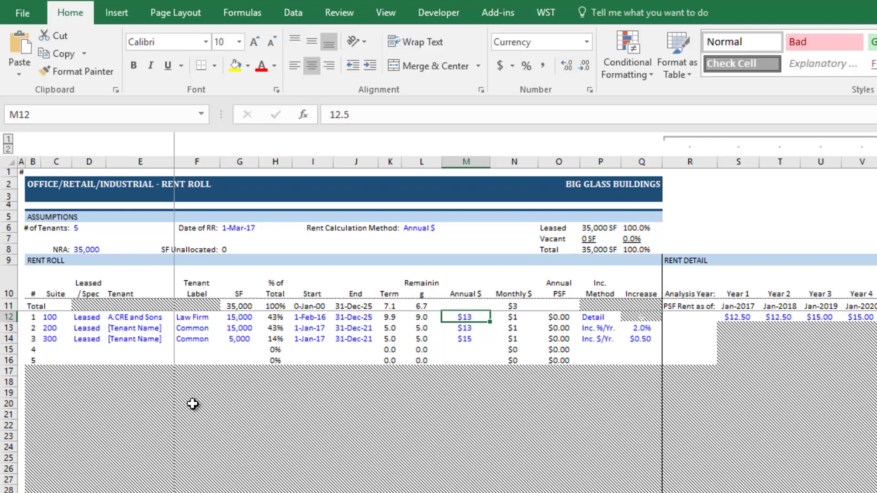
type("300000")
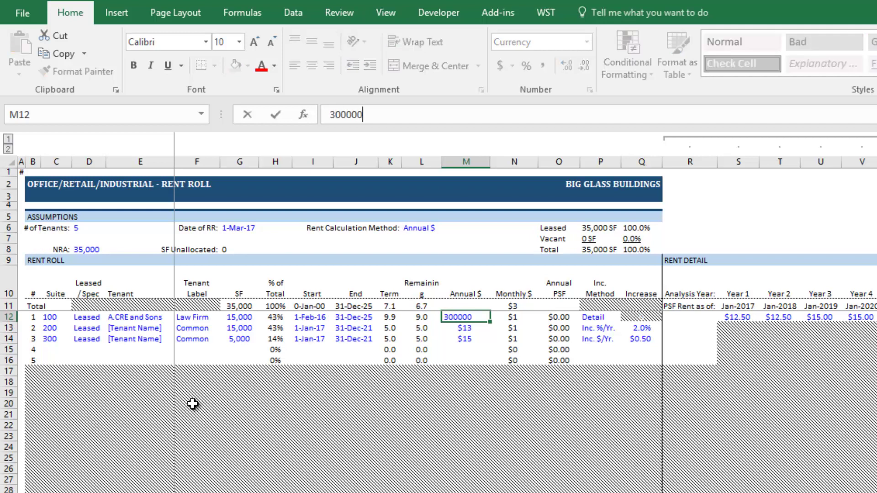
key("Return")
key("Up")
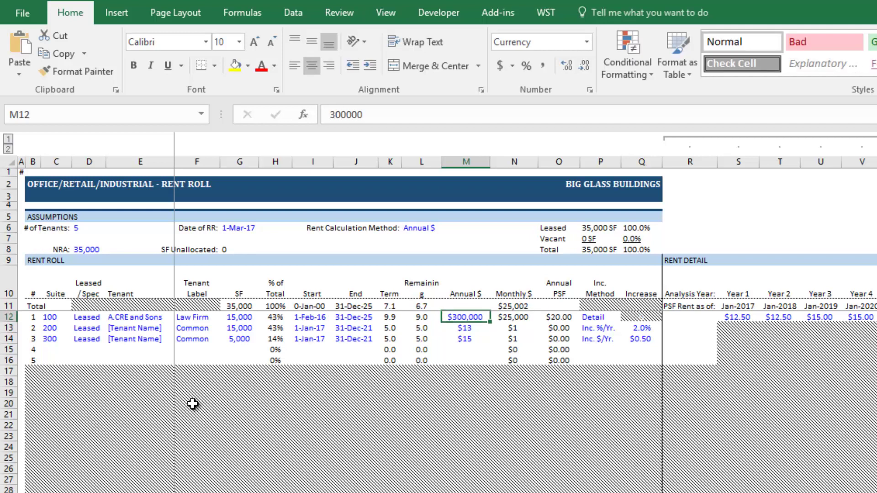
key("Right")
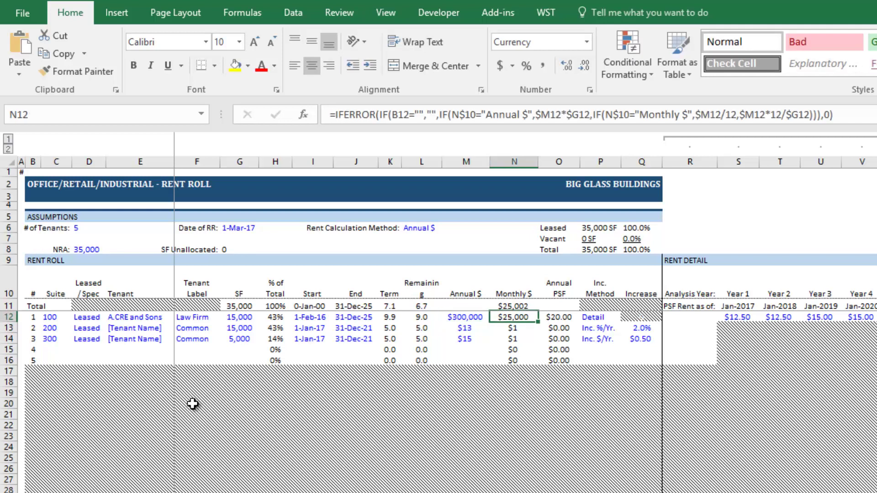
key("Right")
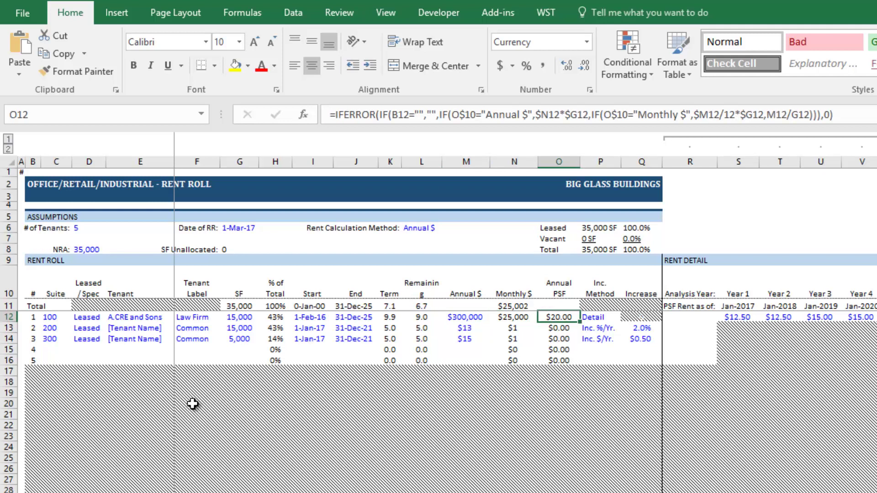
key("Right")
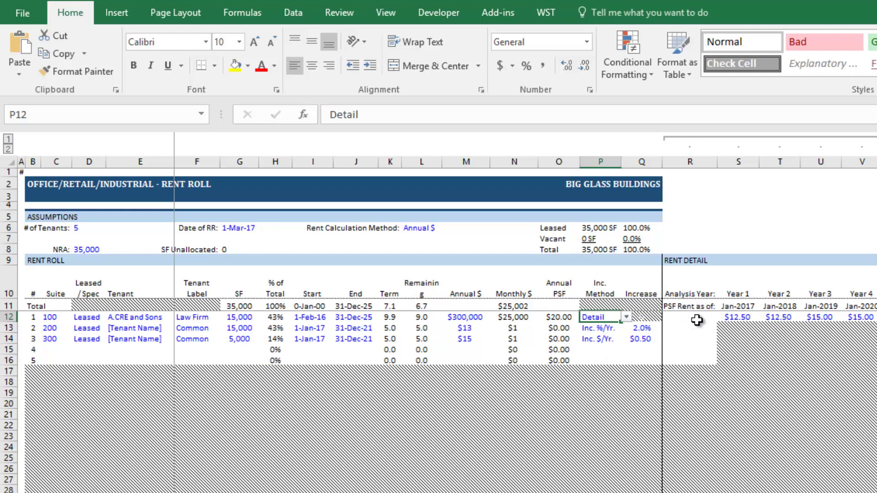
Step: Set the Analysis Start Date on the Summary sheet to 4/1 of 2017, and return to the O-RR sheet
left_click(738, 307)
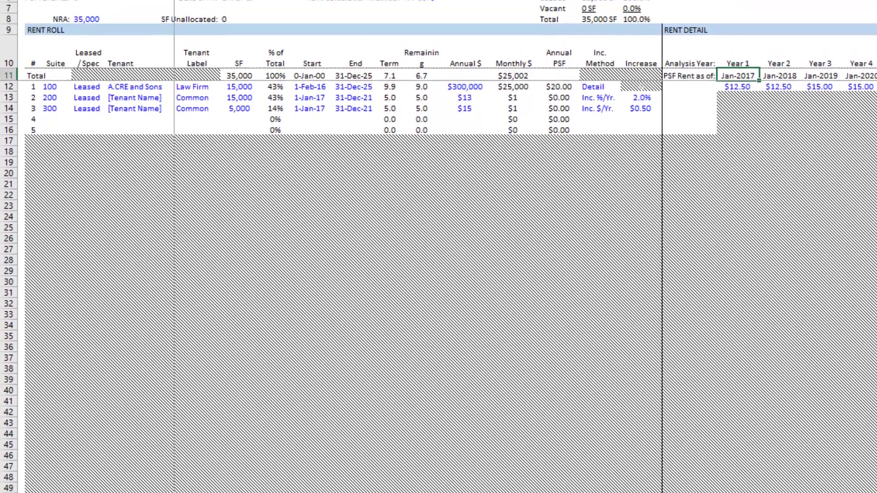
left_click(165, 479)
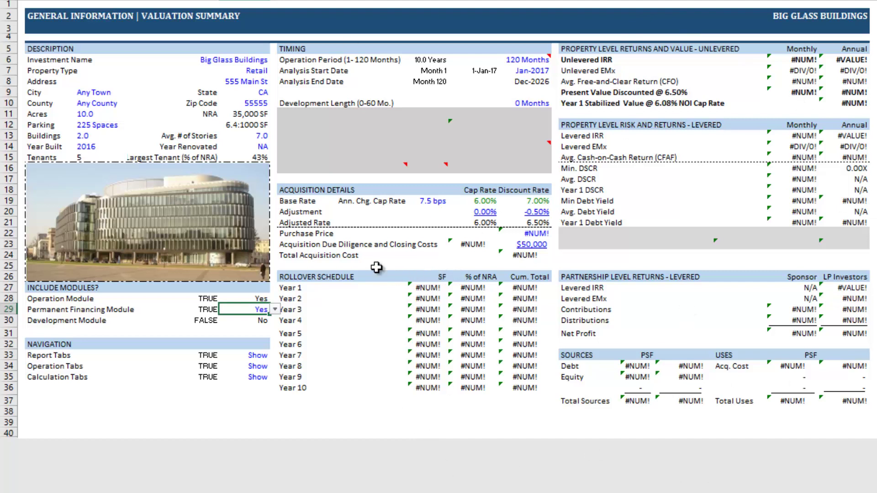
left_click(541, 72)
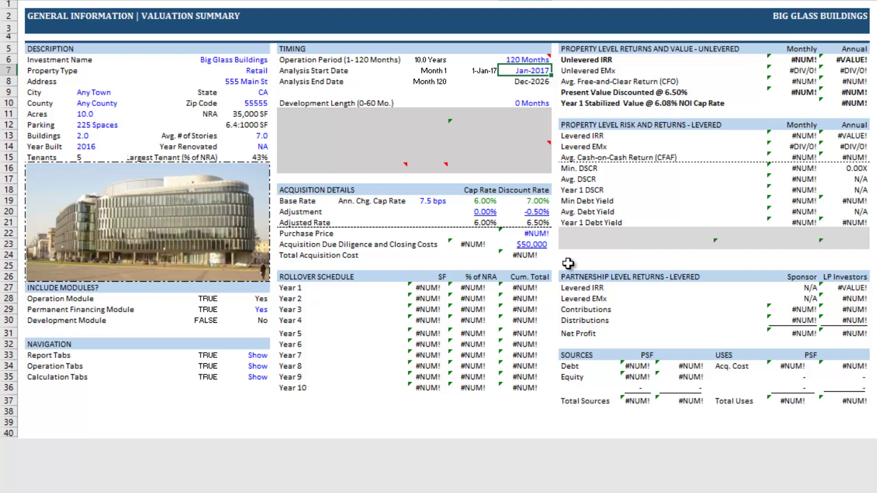
type("4/1")
key("Return")
scroll(501, 322, "down", 3)
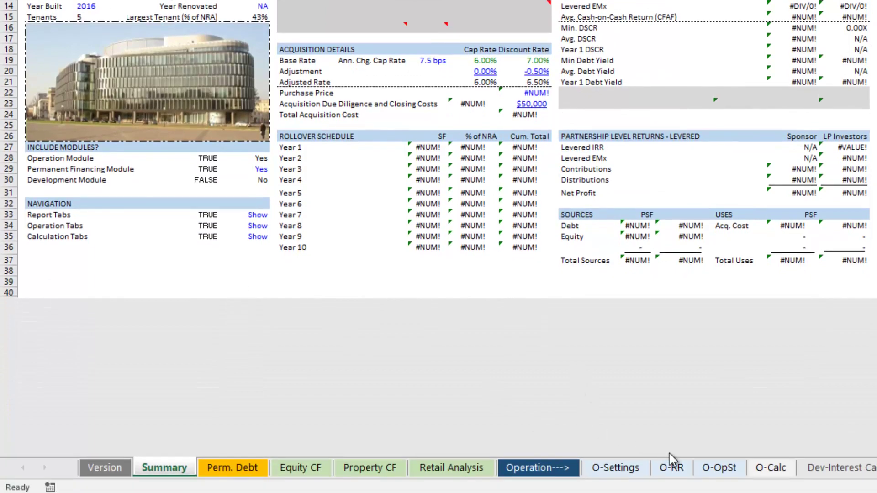
left_click(671, 462)
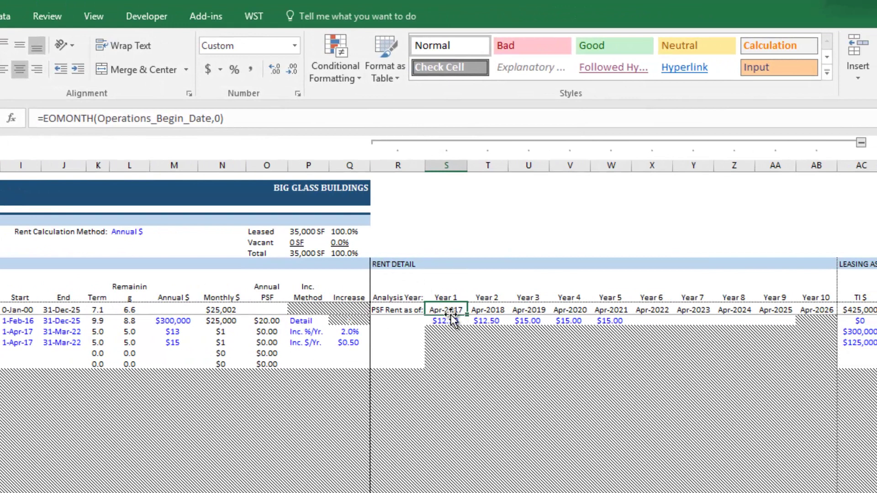
Step: Change the rent increase method of suite 100 to Inc. %/Yr
left_click(194, 320)
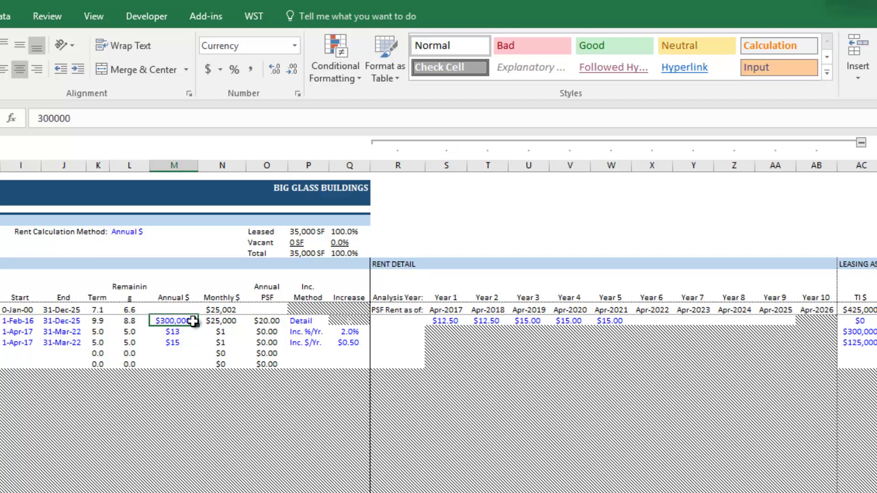
left_click(294, 321)
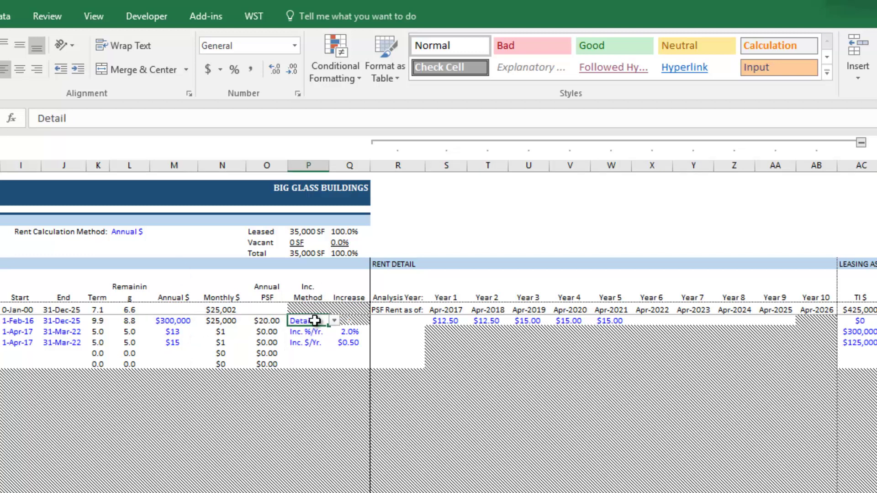
left_click(334, 321)
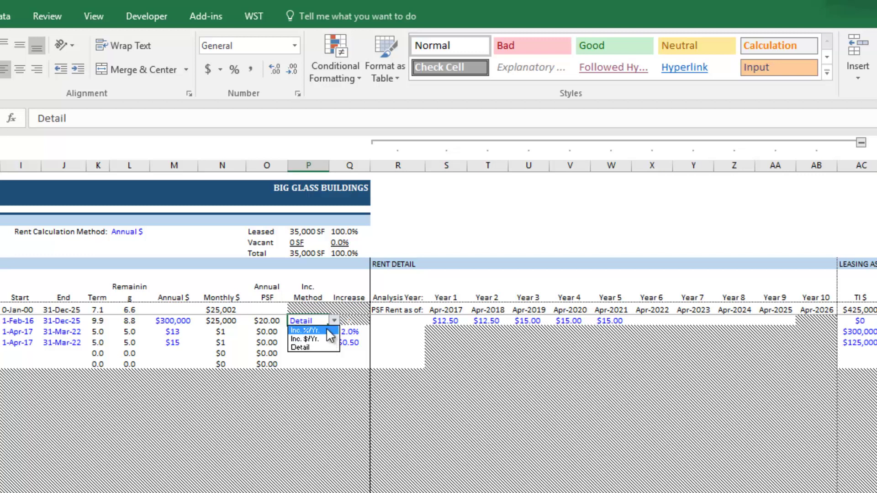
left_click(328, 329)
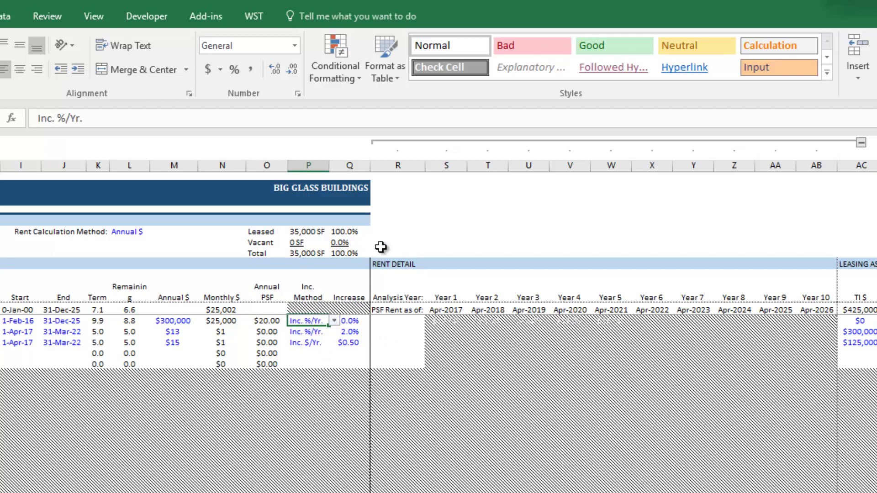
Step: Examine the yearly rent detail cells of suite 100 against its selected increase method
left_click(454, 321)
left_click_drag(521, 322, 694, 325)
left_click(418, 330)
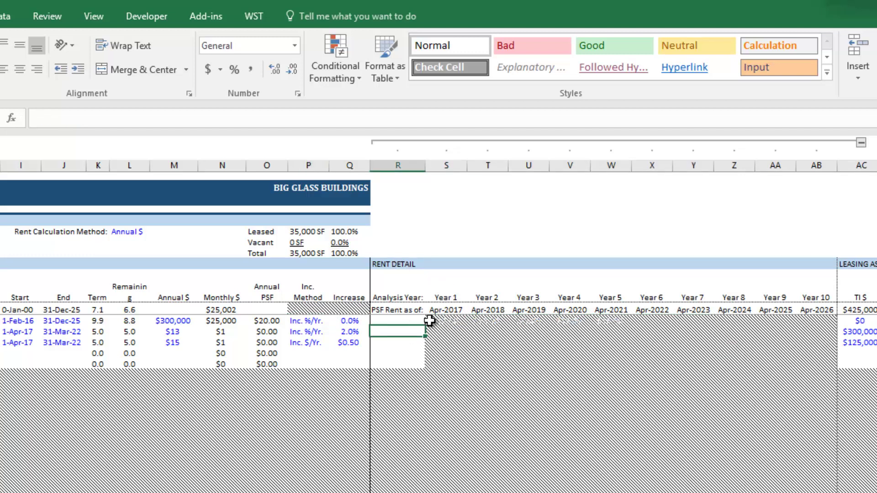
left_click_drag(432, 321, 673, 330)
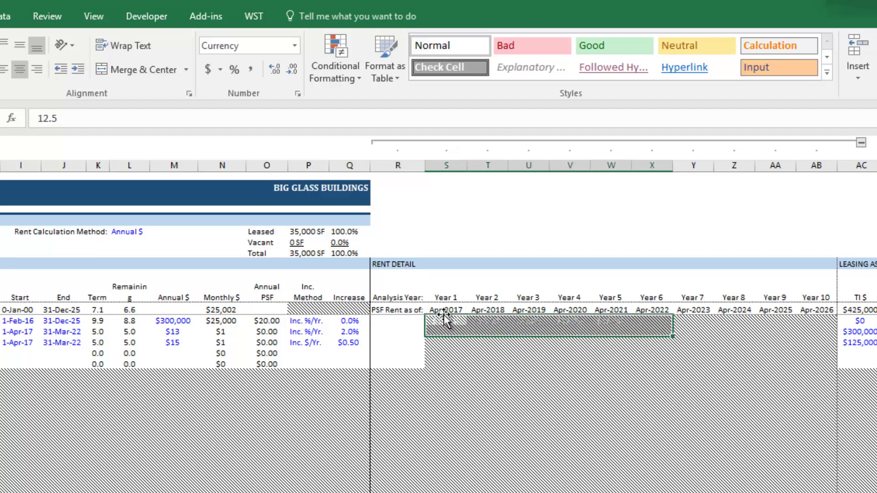
left_click(307, 321)
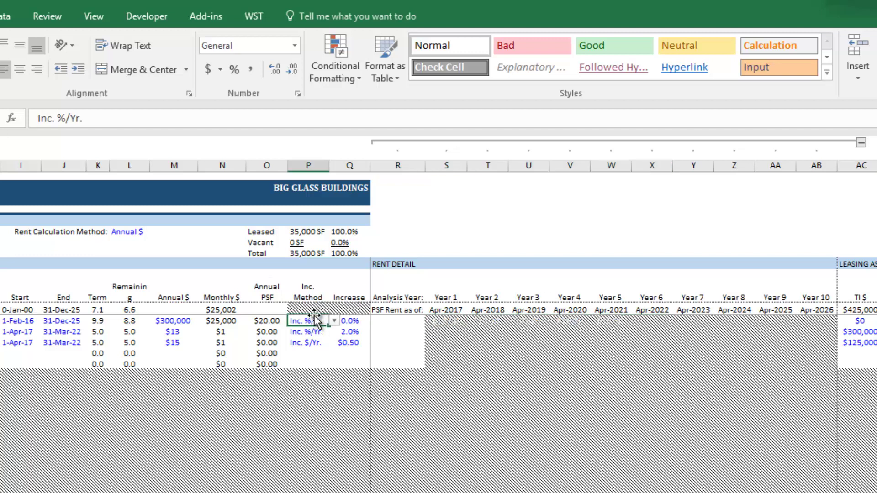
Step: Set the yearly rent increase of suite 100 to 2.0%
left_click(357, 323)
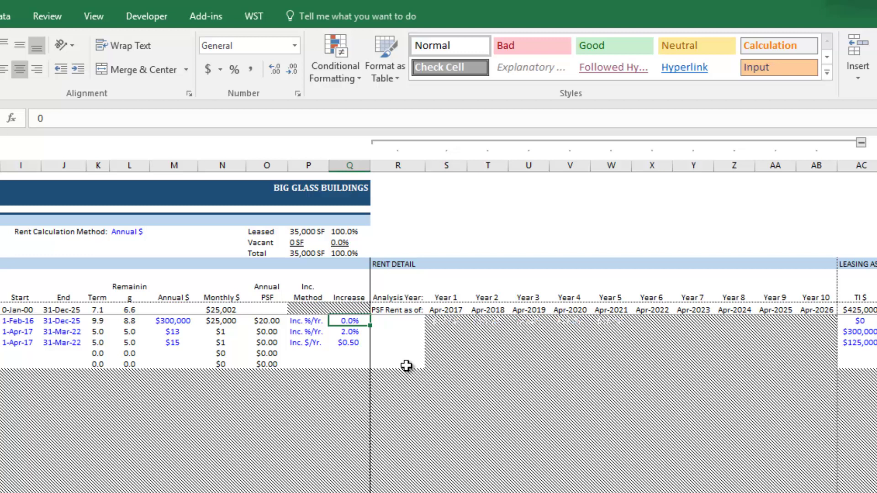
type("2")
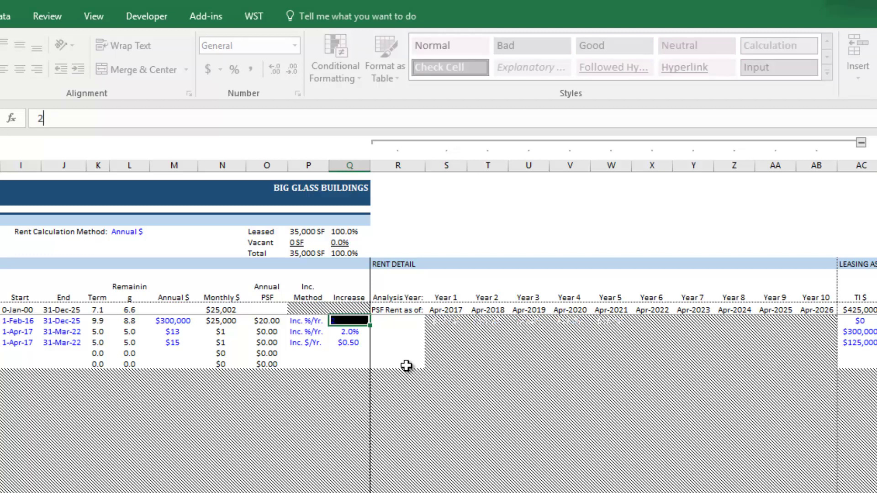
key("Return")
key("Up")
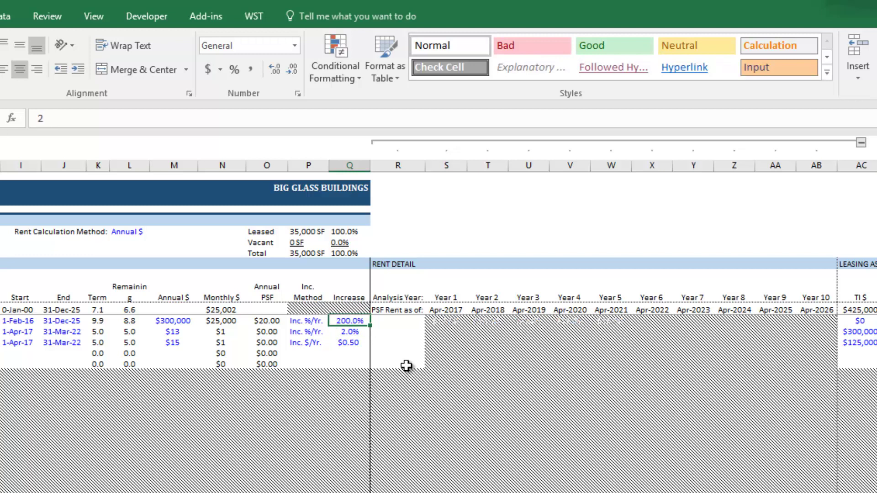
type("0.02")
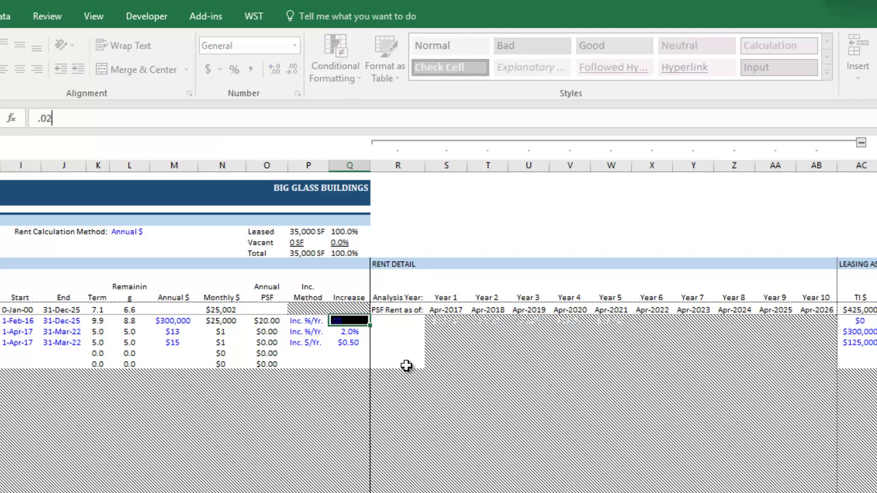
key("Return")
key("Up")
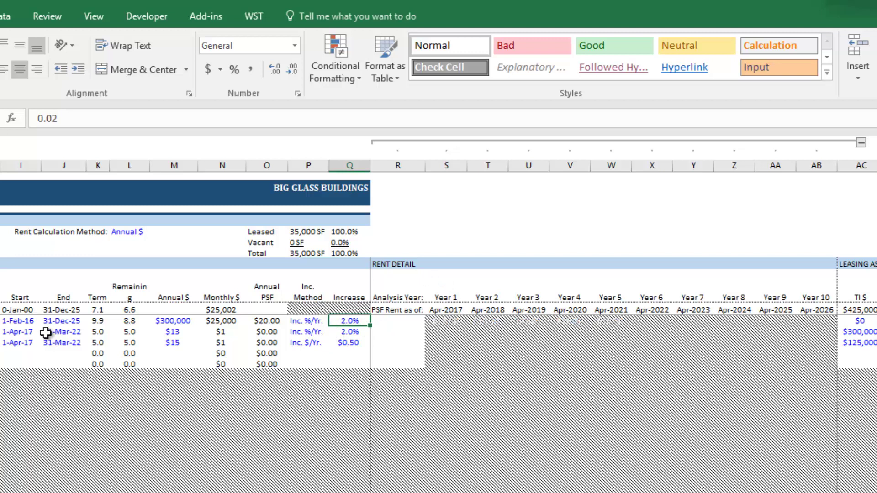
Step: Collapse the Rent Detail columns and check the TI and LC formulas of suite 100 under Leasing Assumptions
left_click(391, 141)
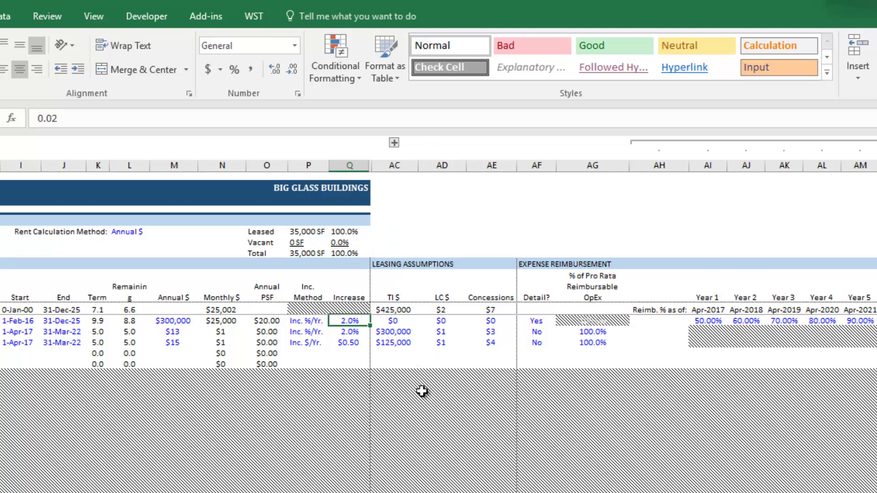
key("Right")
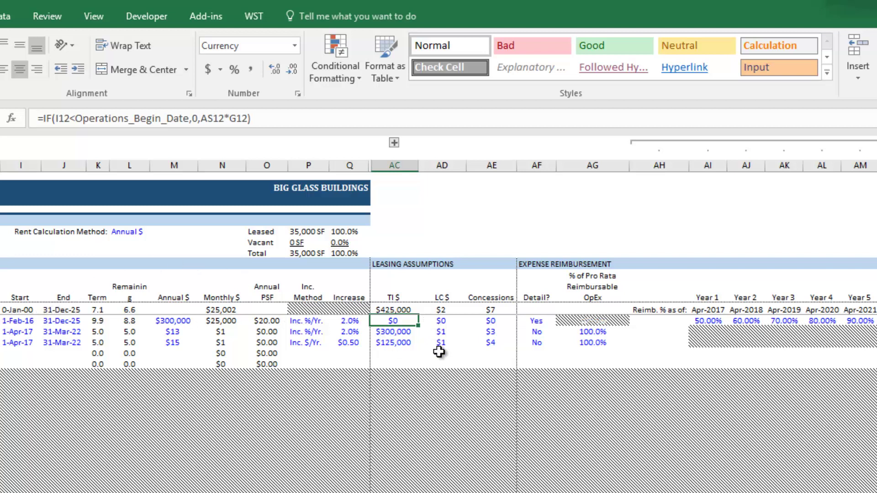
key("Right")
key("Right")
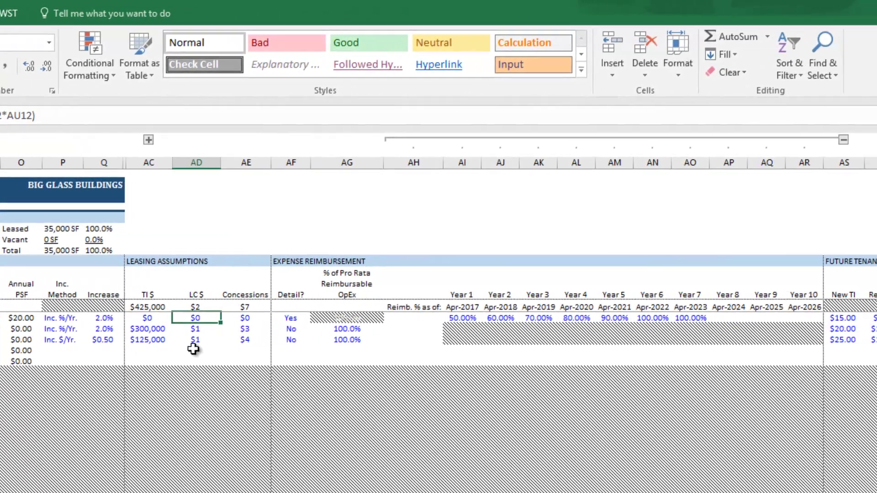
Step: Set the expense reimbursement Detail option of suite 100 to No and go to its pro rata OpEx percentage
key("Right")
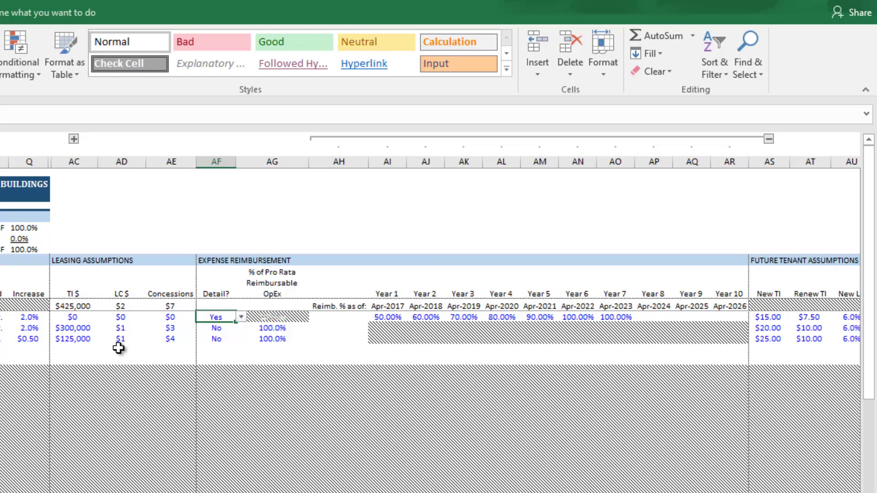
key("alt+Down")
key("Down")
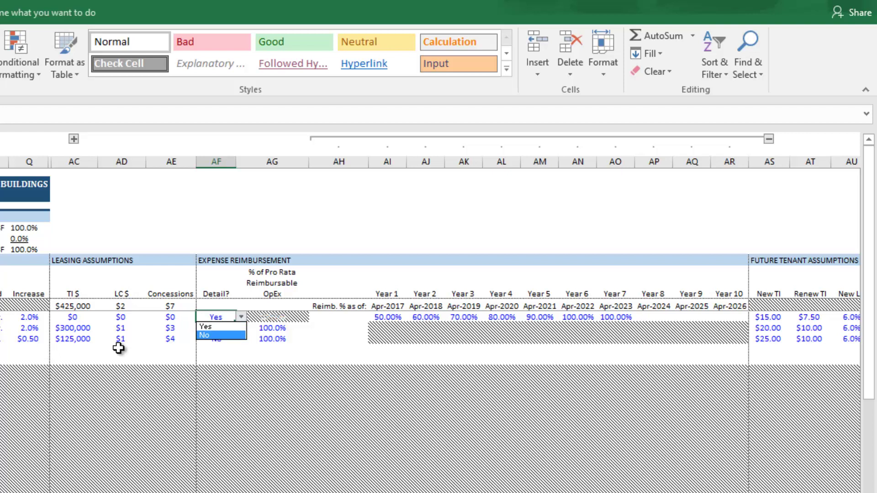
key("Return")
key("Right")
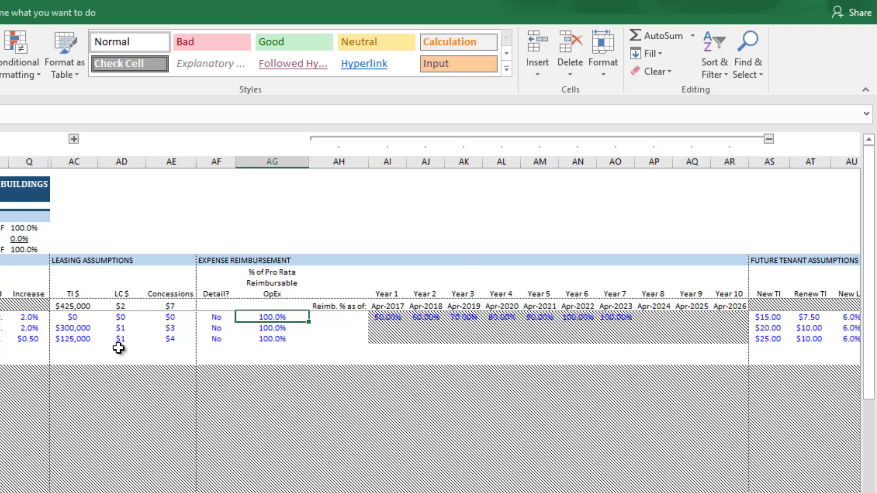
Step: Look through suite 100's yearly reimbursement percentages and its Future Tenant Assumptions from New TI to market rent
key("Right")
key("Right")
key("Right")
key("Right")
key("Right")
key("Right")
key("Right")
key("Right")
key("Right")
key("Right")
key("Right")
key("Right")
key("Right")
key("Right")
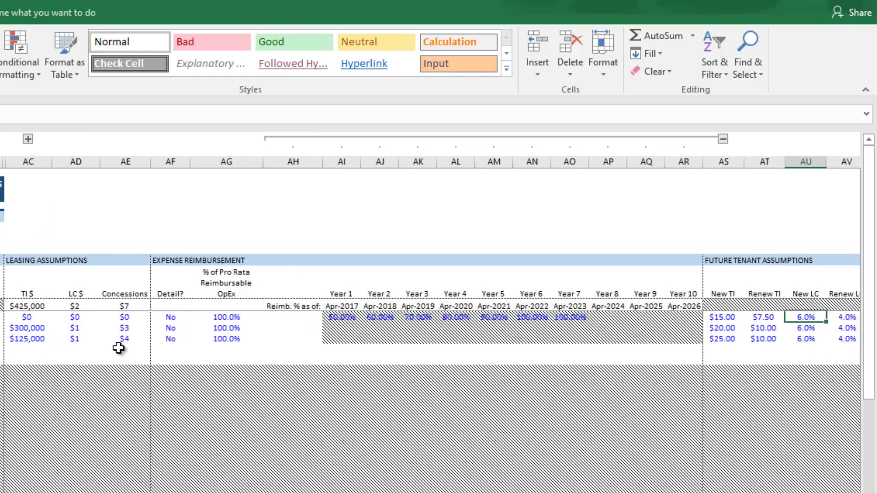
key("Right")
key("Right")
key("Right")
key("Right")
key("Right")
key("Left")
key("Left")
key("Left")
key("Left")
key("Left")
key("Left")
key("Left")
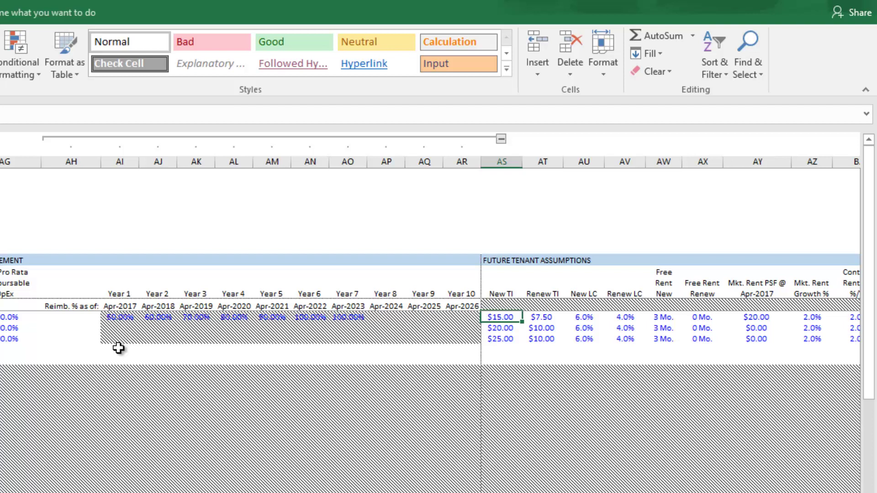
Step: Compare the new and renewal TI and leasing commission assumptions of suite 100
key("Right")
key("Left")
key("Right")
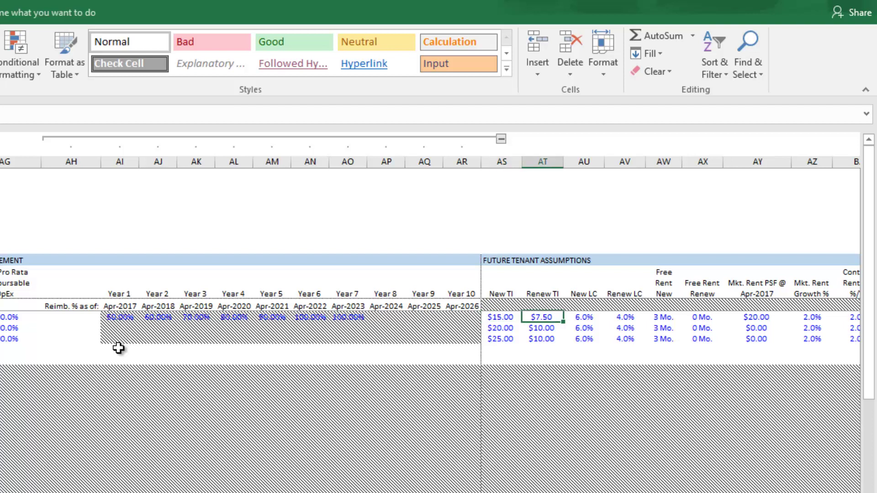
key("Right")
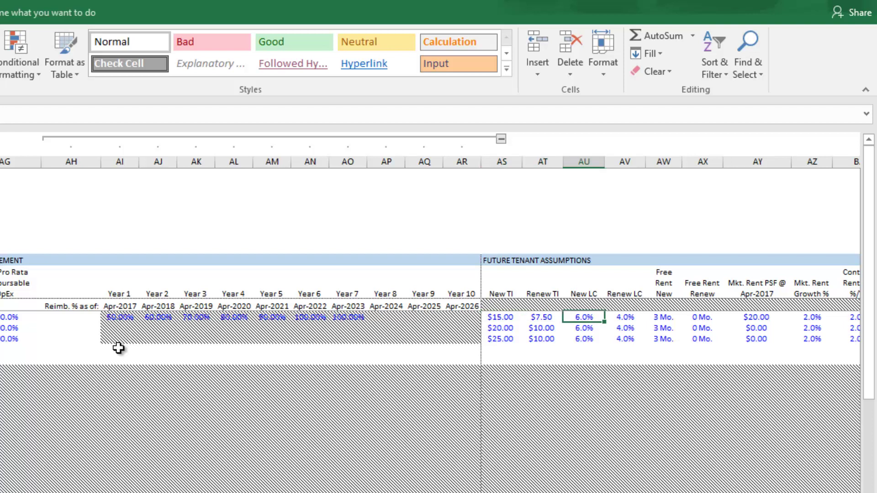
key("Right")
key("Left")
key("Left")
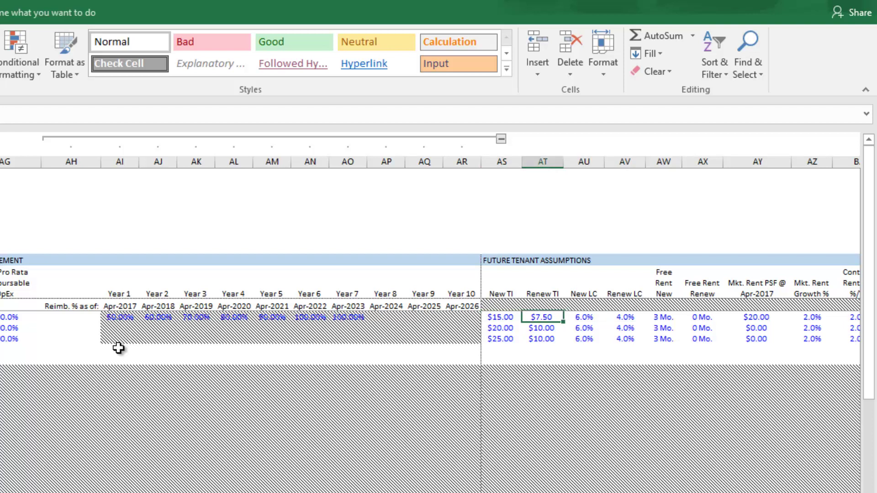
Step: Set the New TI assumption of suite 100 to $20.00
key("Left")
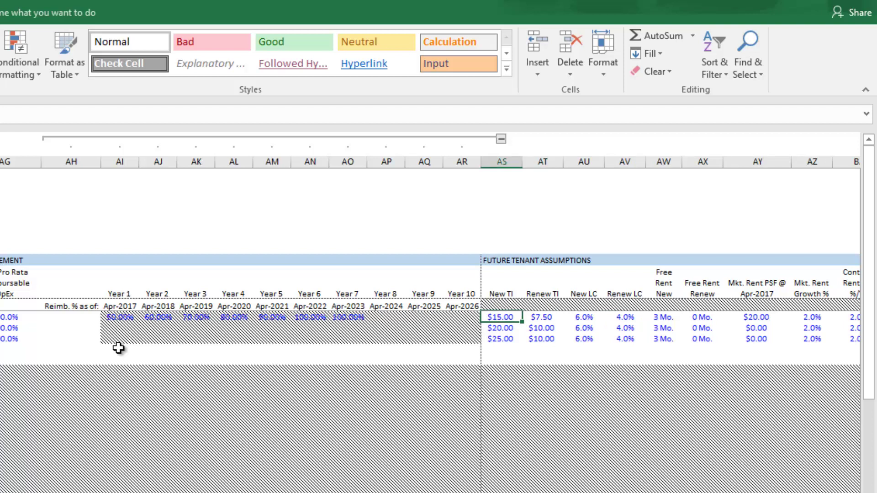
type("20")
key("Right")
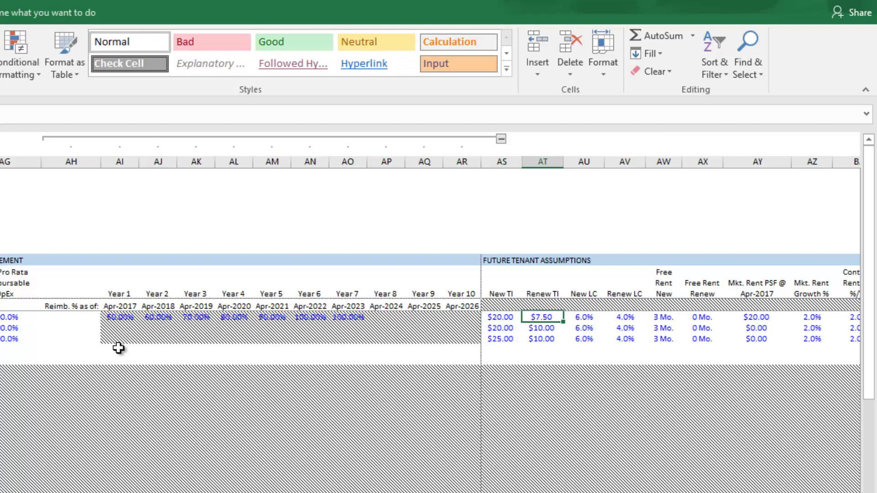
Step: Set the free rent for a new tenant in suite 100 to 0 months
key("Right")
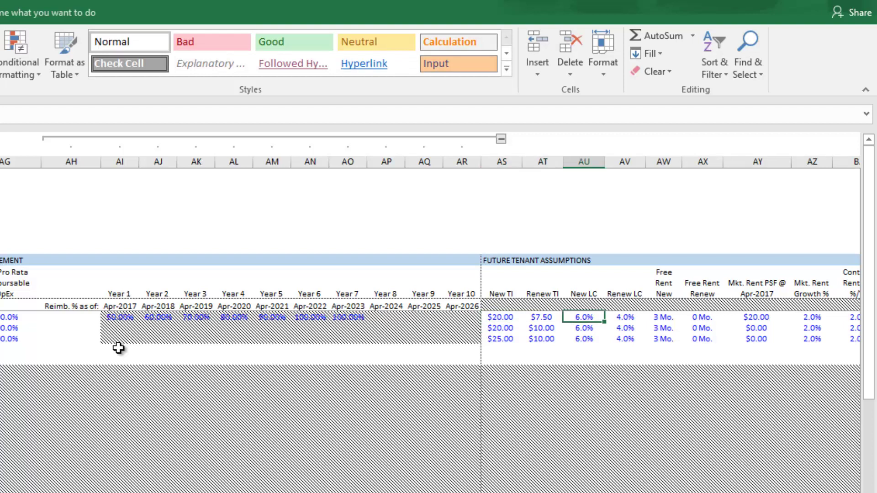
key("Right")
key("Right")
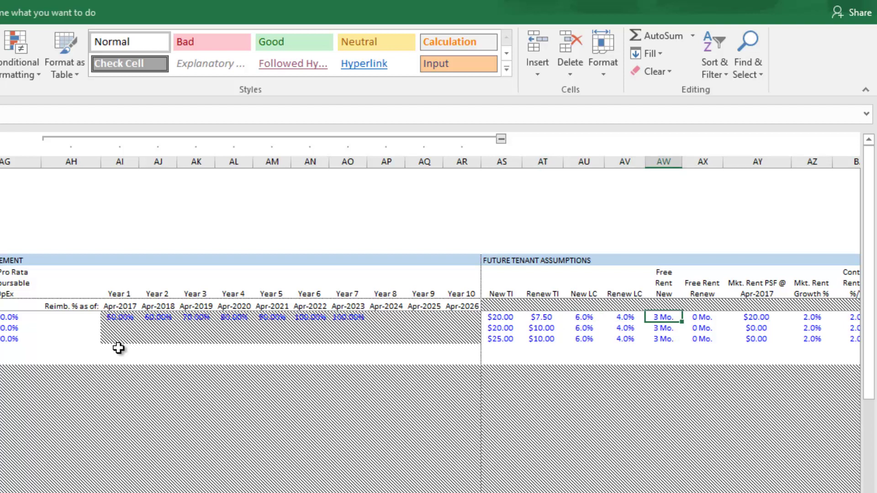
type("0")
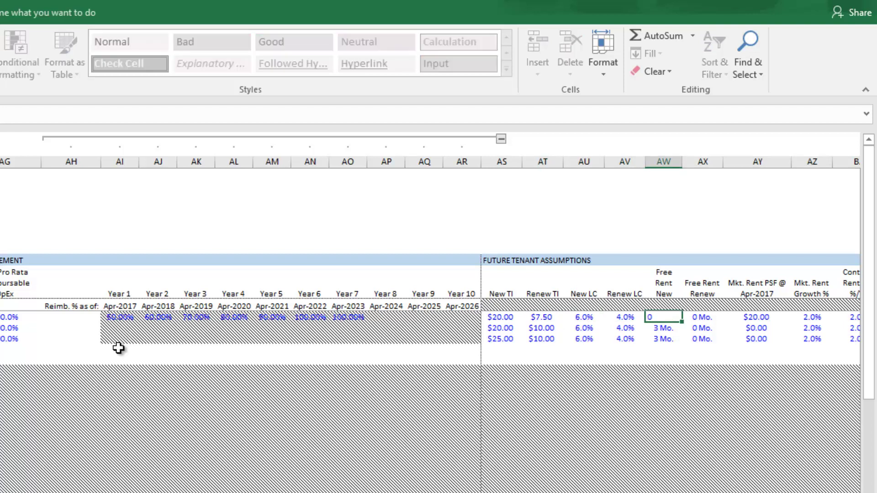
key("Return")
key("Up")
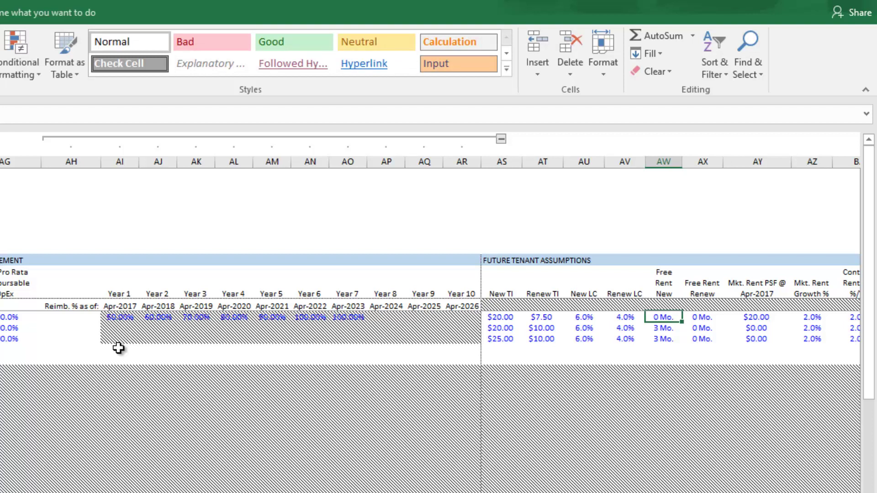
Step: Examine suite 100's assumptions from renewal free rent and market rent PSF through renewal probability
key("Right")
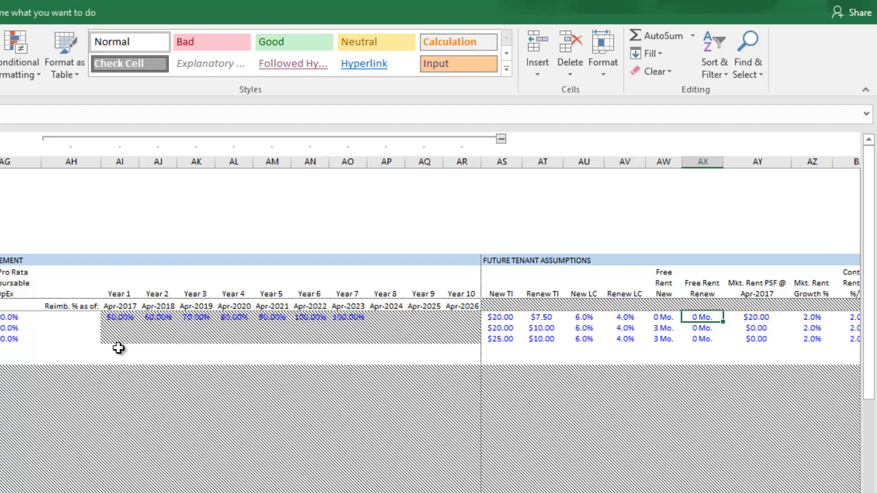
key("Right")
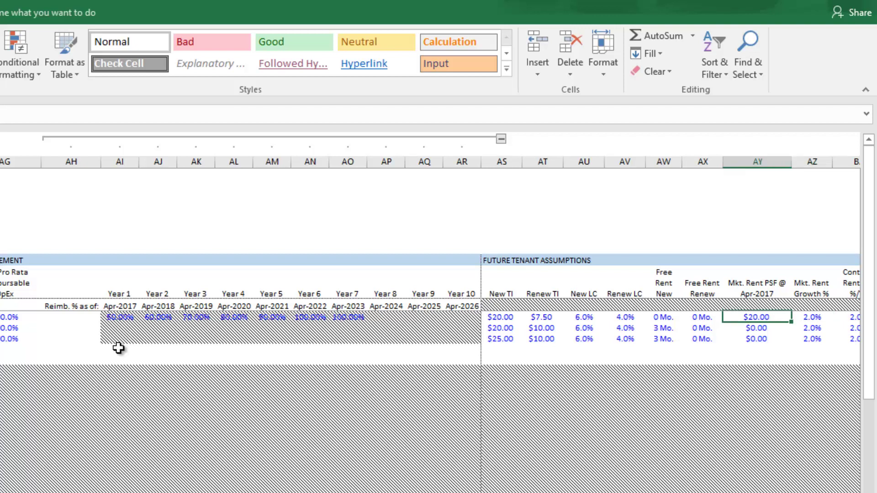
key("F2")
key("Escape")
key("Right")
key("Right")
key("Right")
key("Right")
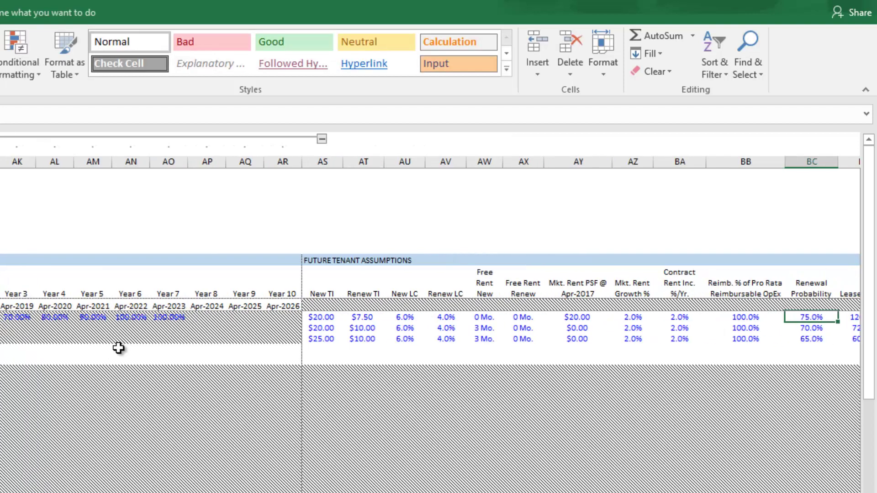
Step: Set the market rent growth of suite 100 to 3.0%
key("Left")
key("Left")
key("Left")
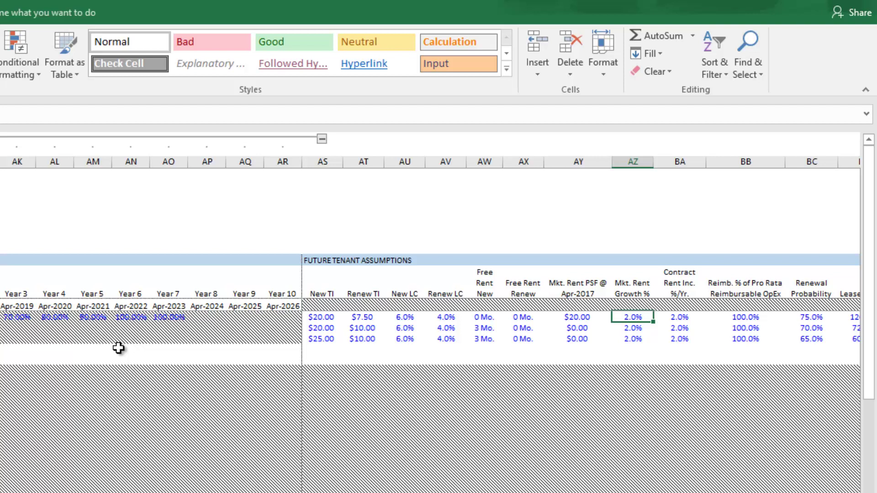
type("3")
key("Return")
key("Up")
Step: Examine suite 100's contract rent increase, OpEx reimbursement, renewal probability, lease length and downtime assumptions
key("Right")
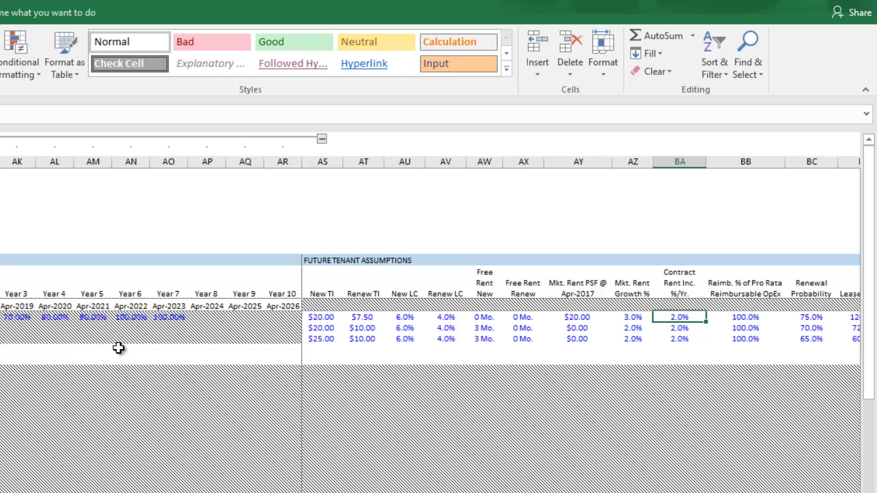
key("Right")
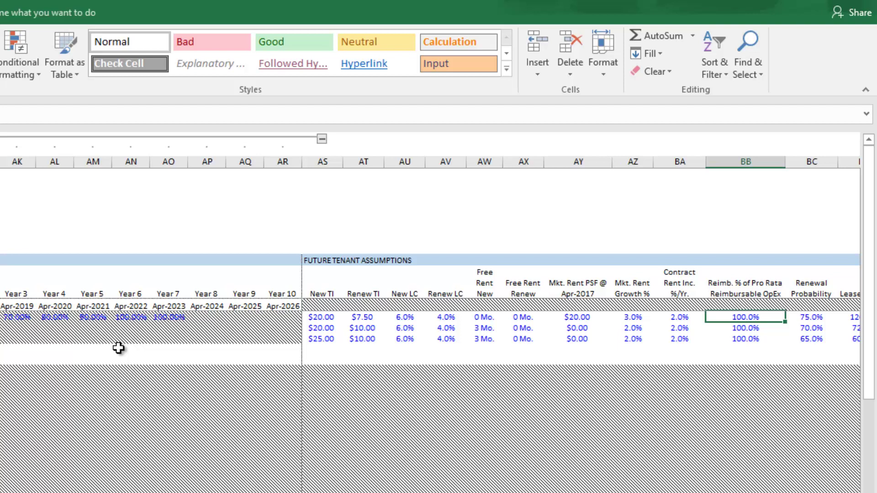
key("Right")
key("Right")
key("Right")
key("Right")
key("Left")
key("Left")
key("Left")
key("Left")
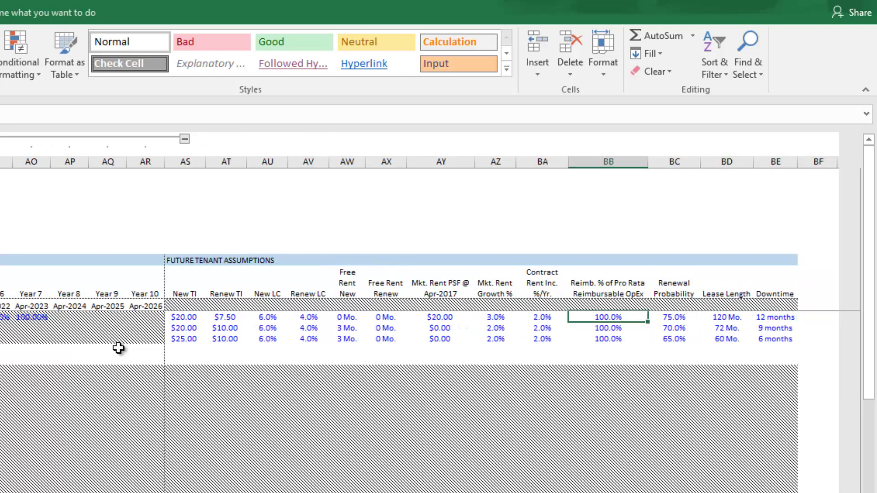
Step: Review the renewal probability of suite 100 alongside its market rent, rent growth and contract increase assumptions
key("Right")
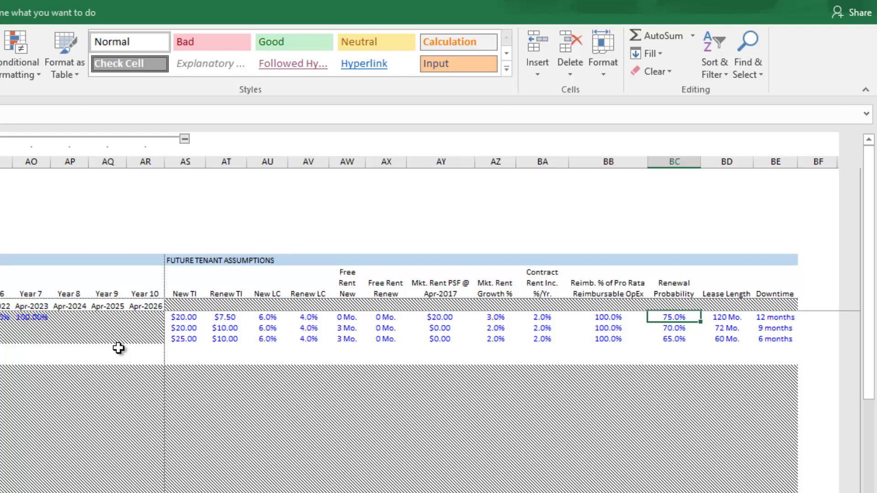
key("Left")
key("Left")
key("Left")
key("Left")
key("Right")
key("Right")
key("Right")
key("Right")
Step: Review suite 100's renewal TI, renewal LC and renewal free rent, and set its renewal probability to 70%
left_click(230, 315)
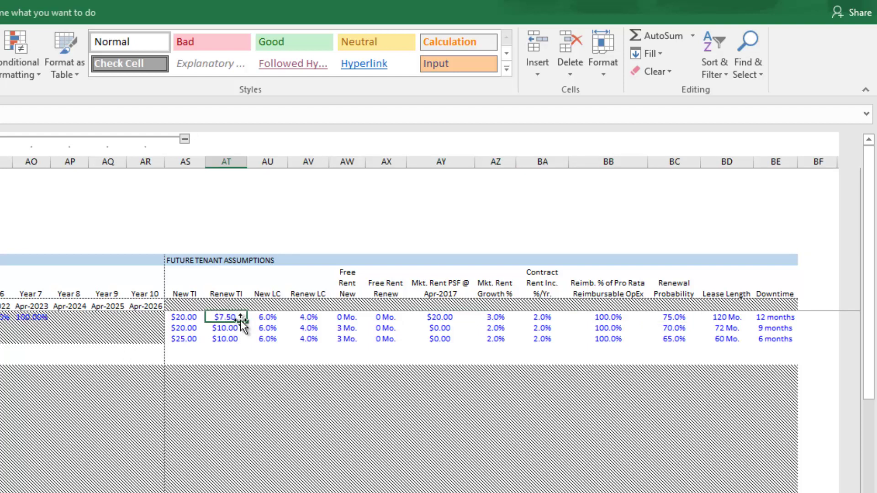
left_click(304, 319)
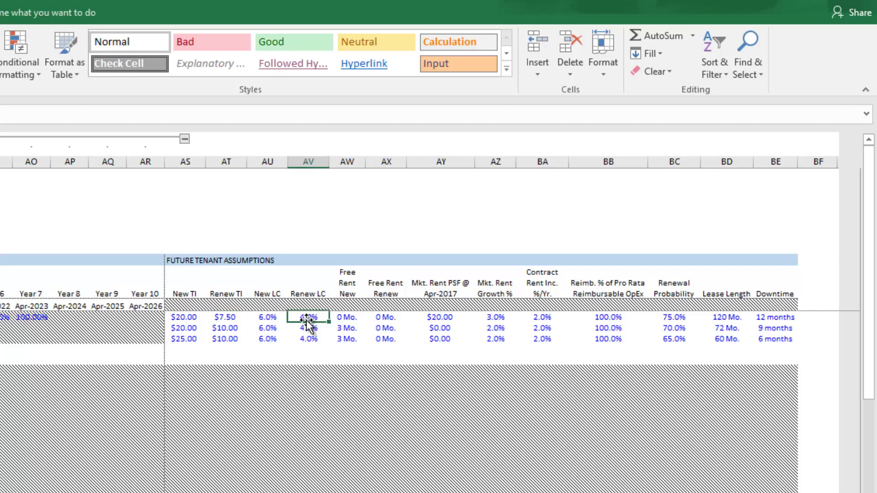
left_click(385, 322)
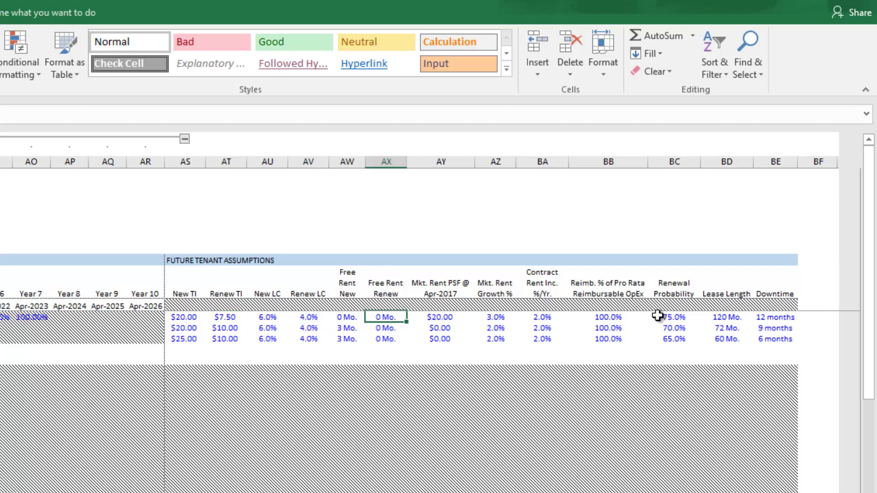
left_click(672, 318)
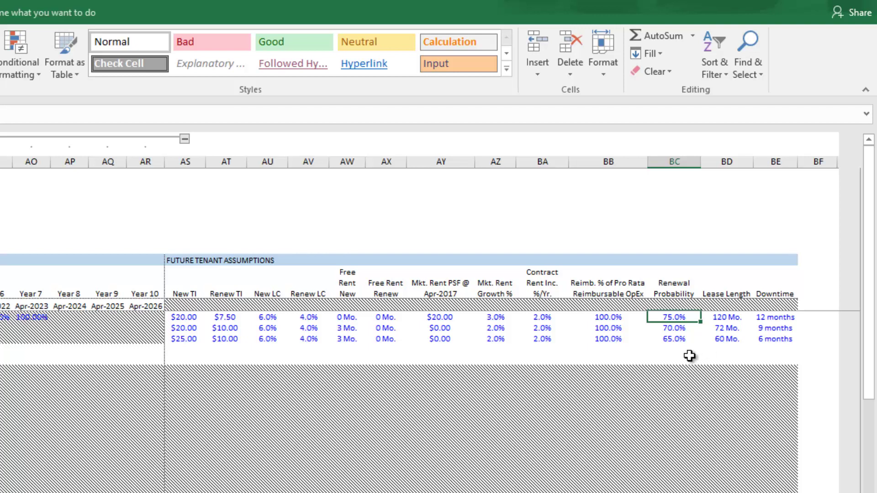
type("70")
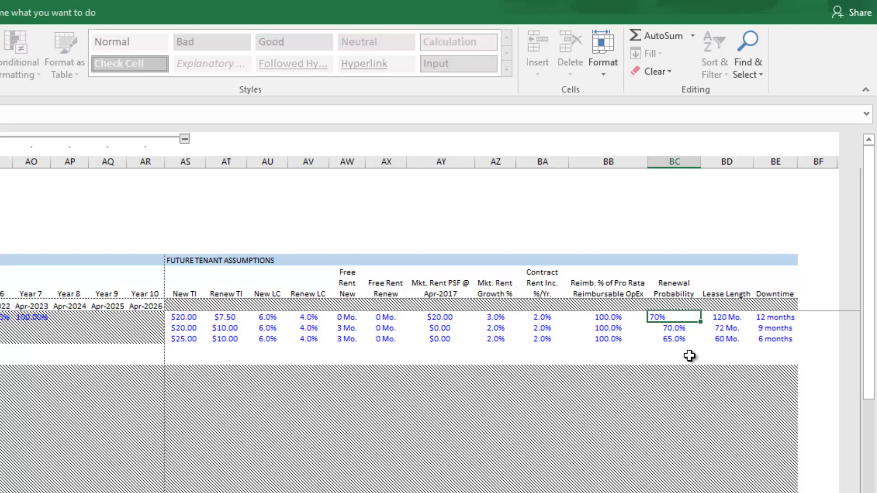
key("ctrl+Return")
Step: Set suite 100's future lease length to 60 months and its downtime to 6 months
key("Right")
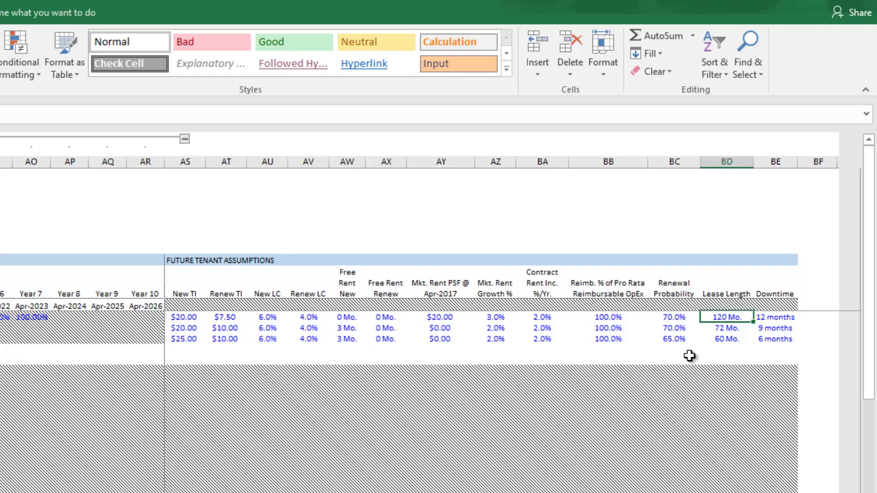
type("60")
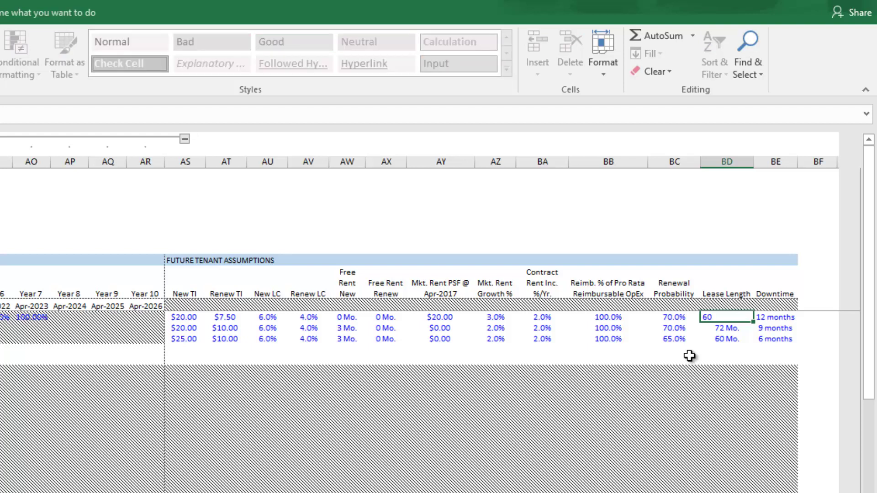
key("ctrl+Return")
key("Right")
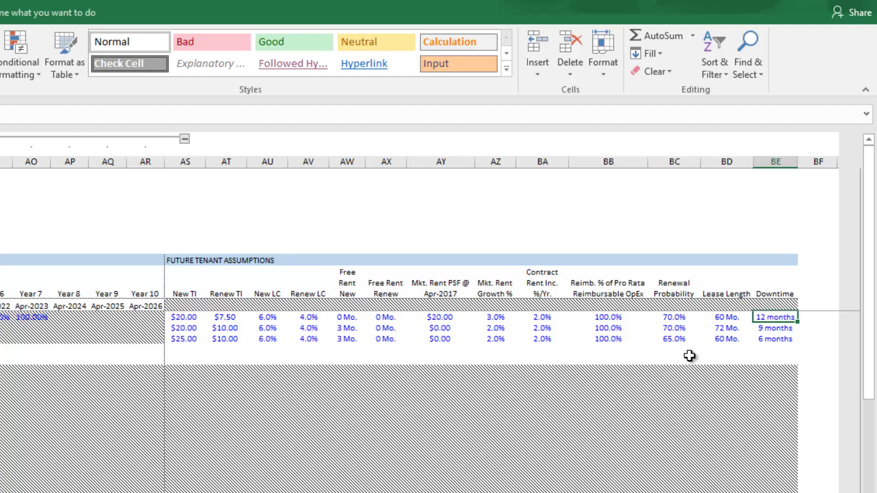
type("6")
key("ctrl+Return")
key("Left")
key("Left")
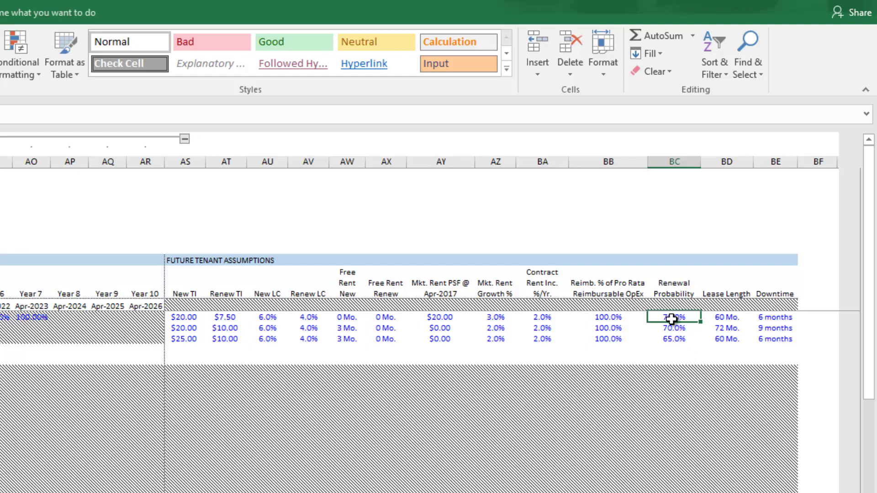
left_click(761, 317)
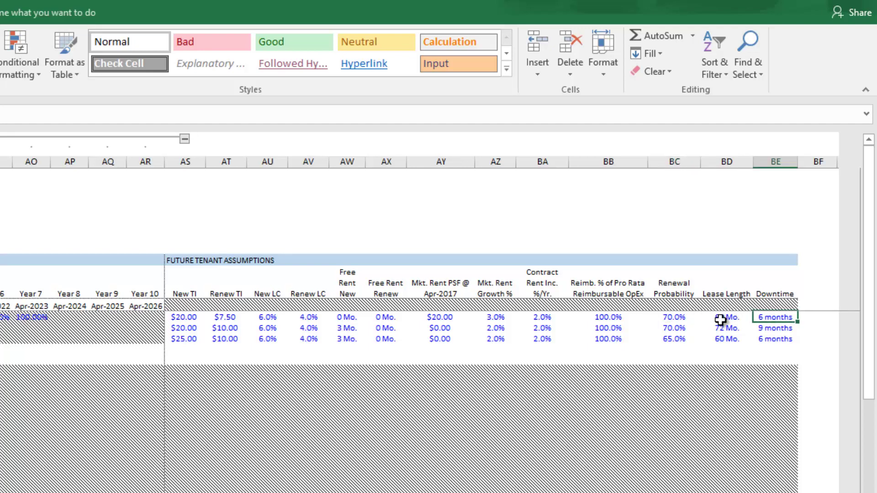
Step: Enter 200 as the suite number of the second tenant in the rent roll
key("Down")
key("Left")
key("Left")
key("Left")
key("Left")
key("Left")
key("Left")
key("Left")
key("Left")
key("Left")
key("Left")
key("Left")
key("Left")
key("Left")
key("Left")
key("Left")
key("Left")
key("Left")
key("Left")
key("Left")
key("Left")
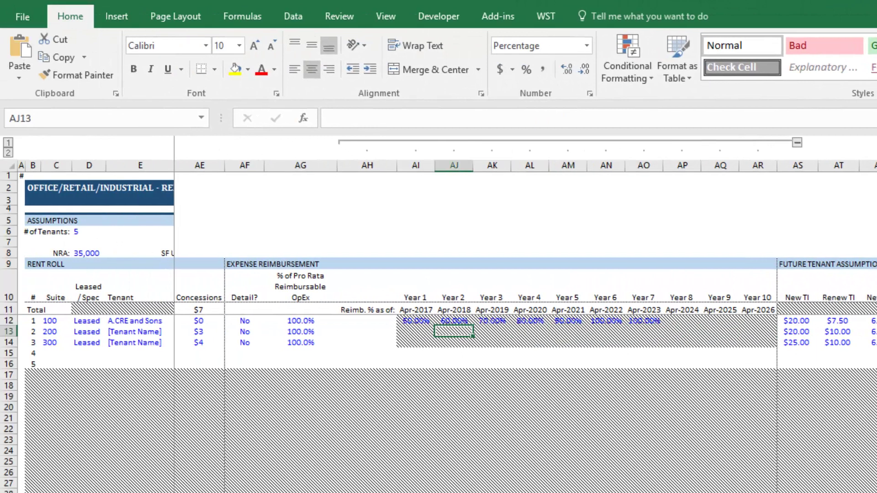
key("Left")
key("Left")
key("Left")
key("Left")
key("Left")
key("Left")
key("Left")
key("Left")
key("Left")
key("Left")
key("Left")
key("Left")
key("Left")
key("Left")
key("Left")
key("Left")
key("Left")
key("Left")
key("Left")
key("Left")
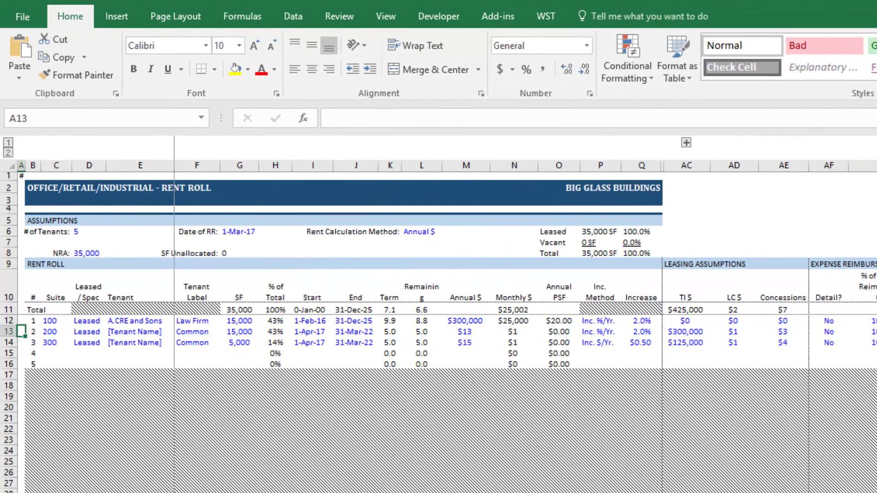
key("Right")
key("Right")
key("Right")
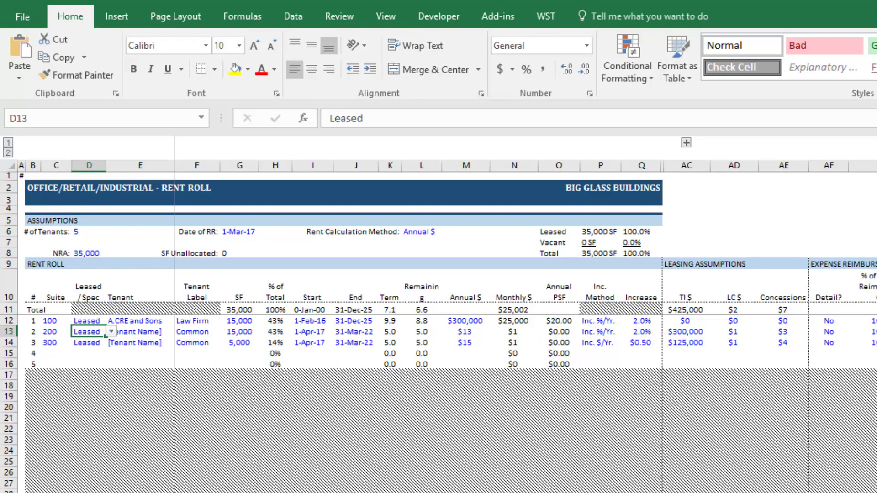
key("Left")
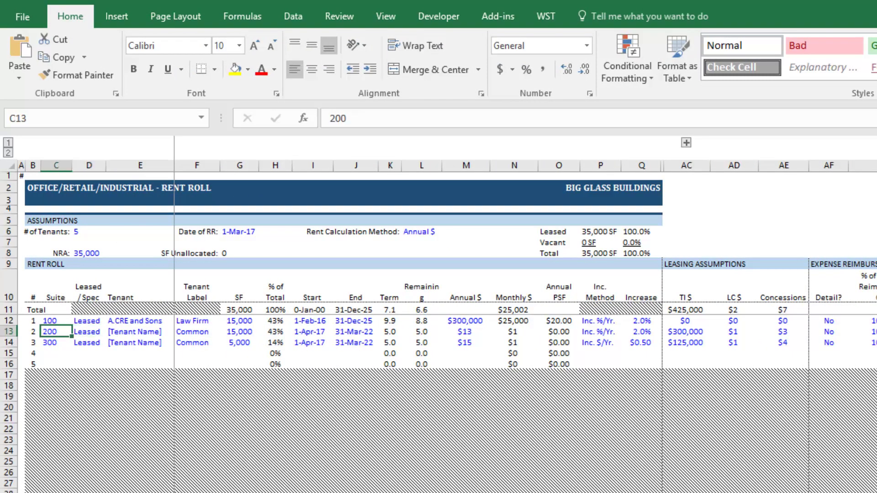
type("200")
key("Return")
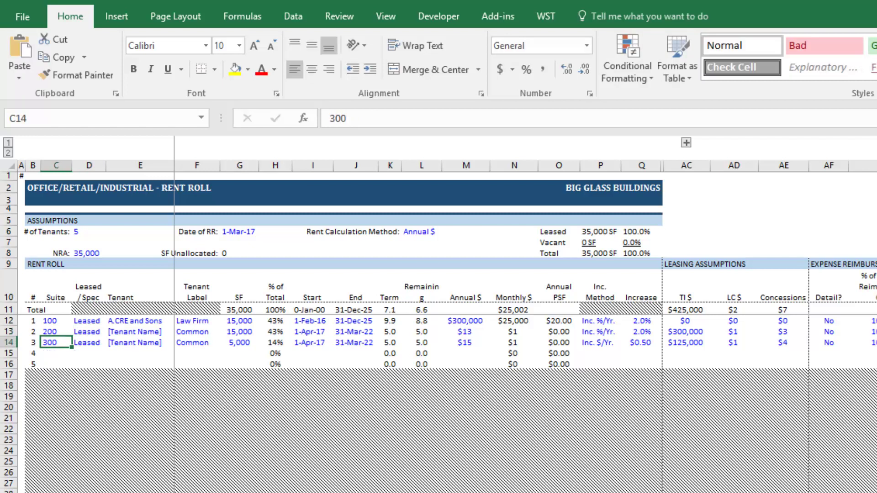
Step: Change suite 200's lease status to Spec
key("Up")
key("Right")
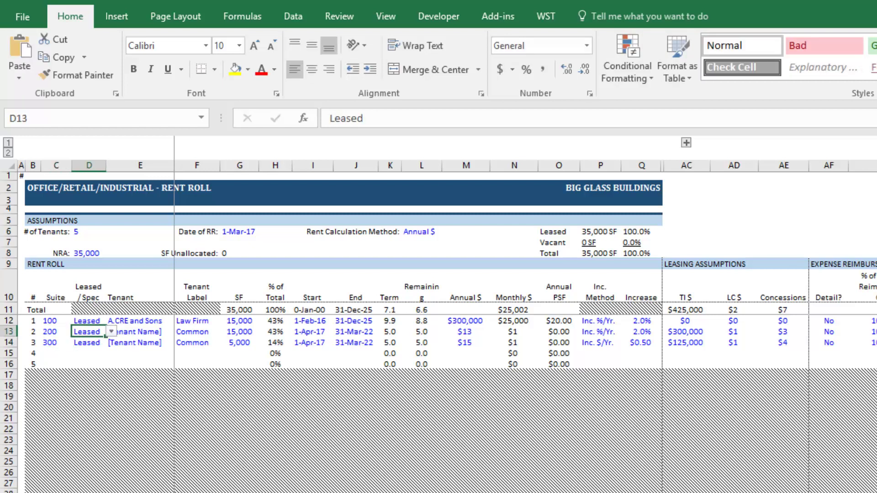
key("Right")
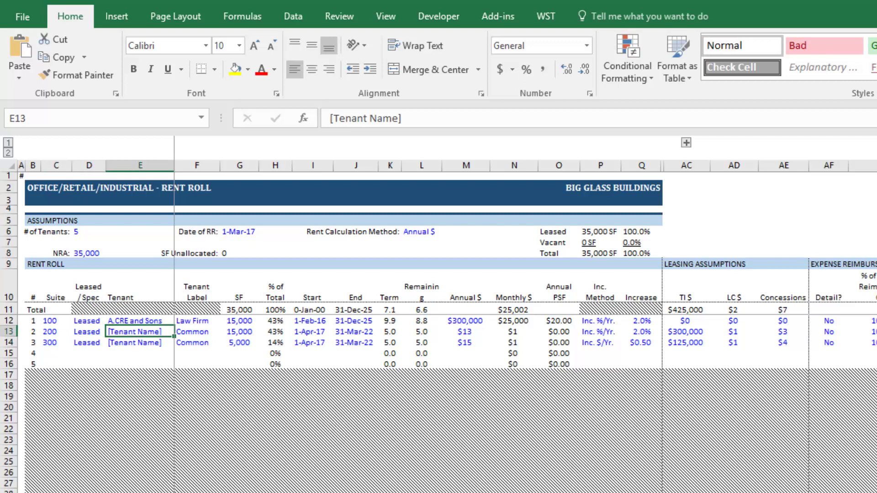
key("Left")
key("alt+Down")
key("Down")
key("Return")
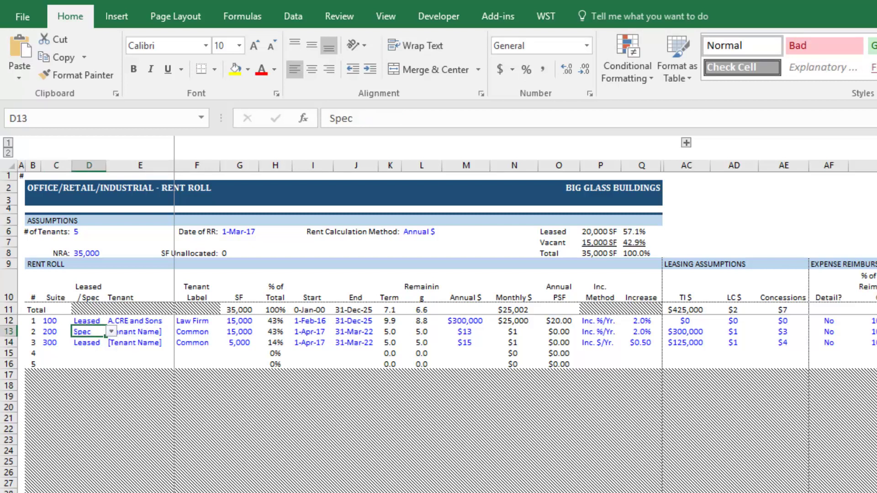
key("Up")
key("Down")
Step: Enter Vacant as suite 200's tenant name and set its area to 5,000 SF
key("Right")
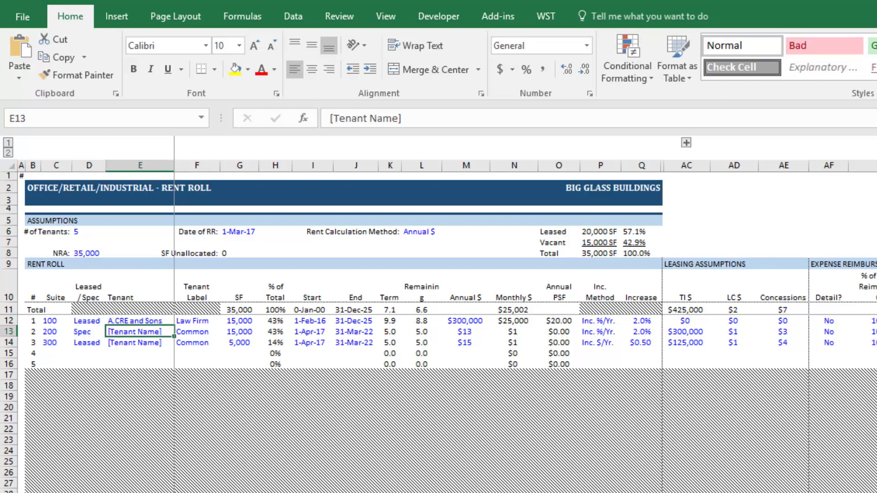
type("Vacant")
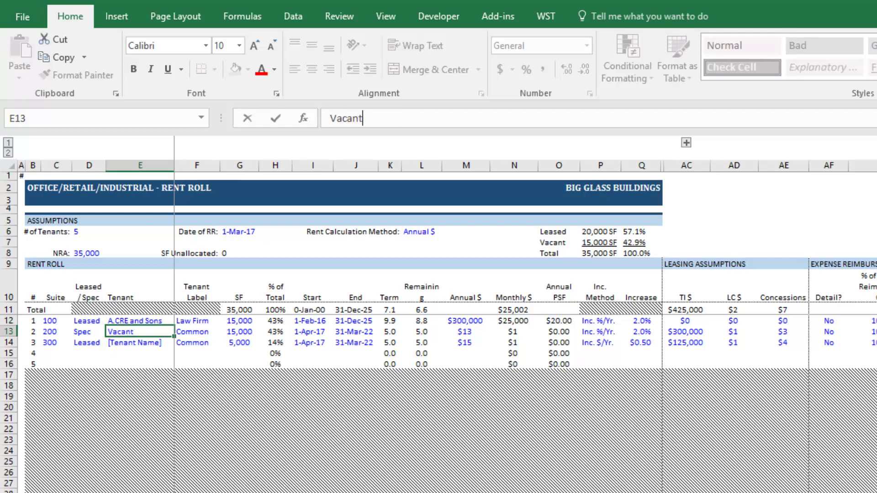
key("Right")
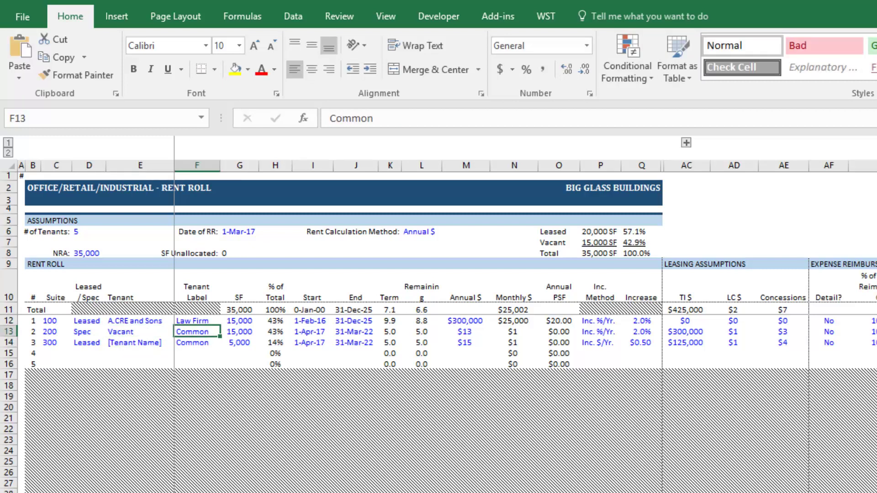
key("Right")
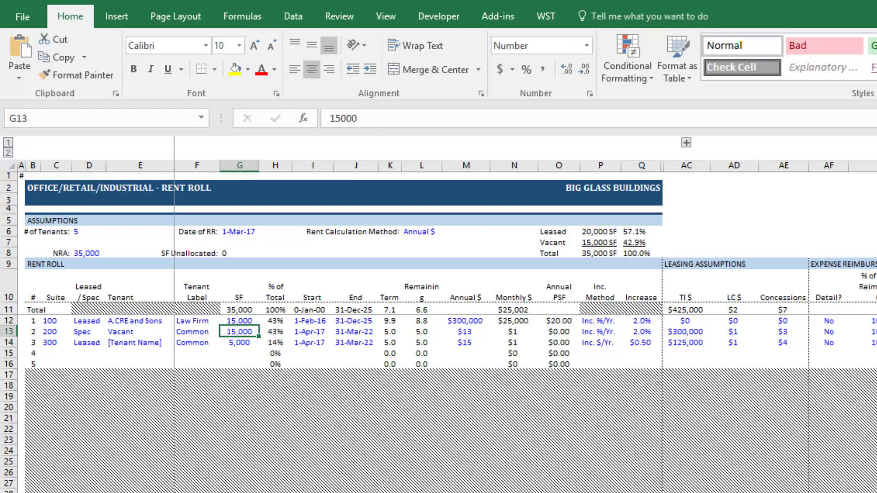
type("5000")
key("Return")
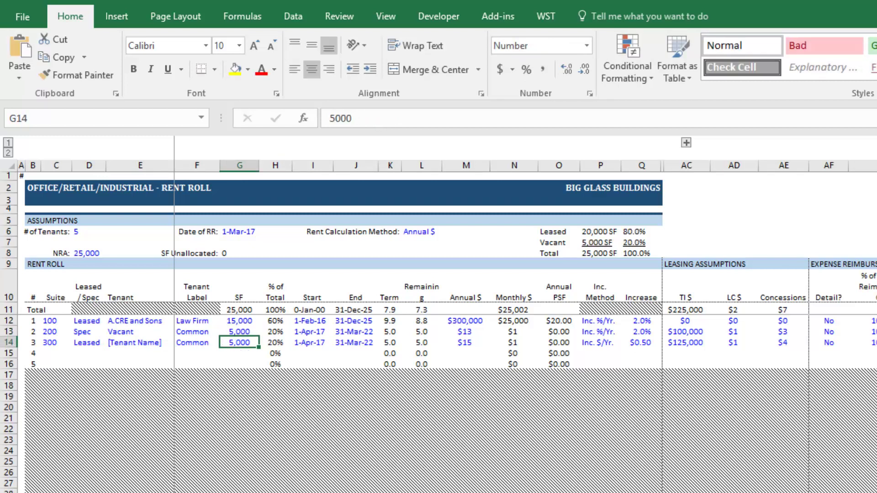
Step: Set suite 200's lease start date to 7/1/2017
key("Up")
key("Right")
key("Right")
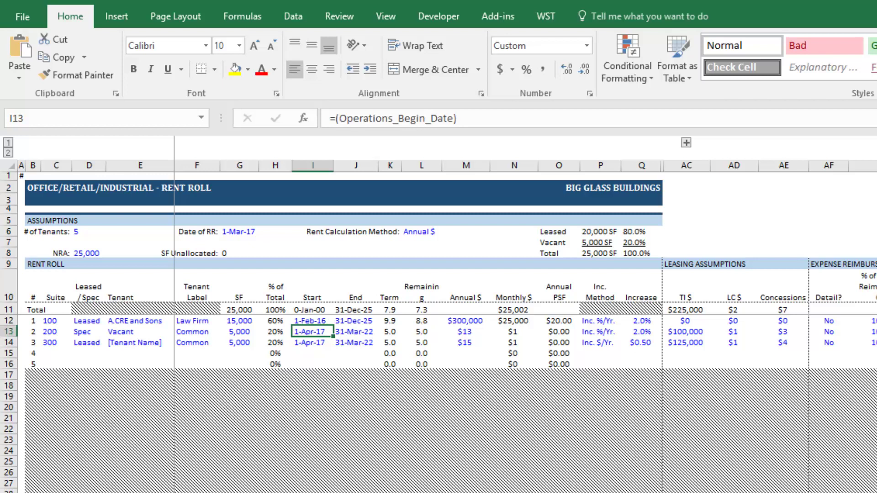
type("7/1/2017")
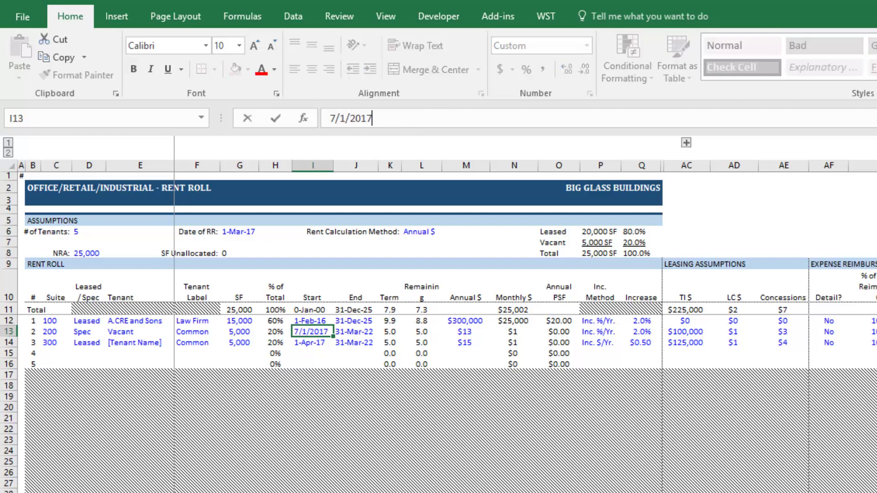
key("Tab")
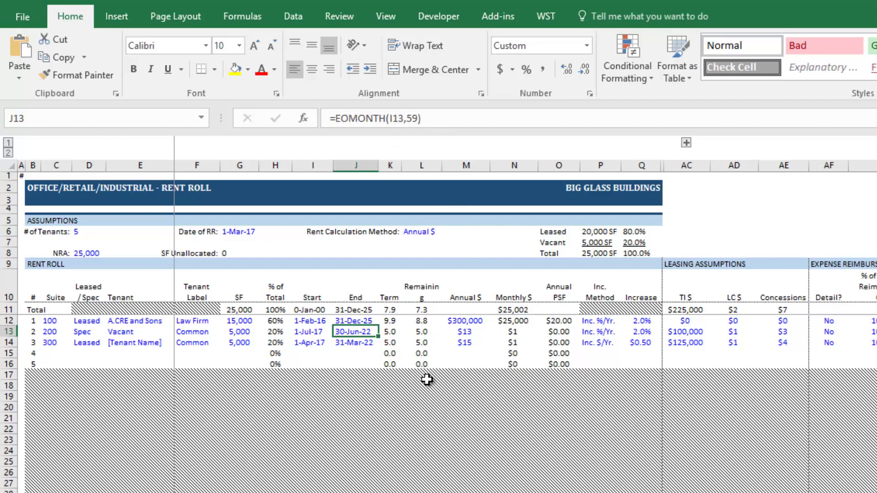
Step: Examine the start date and months arguments of the EOMONTH formula in suite 200's lease end date
key("Up")
key("Up")
key("Up")
key("Down")
key("Down")
key("Down")
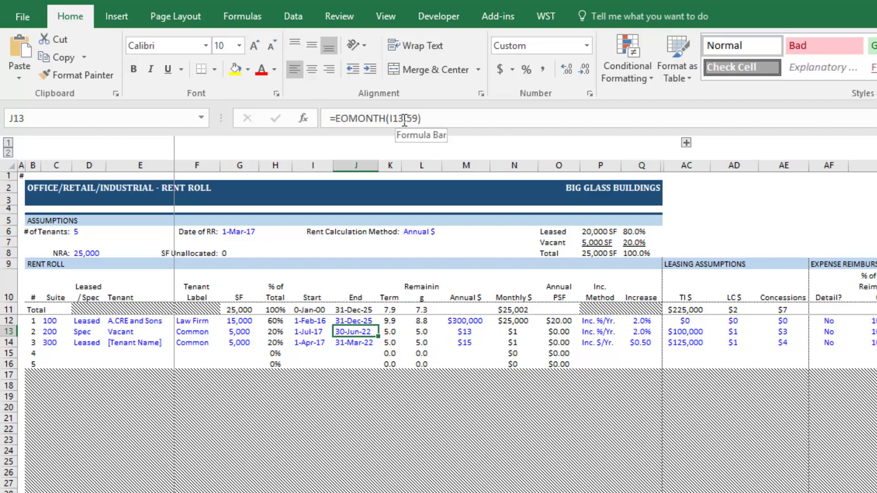
key("F2")
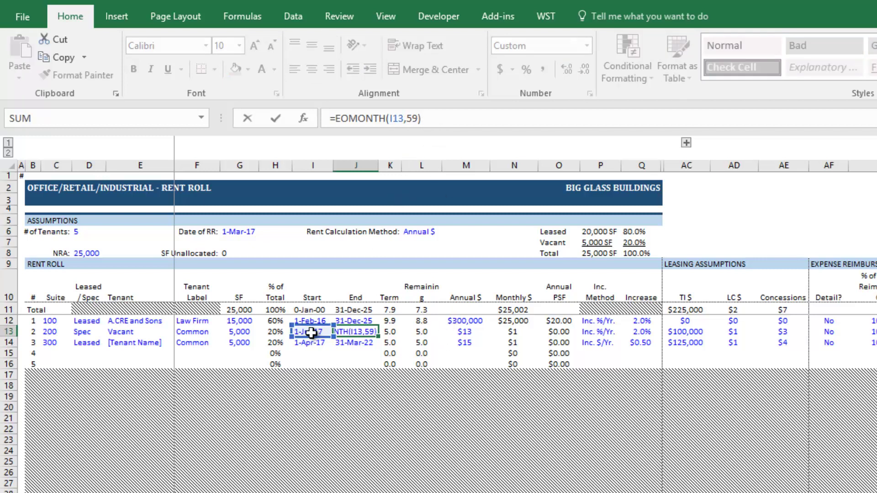
left_click(399, 118)
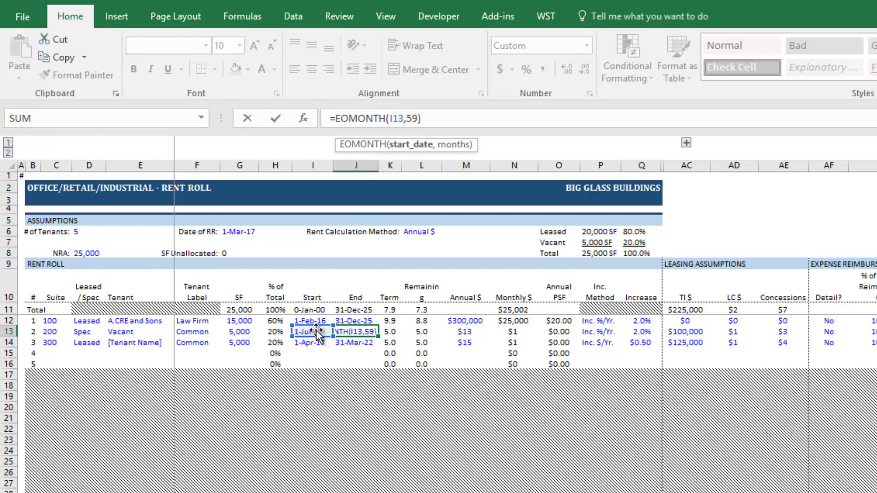
left_click(417, 119)
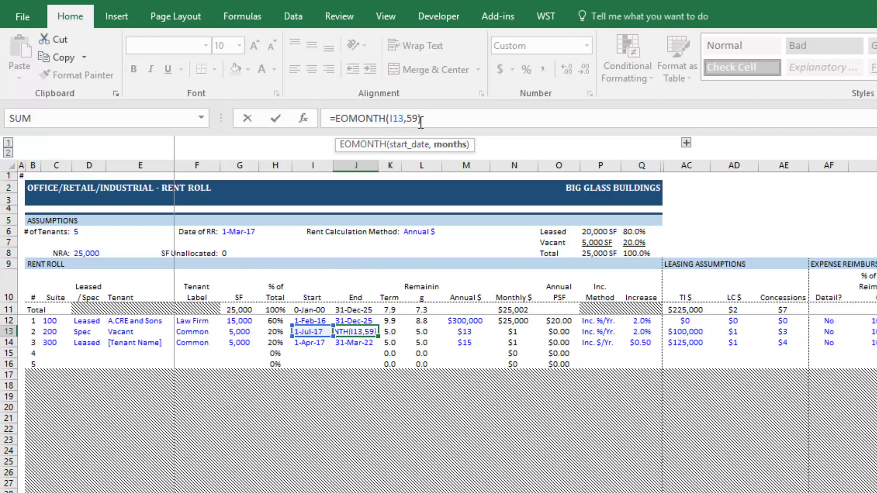
key("ctrl+Return")
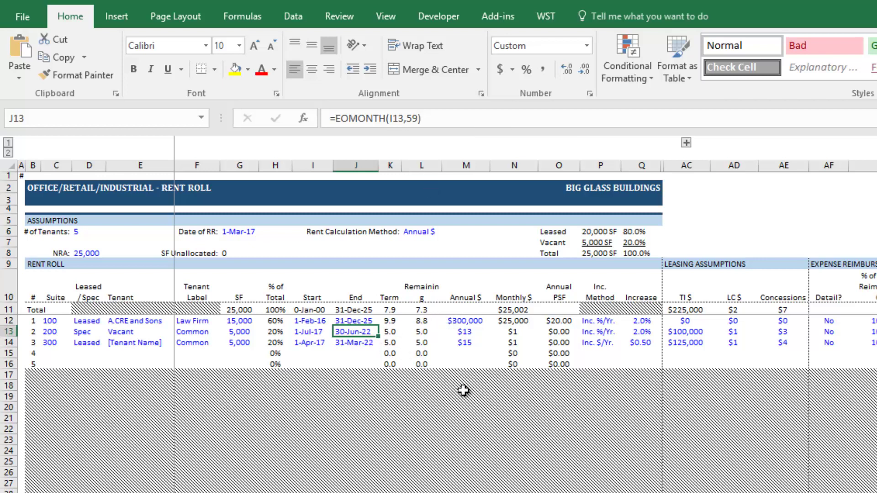
Step: Try a fixed date of 6/30/2022 as suite 200's lease end, and undo the entry
type("6/30/2022")
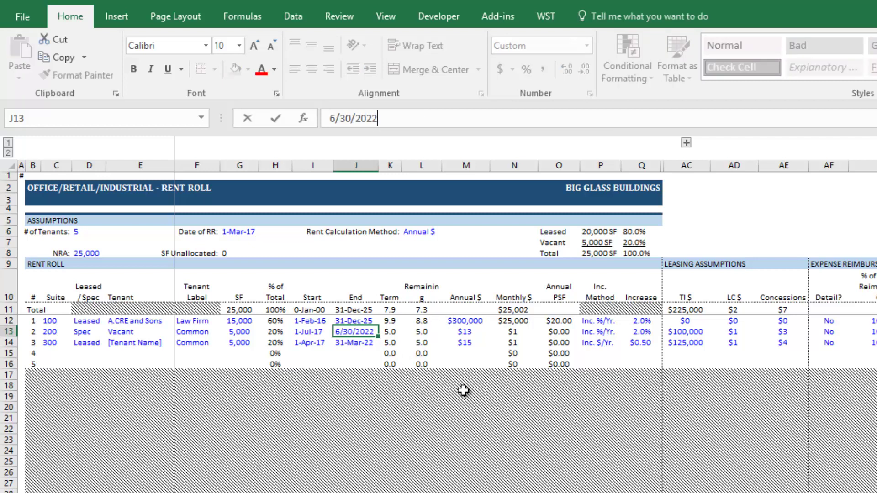
key("ctrl+Return")
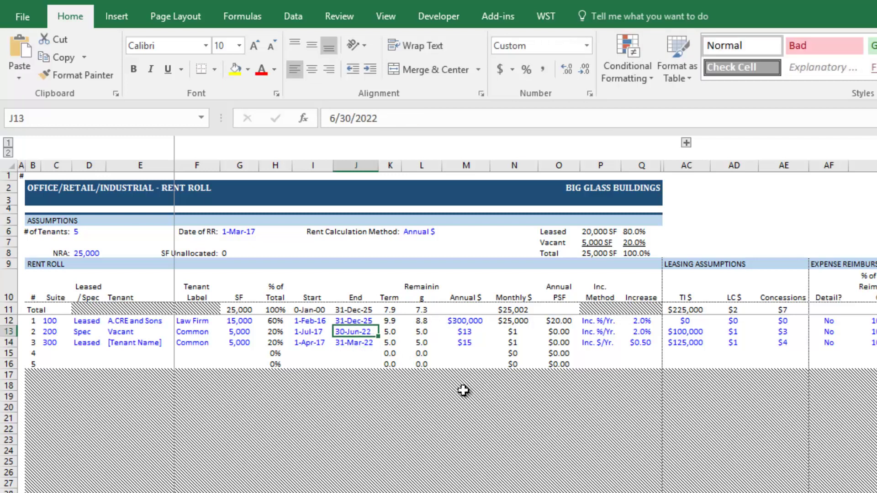
key("ctrl+z")
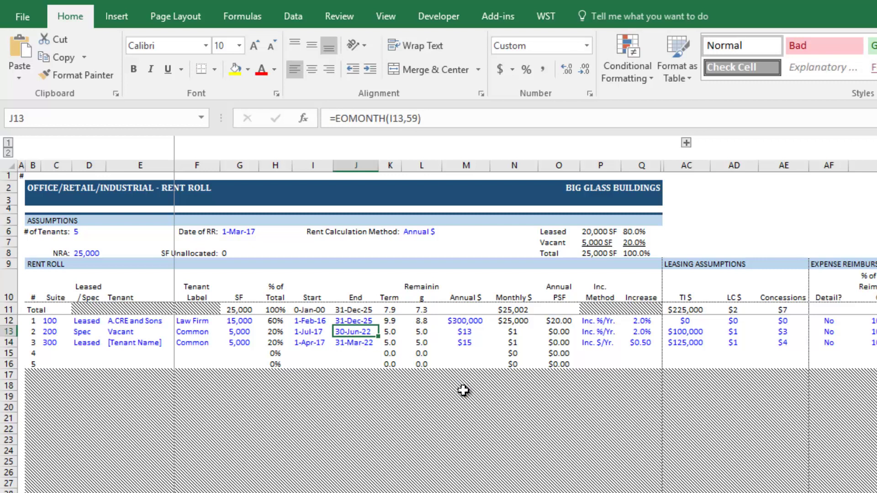
Step: Calculate suite 200's annual rent with a formula multiplying its square footage by 21.5
key("Right")
key("Right")
key("Right")
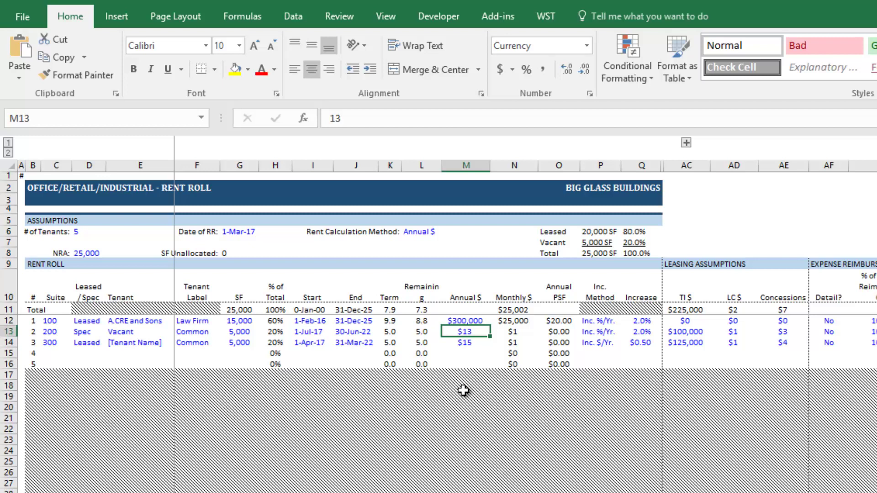
key("Up")
key("Left")
key("Right")
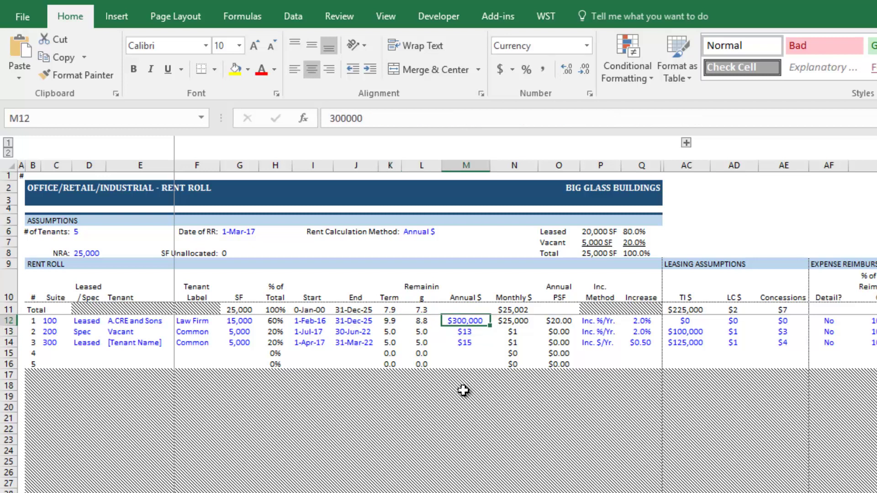
key("Down")
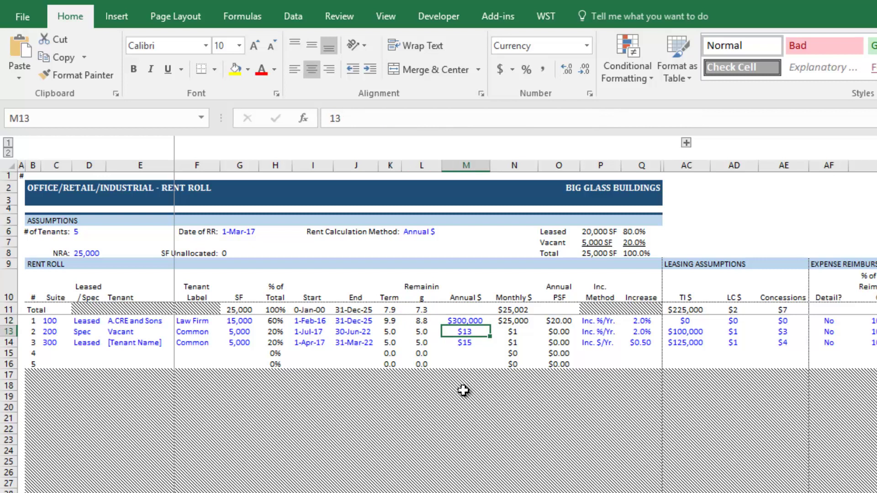
type("+")
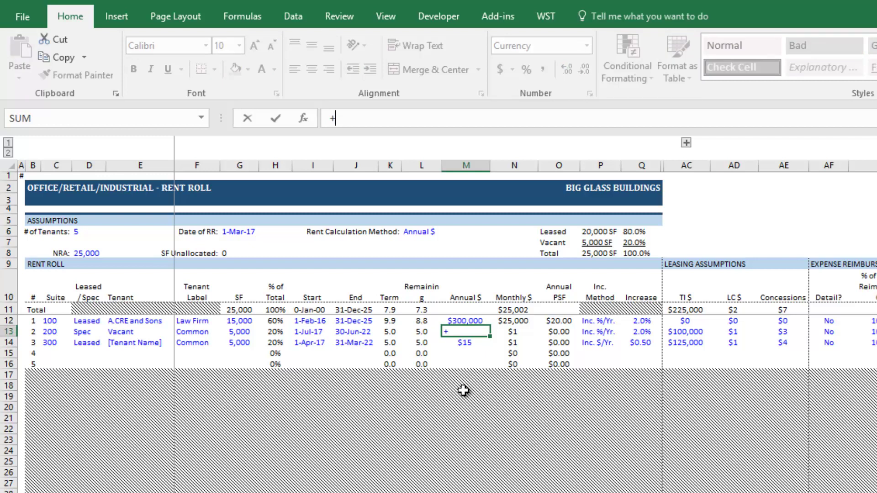
key("Left")
key("Left")
key("Left")
key("Left")
key("Left")
key("Left")
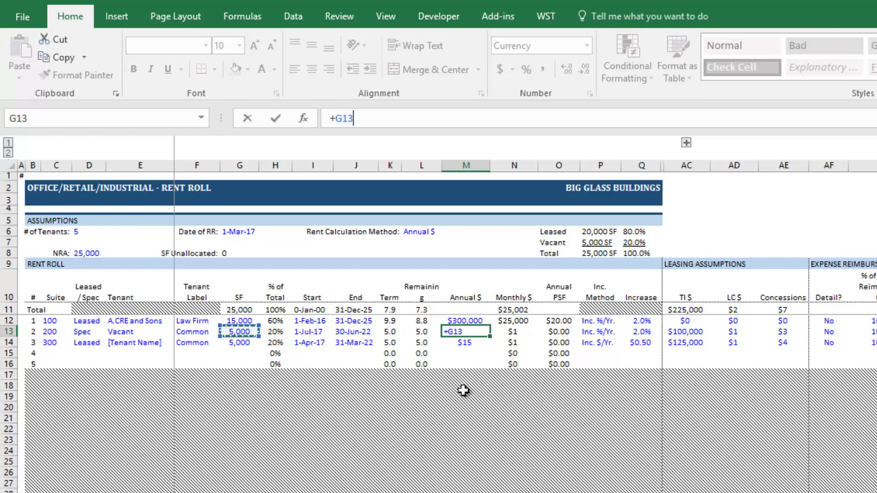
type("*21.5")
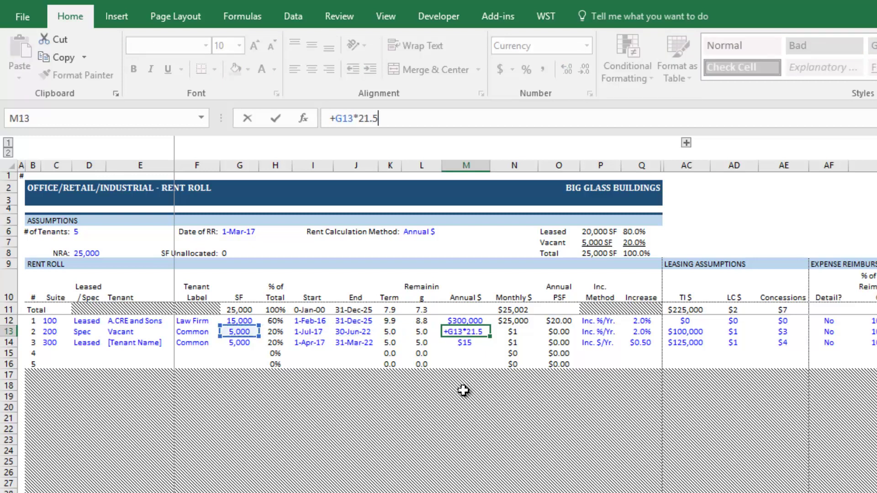
key("Return")
key("Up")
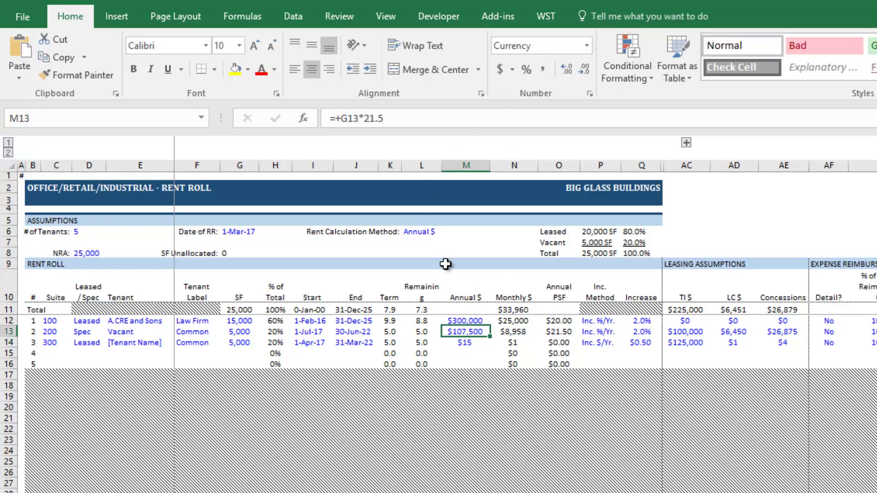
Step: Review suite 200's annual rent against its column heading, square footage, monthly rent and annual rent per square foot
key("Up")
key("Up")
key("Up")
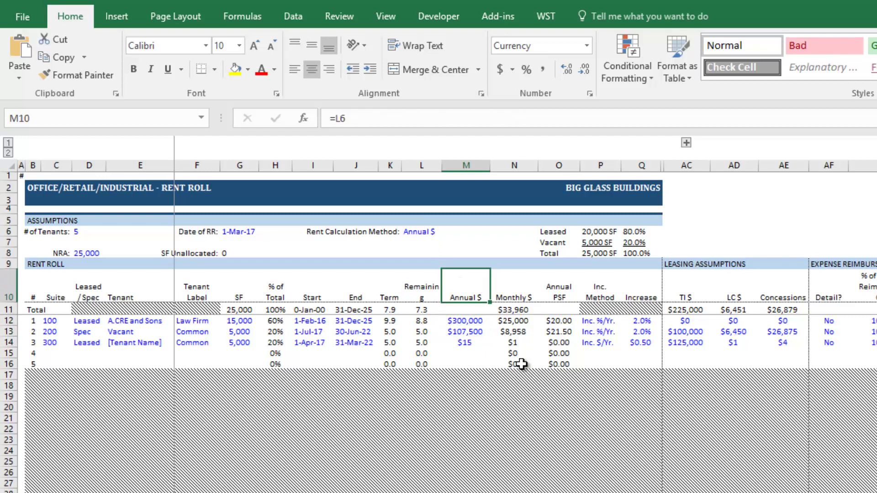
key("Down")
key("Down")
key("Down")
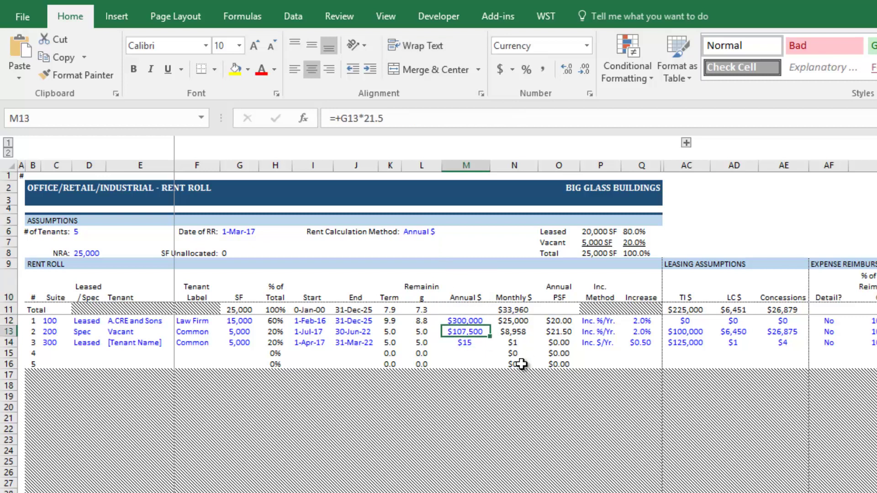
key("Left")
key("Left")
key("Left")
key("Left")
key("Left")
key("Left")
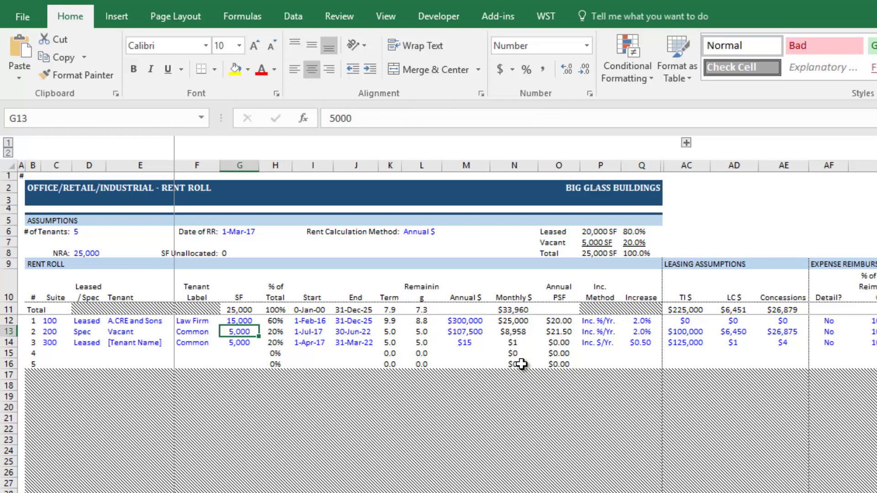
key("Right")
key("Right")
key("Right")
key("Right")
key("Right")
key("Right")
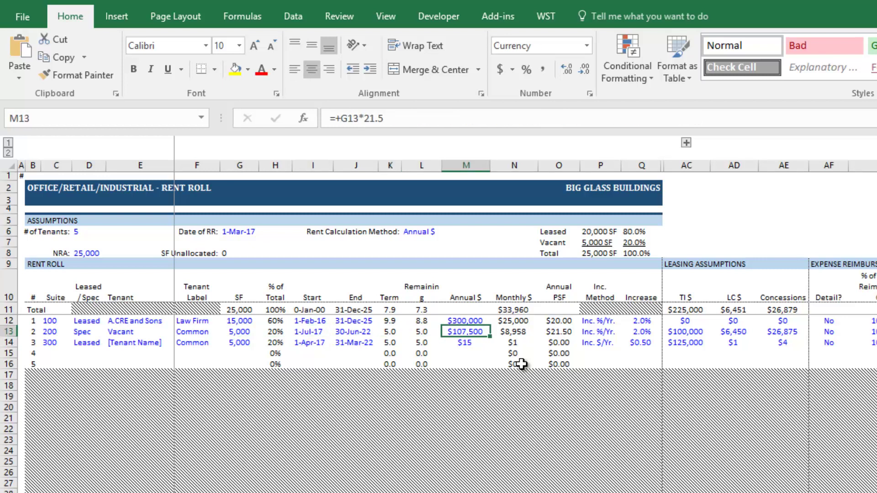
key("Right")
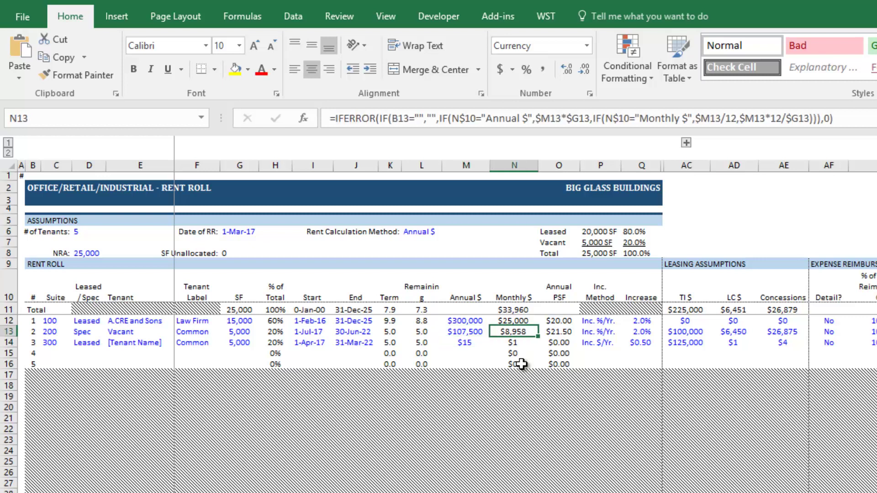
key("Right")
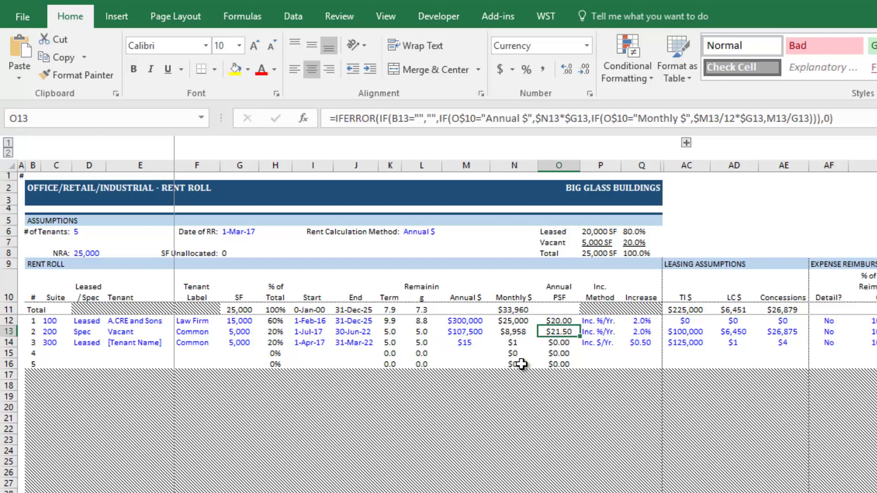
Step: Switch suite 200's rent increase method to Inc. $/Yr. and set the increase to $0.50
key("Right")
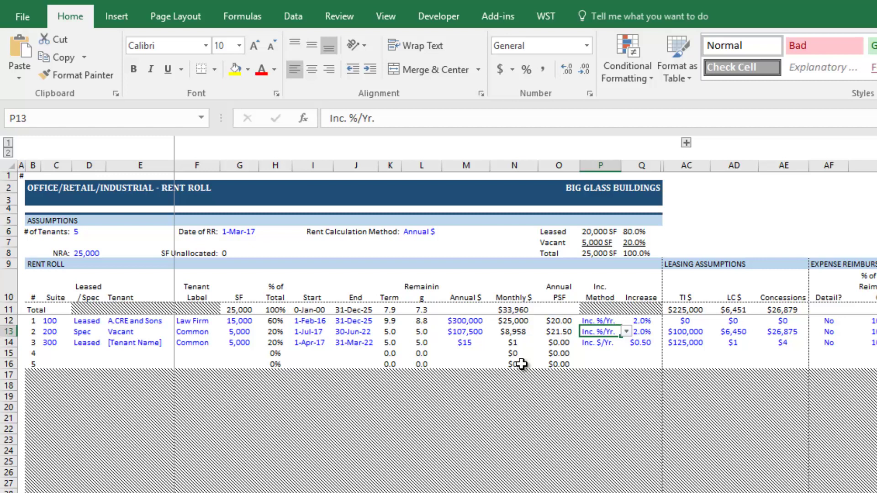
key("alt+Down")
key("Down")
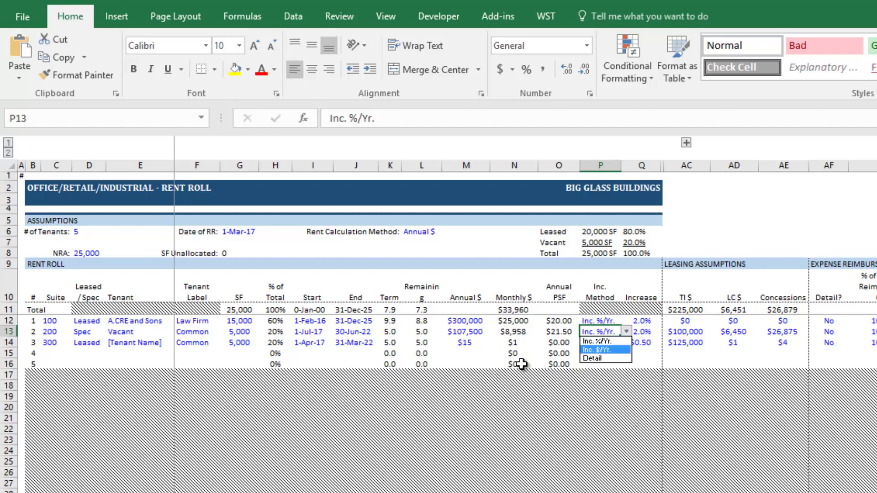
key("Return")
key("Right")
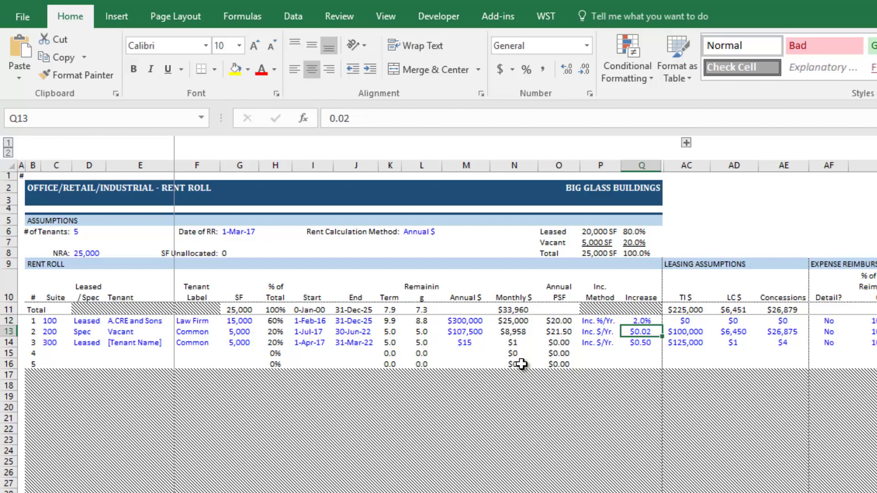
type("0.5")
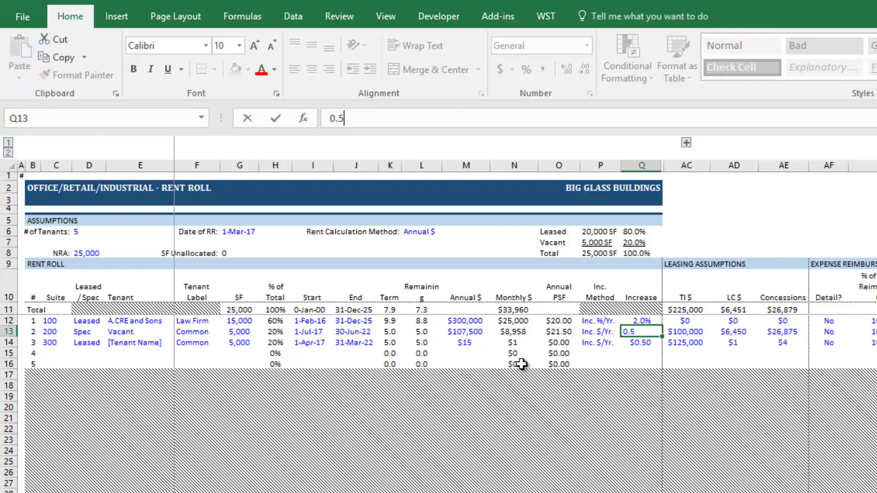
key("ctrl+Return")
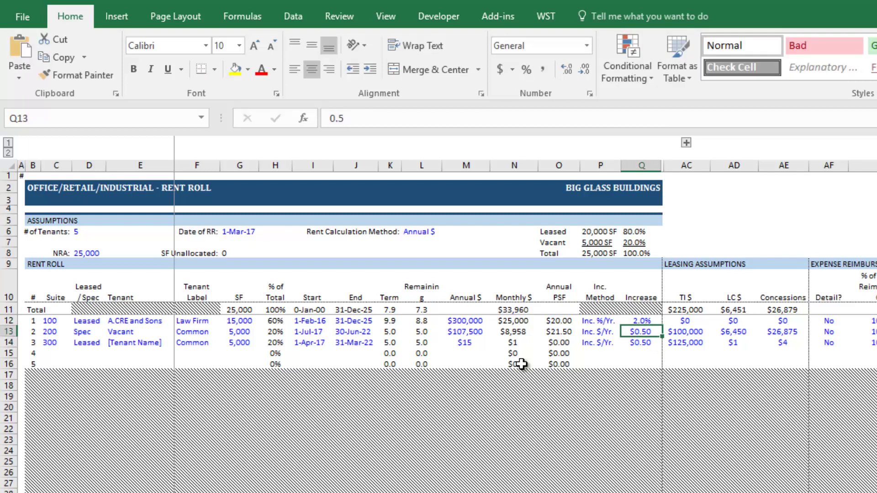
Step: Set suite 200's leasing concessions to 0
key("Right")
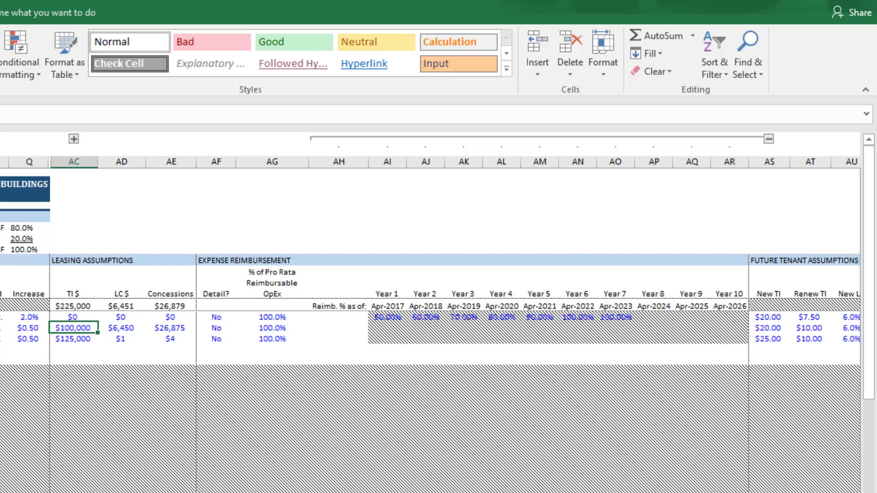
left_click(170, 328)
type("0")
key("Left")
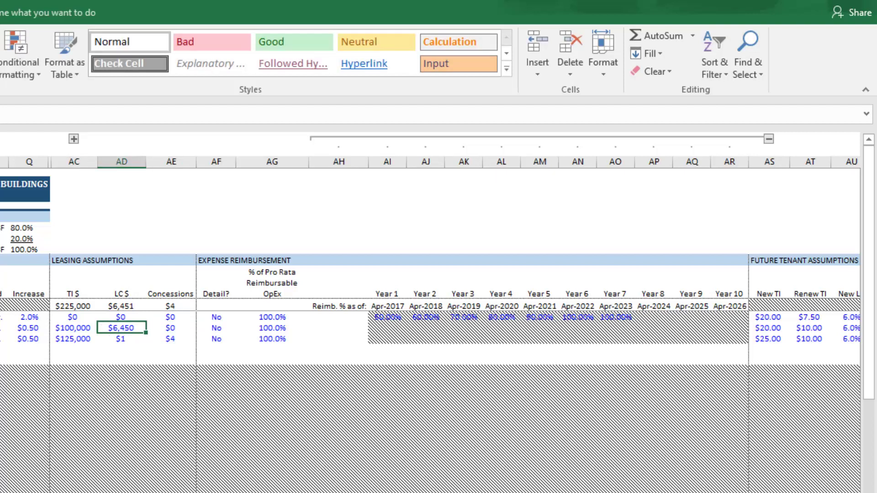
Step: Calculate suite 200's tenant improvement cost with the formula =25*G13
key("Left")
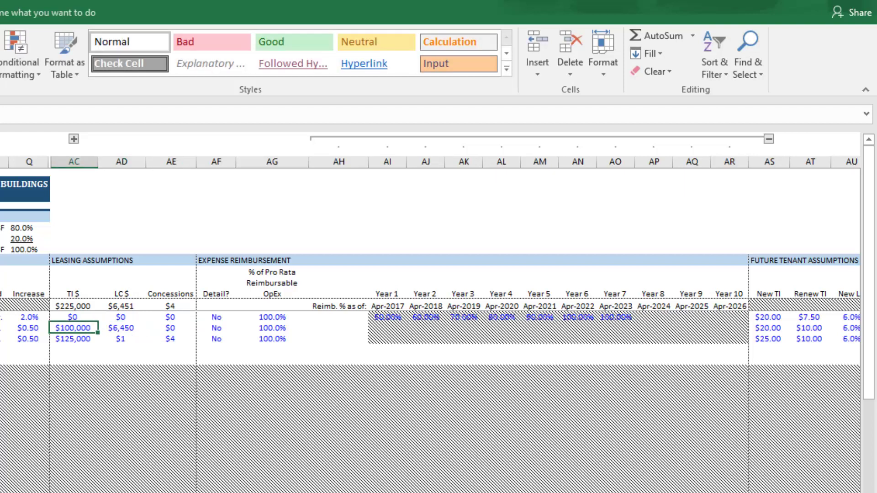
type("=25")
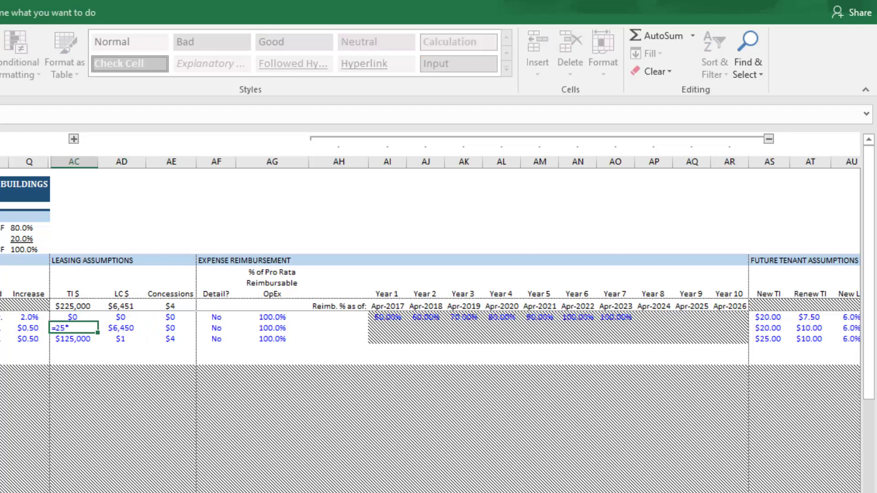
type("*G13")
key("Return")
key("Up")
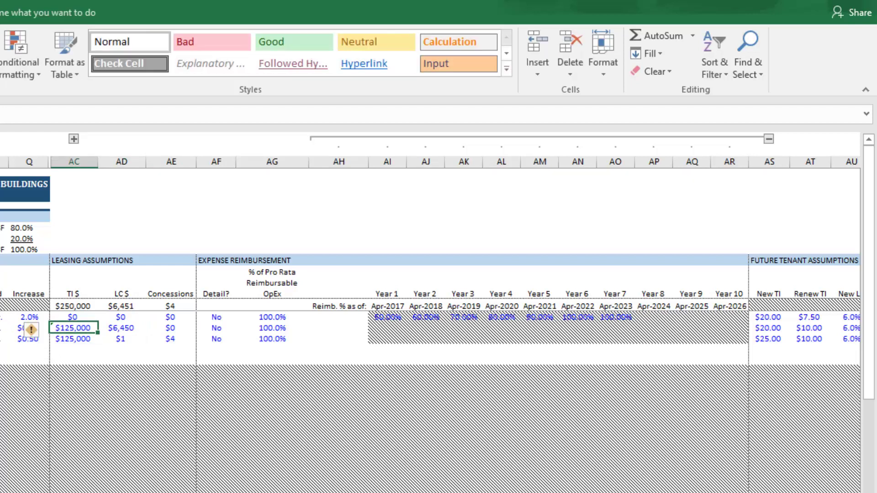
Step: Check suite 200's leasing commission formula and replace it with a fixed amount of 7500
key("Right")
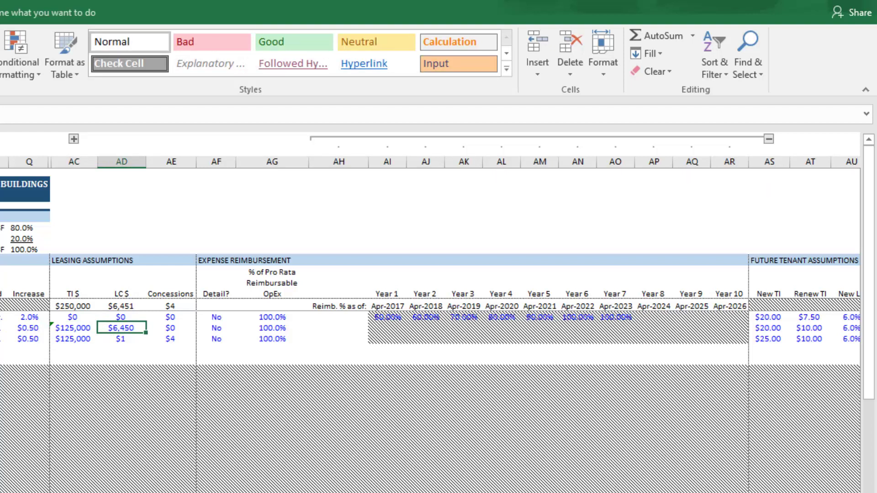
key("F2")
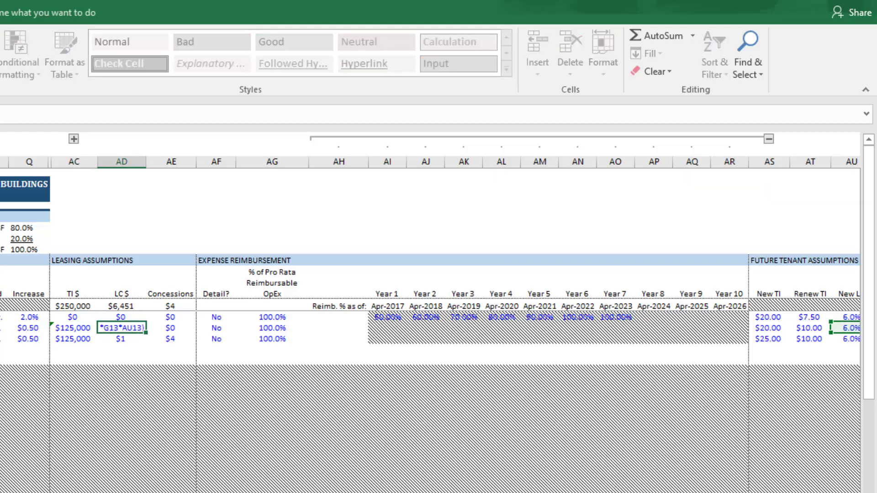
key("Escape")
key("F2")
key("Escape")
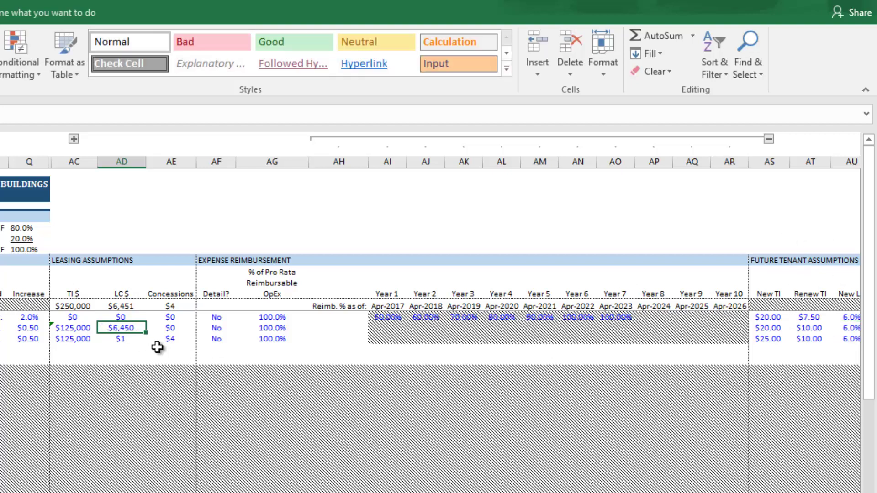
type("7500")
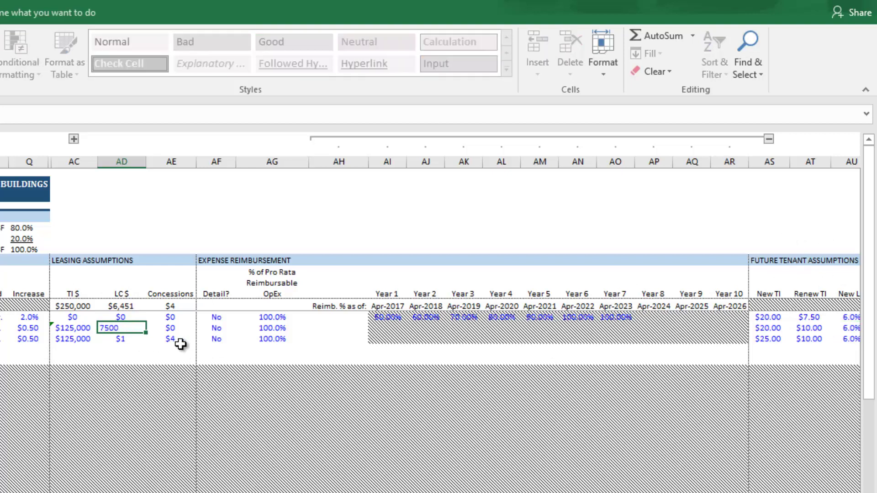
key("ctrl+Return")
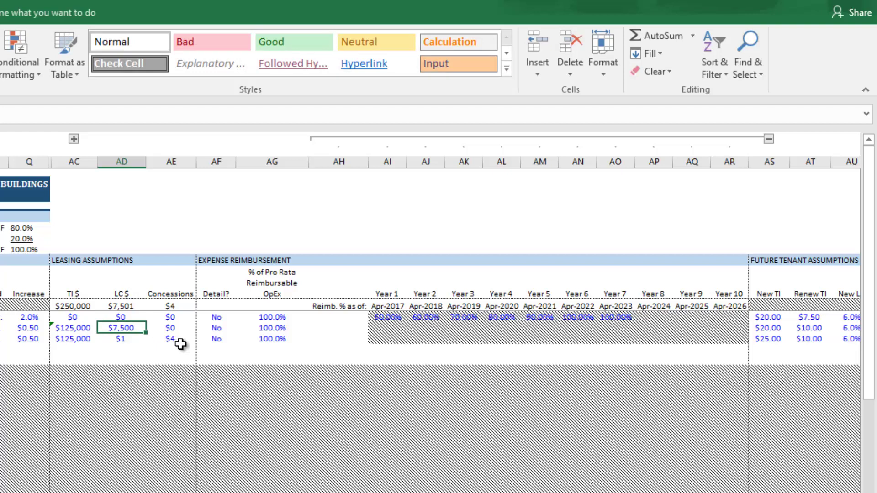
Step: Review suite 200's leasing costs, expense reimbursement settings and future tenant assumptions up to the renewal probability
key("Left")
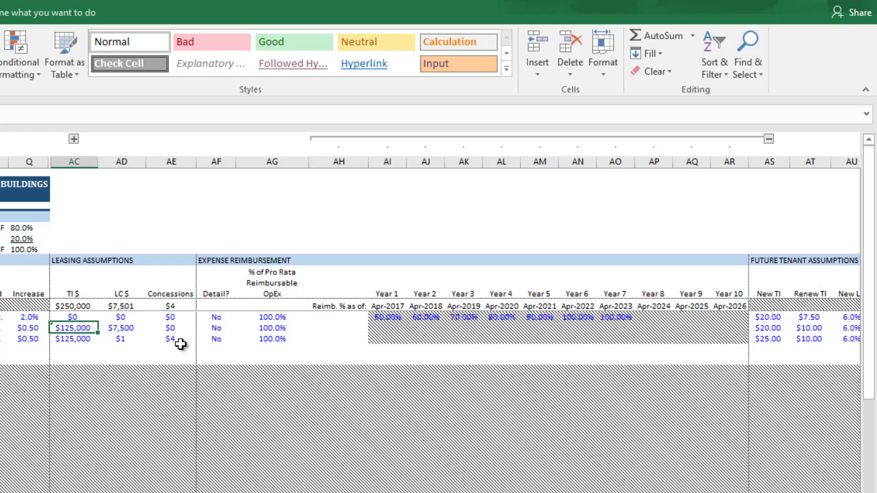
key("Right")
key("Right")
key("Right")
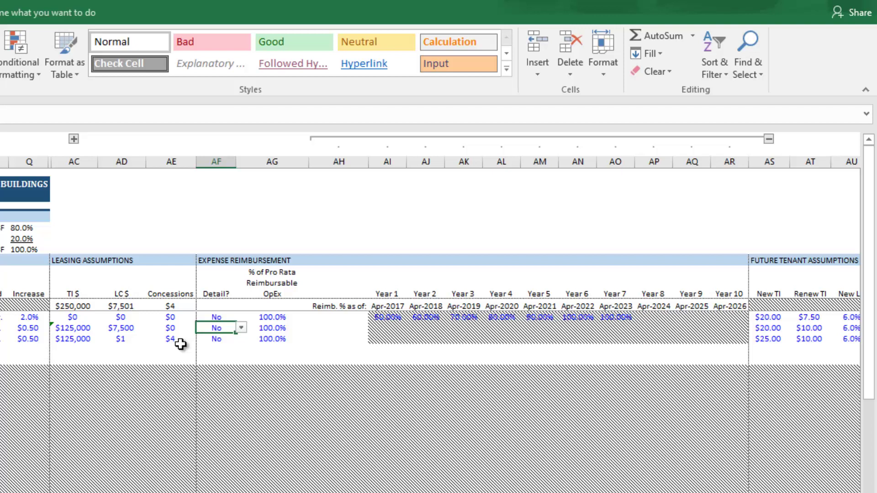
key("Right")
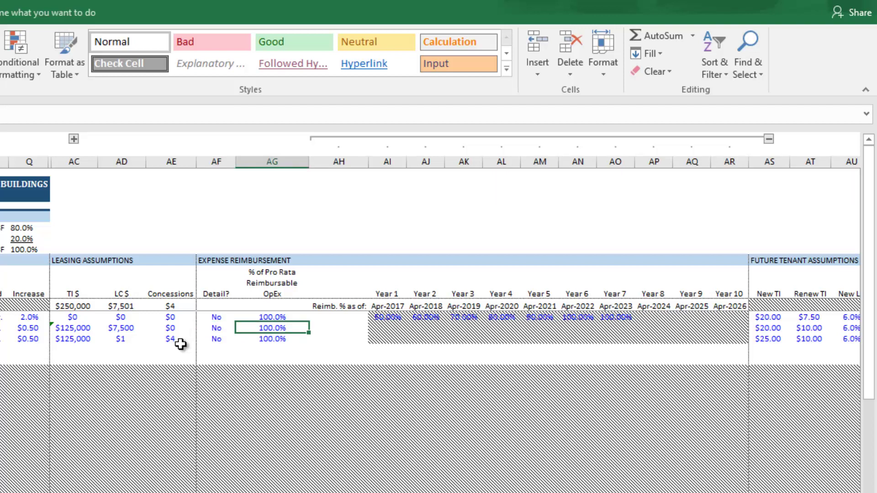
key("Right")
key("Right")
key("Right")
key("Right")
key("Right")
key("Right")
key("Right")
key("Right")
key("Right")
key("Right")
key("Right")
key("Right")
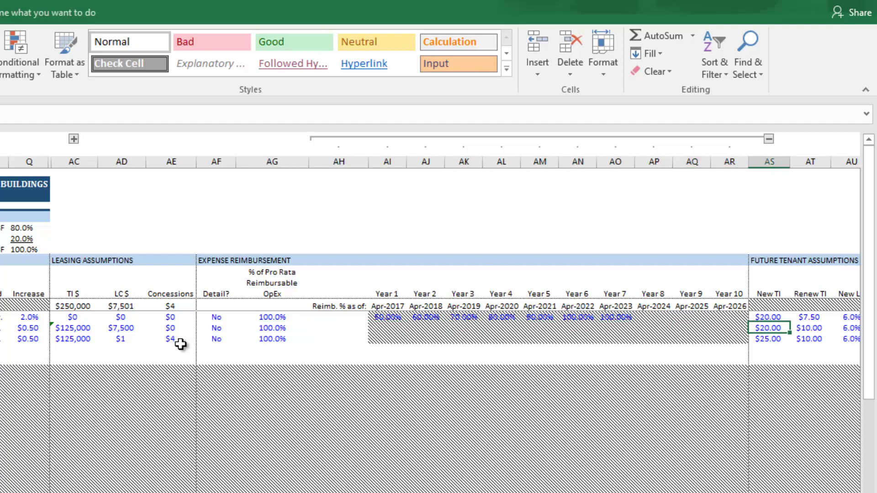
key("Right")
key("Right")
key("Right")
key("Right")
key("Right")
key("Right")
key("Right")
key("Right")
key("Right")
key("Right")
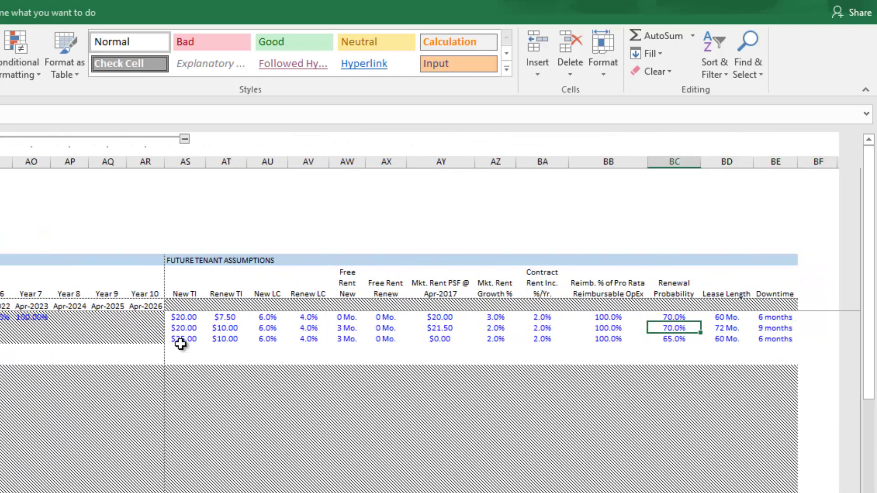
Step: Copy suite 100's future tenant assumptions from New TI through Downtime and paste them as values only into suite 200's row
key("Left")
key("Left")
key("Left")
key("Left")
key("Left")
key("Left")
key("Left")
key("Left")
key("Left")
key("Left")
key("Up")
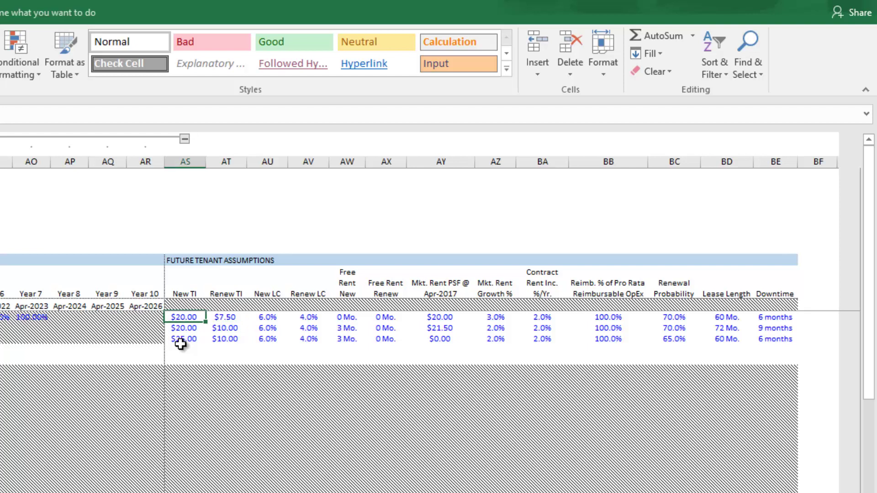
key("shift+Right")
key("shift+Right")
key("shift+Right")
key("shift+Right")
key("shift+Right")
key("shift+Right")
key("shift+Right")
key("shift+Right")
key("shift+Right")
key("shift+Right")
key("shift+Right")
key("shift+Right")
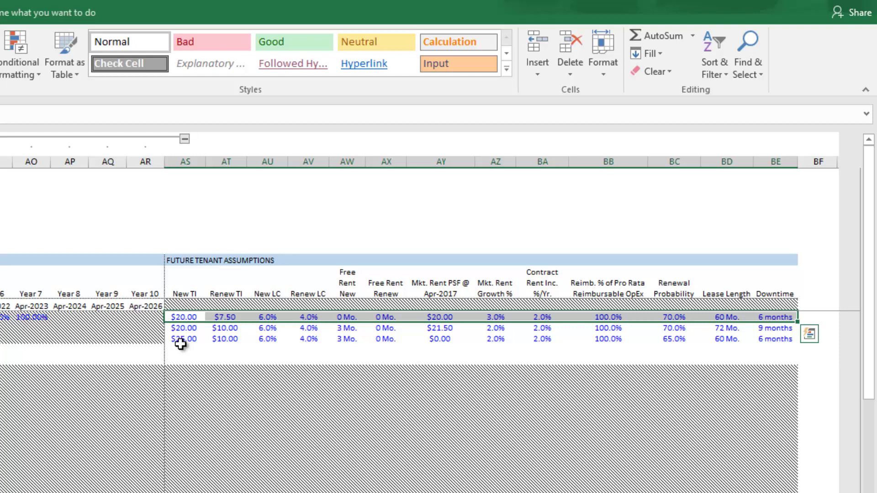
key("ctrl+c")
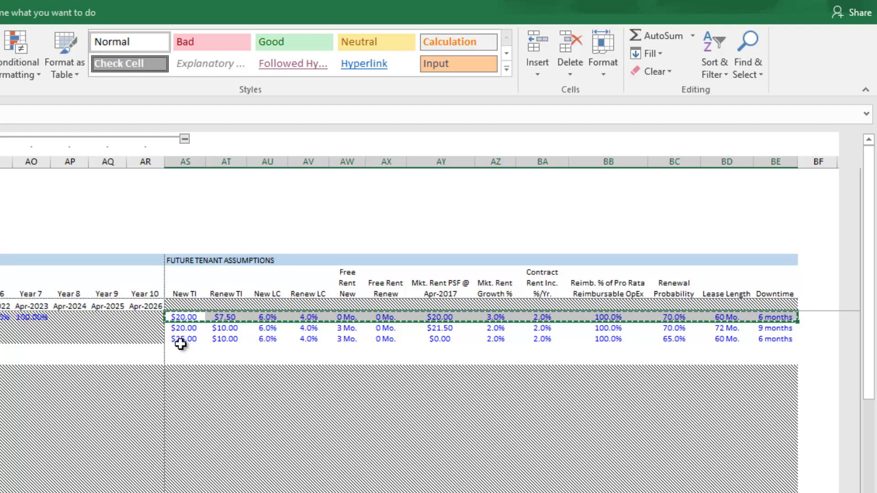
key("Down")
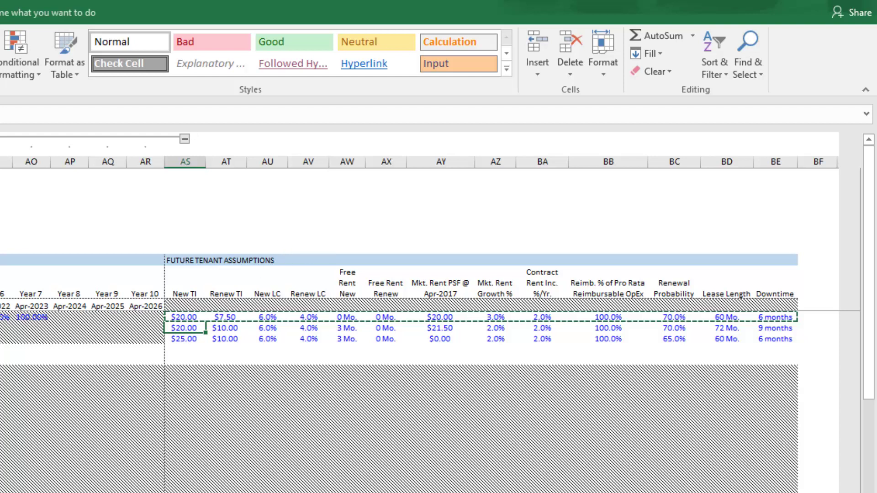
key("ctrl+alt+v")
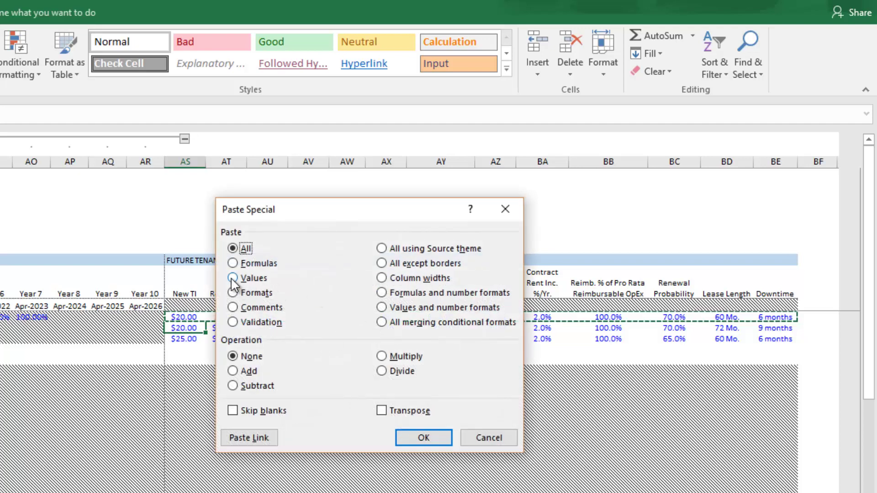
left_click(251, 280)
left_click(424, 437)
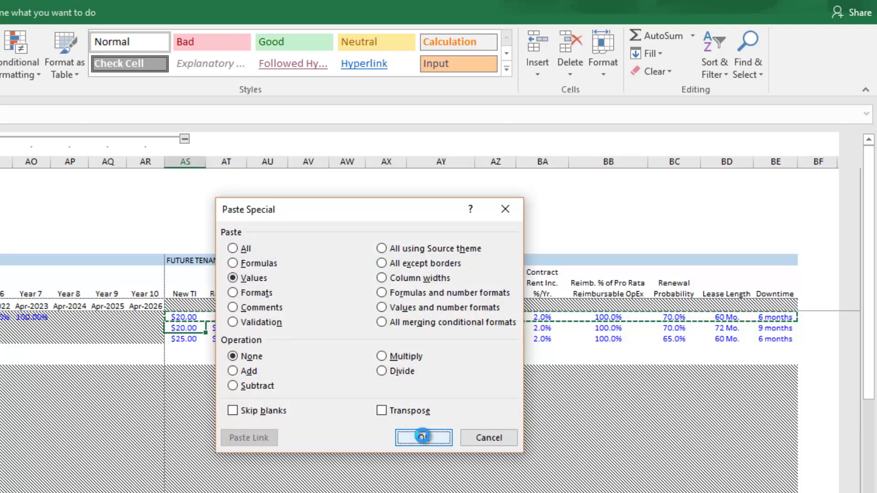
key("Escape")
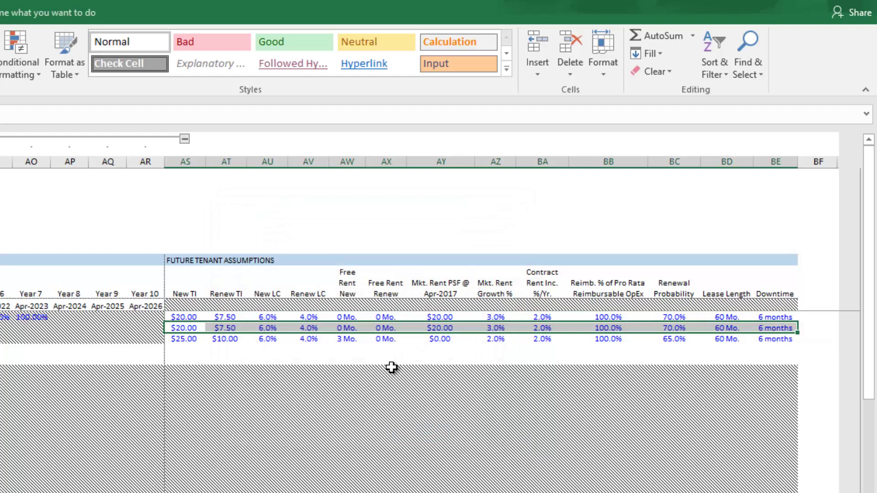
Step: Set suite 200's future market rent per square foot to 21.5
left_click(190, 327)
key("Right")
key("Right")
key("Right")
key("Right")
key("Right")
key("Right")
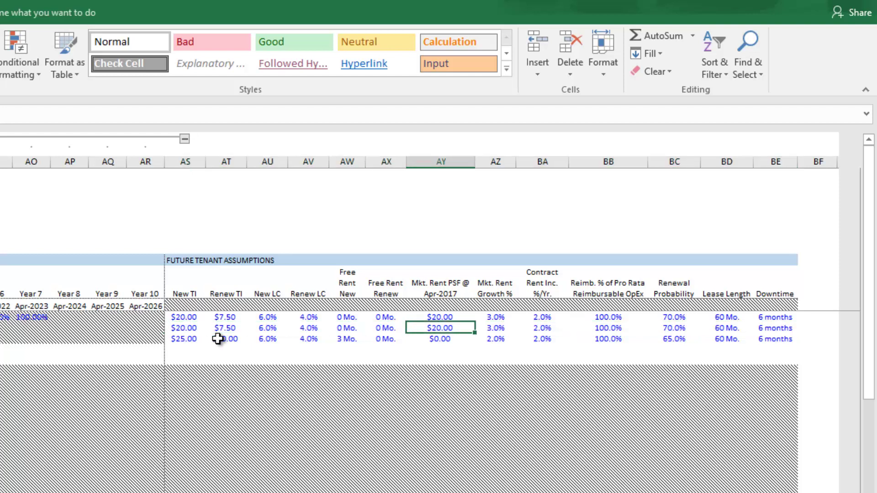
type("21.5")
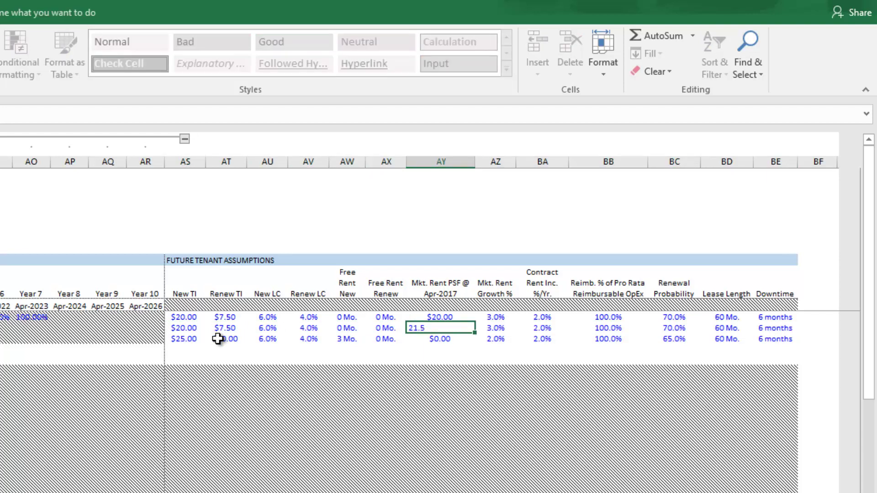
key("ctrl+Return")
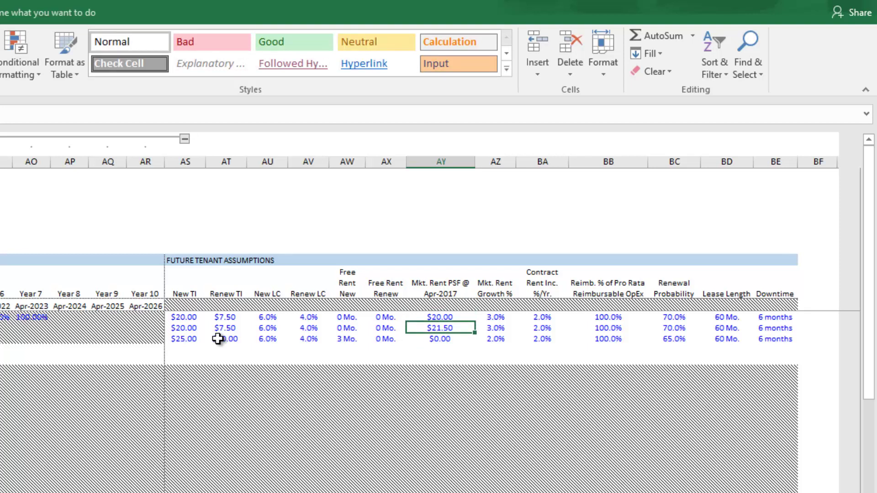
Step: Name suite 300's tenant Tire Capital and set its tenant label to Financial
key("Home")
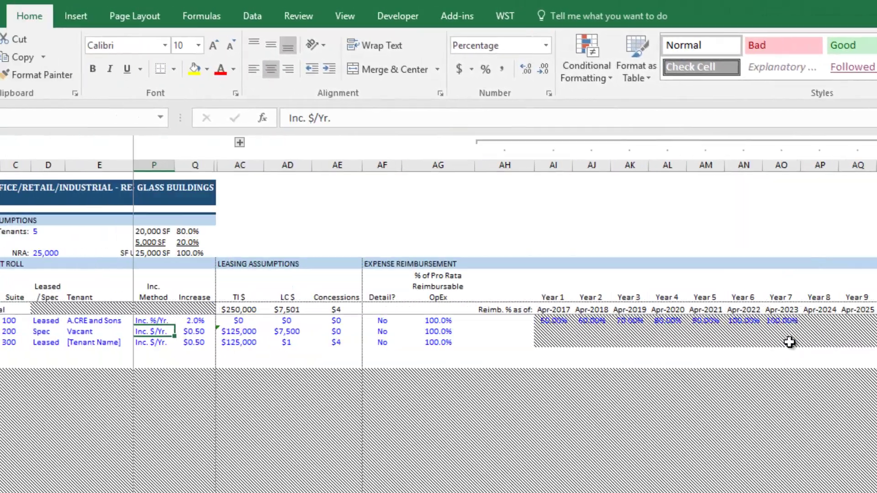
key("Home")
key("Down")
key("Right")
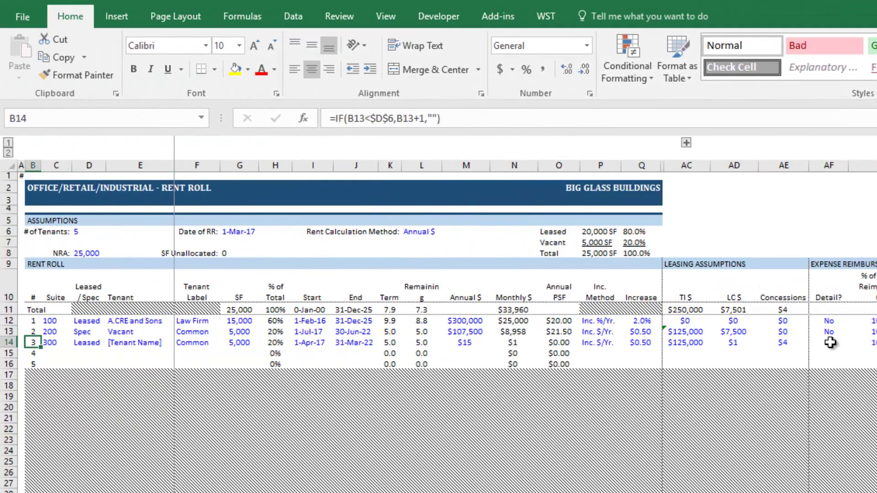
key("Right")
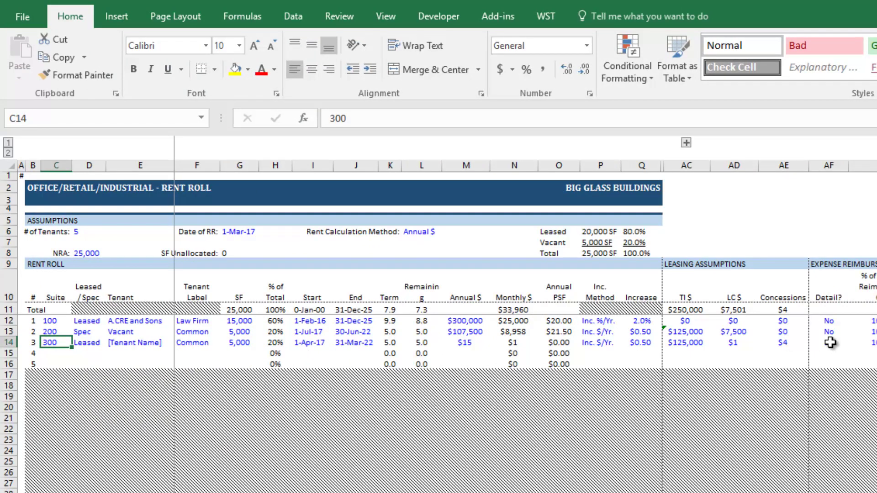
key("Down")
key("Up")
key("Right")
key("Right")
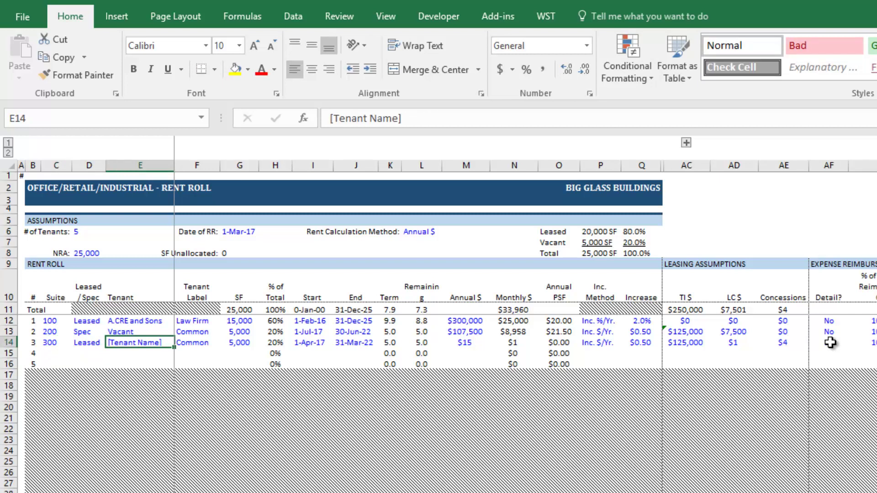
type("Tire Capital")
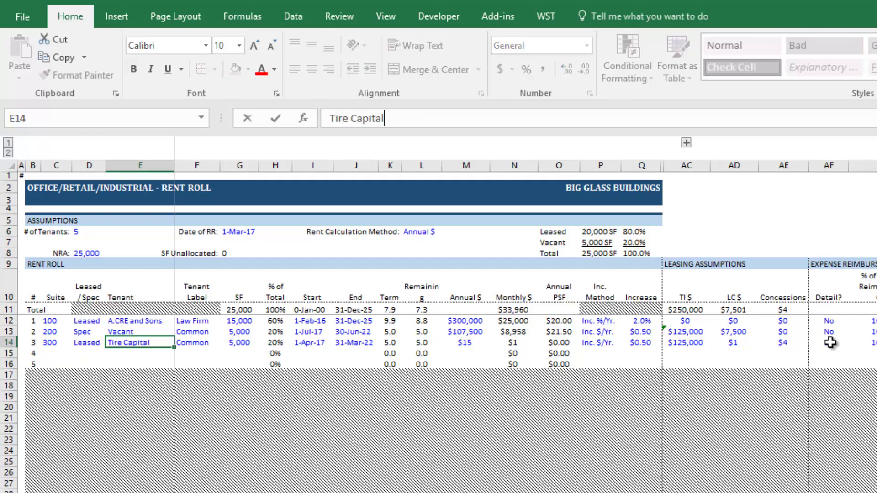
key("Return")
key("Up")
key("Right")
type("Financial")
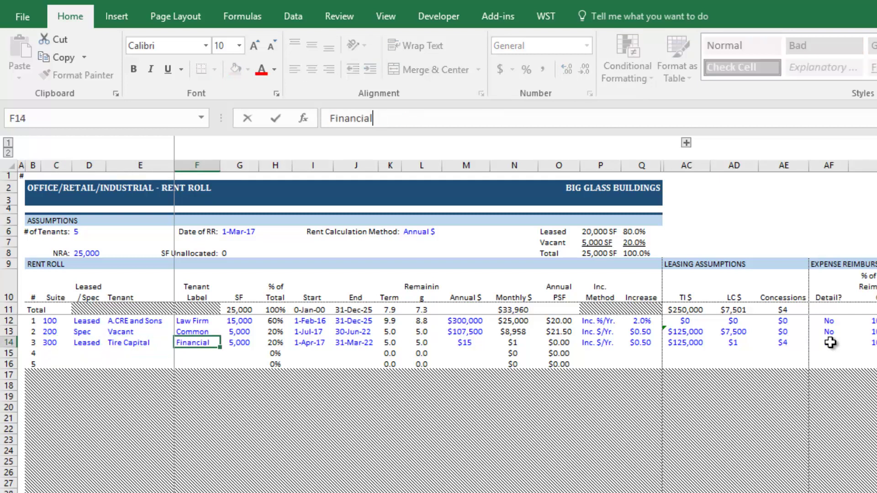
key("Return")
Step: Set suite 300's leased area to 20000 square feet
key("Up")
key("Right")
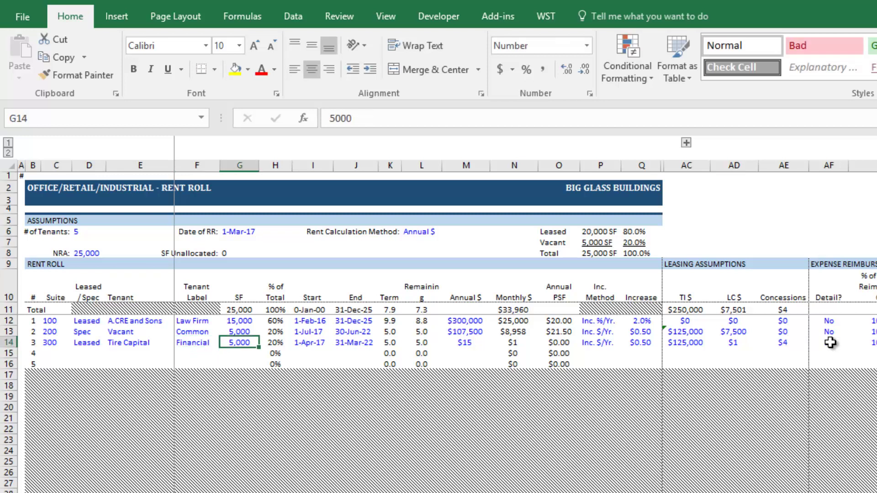
type("00")
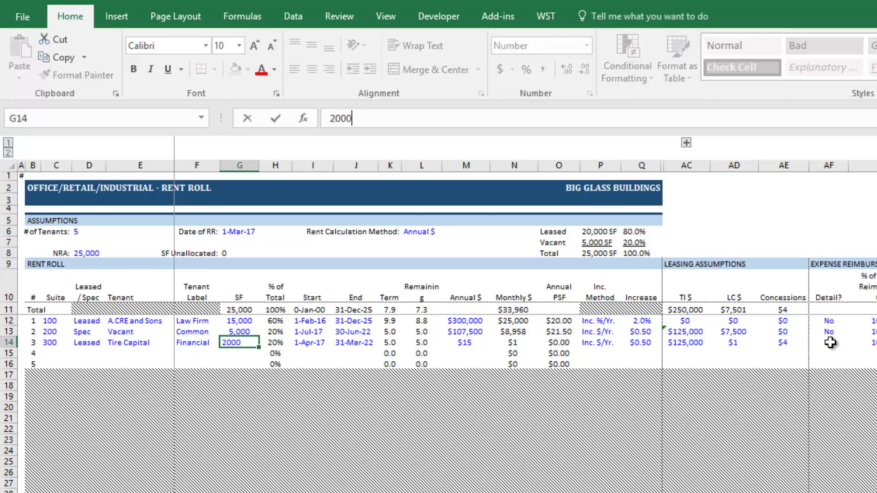
type("0")
key("Tab")
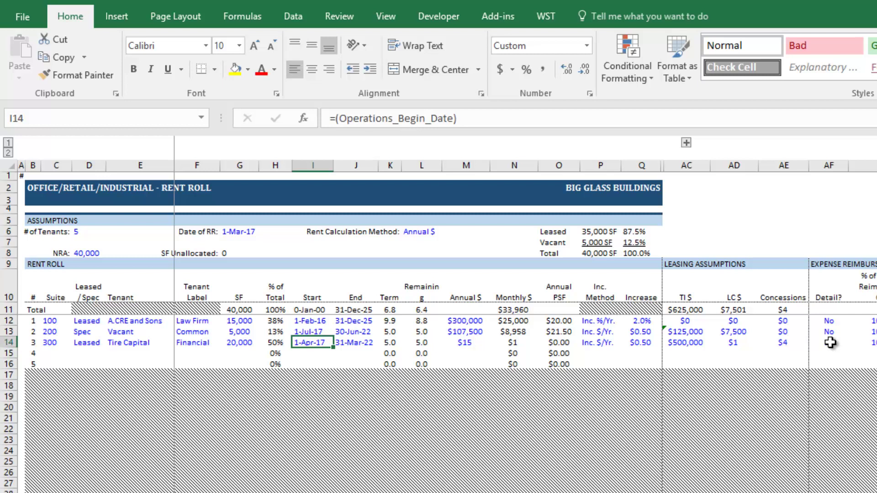
Step: Set suite 300's lease start to 1/1/2015 and change its end date formula to =EOMONTH(I14,119)
type("1/1/2015")
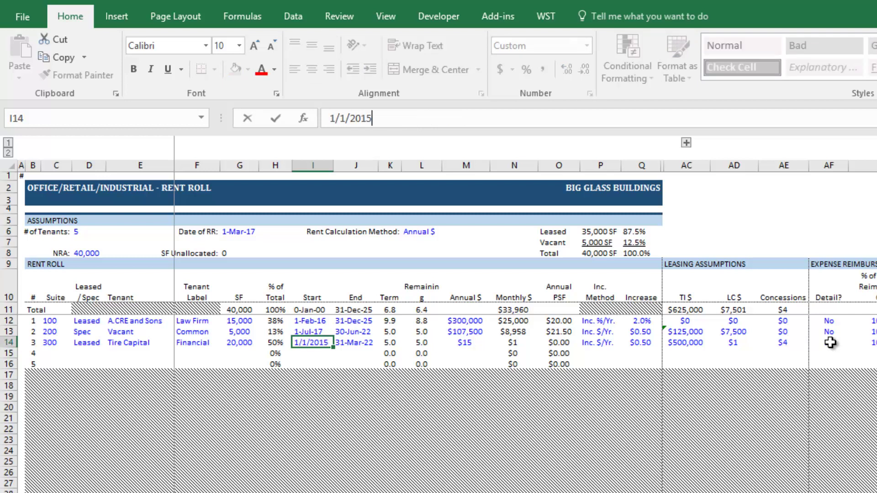
key("Return")
key("Up")
key("Right")
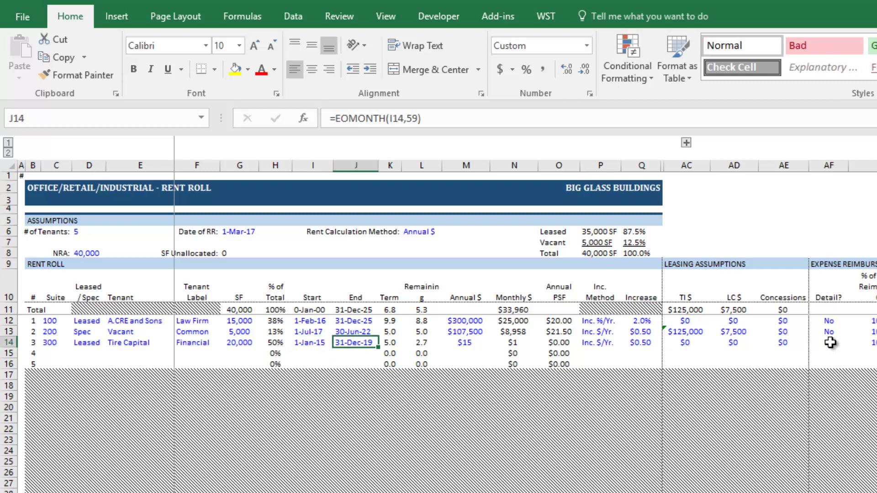
key("F2")
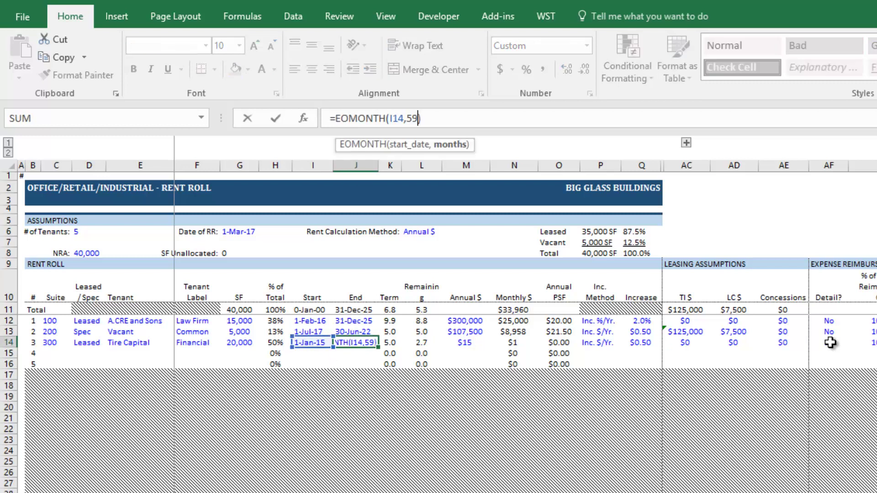
key("Left")
key("BackSpace")
key("BackSpace")
type("119")
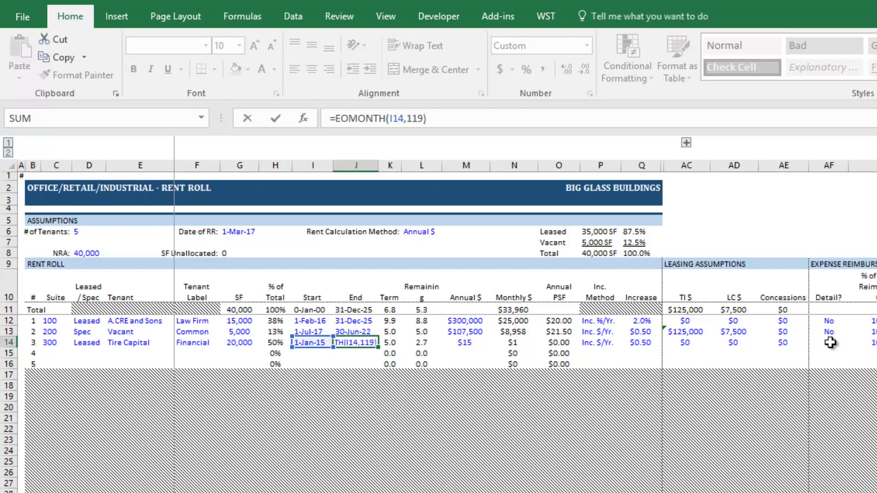
key("Return")
Step: Set suite 300's annual rent to 327851
key("Up")
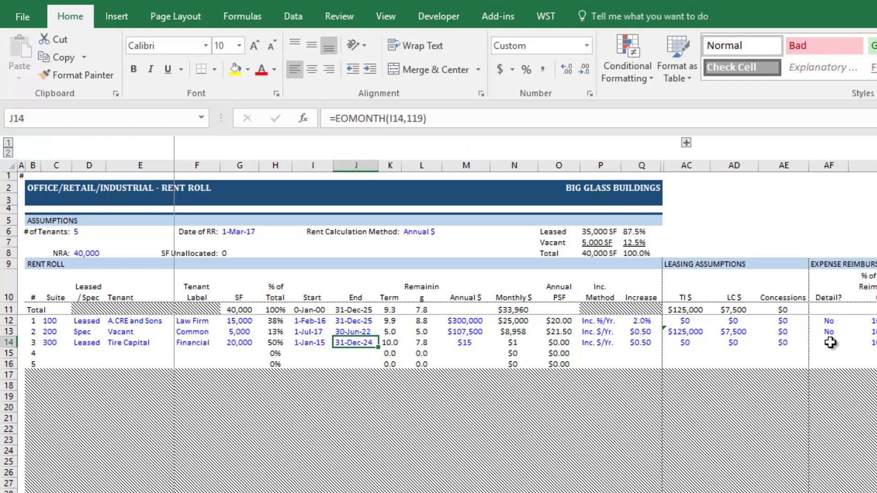
key("Right")
key("Right")
key("Right")
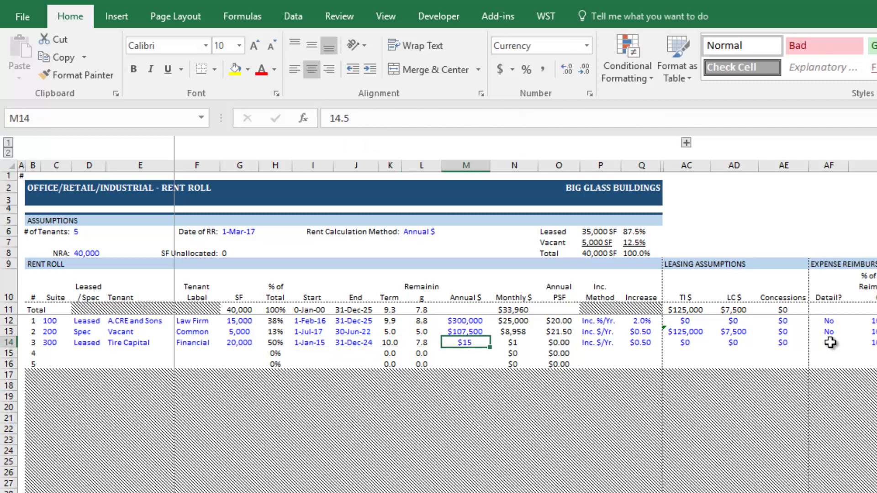
type("+")
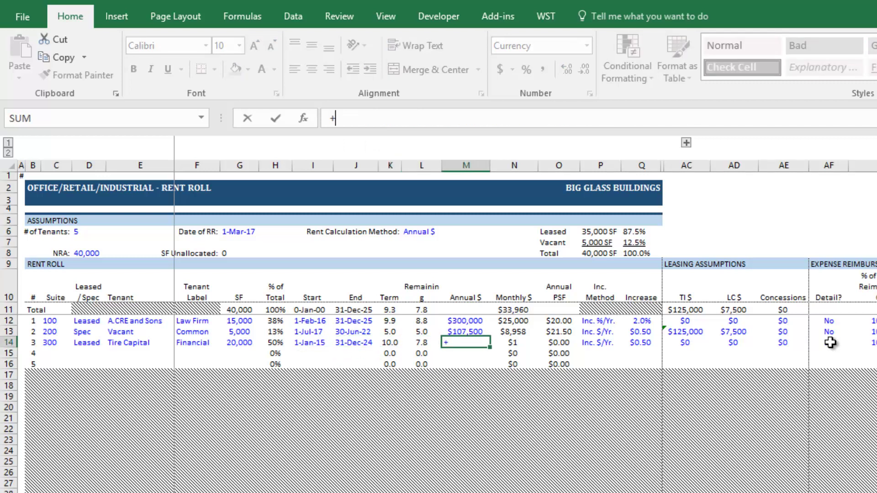
key("Escape")
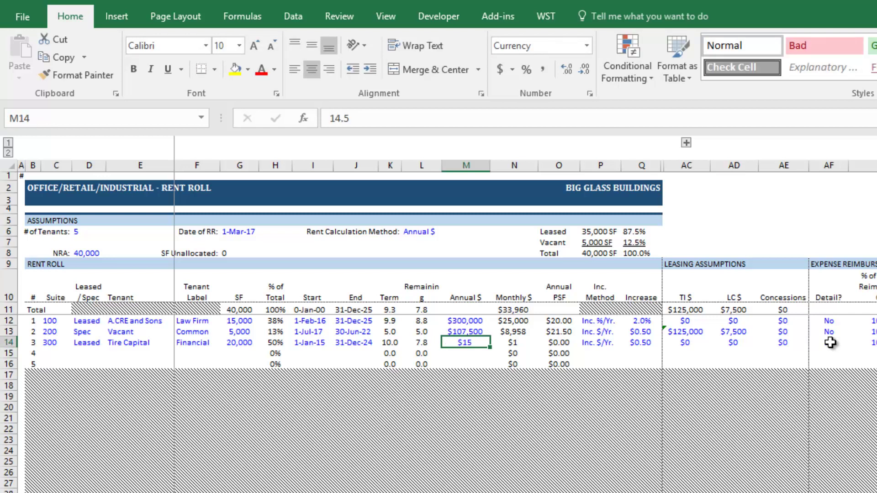
type("327")
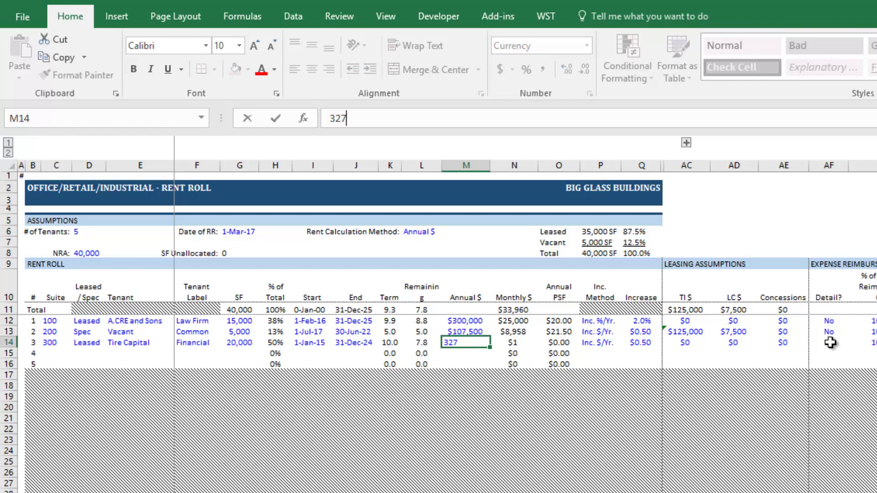
type("851")
key("Return")
Step: Change suite 300's rent increase method to Detail
key("Up")
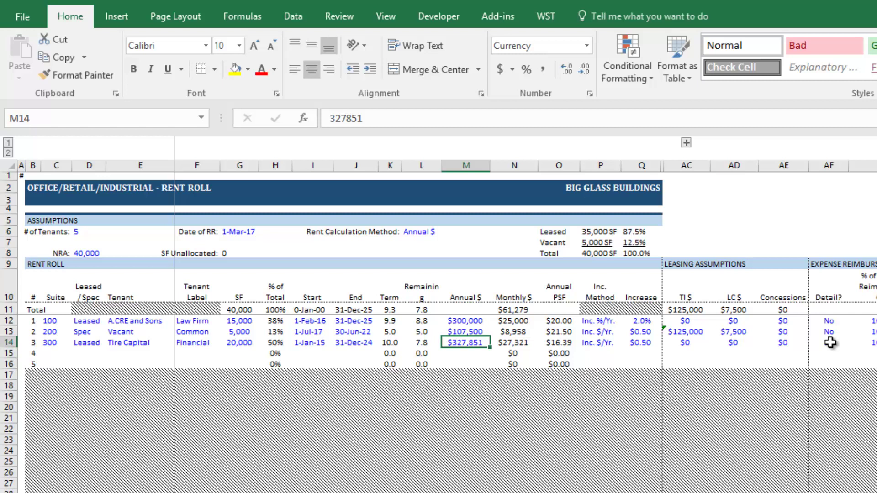
key("Right")
key("Right")
key("Right")
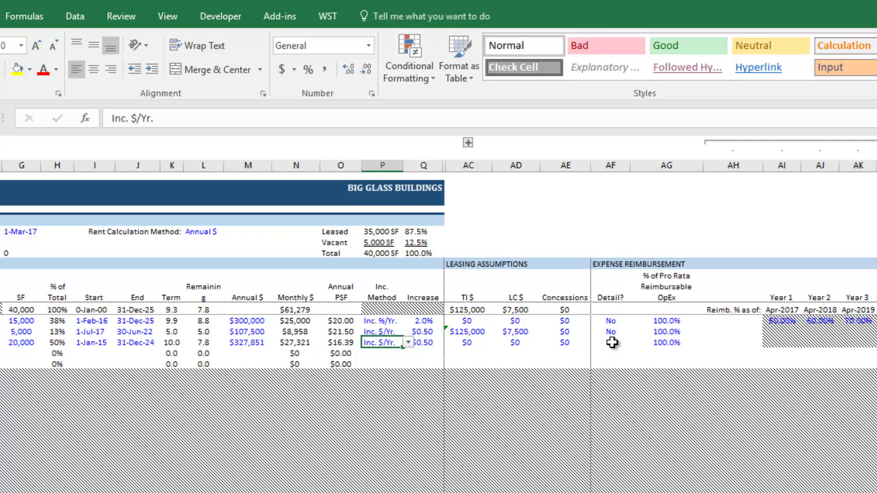
key("alt+Down")
key("Down")
key("Return")
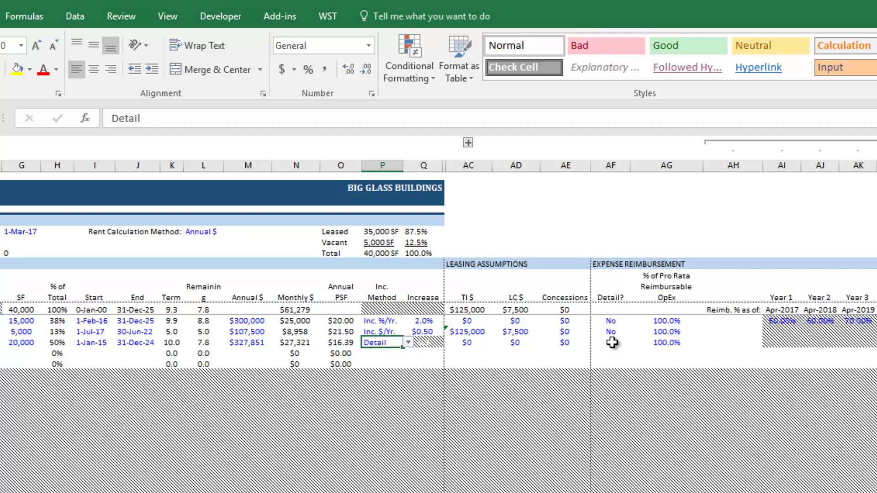
Step: Expand the collapsed rent detail columns, check suite 300's open Year 1 to Year 8 cells, and select its Year 1 rent cell
key("Tab")
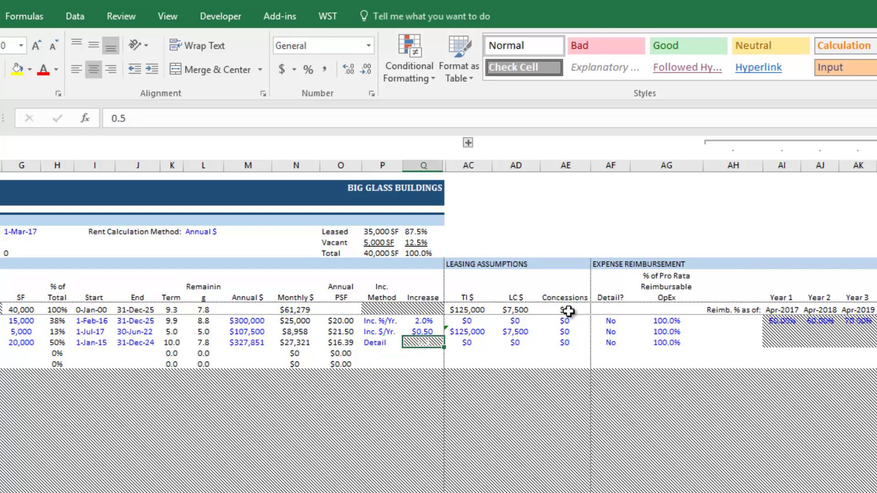
left_click(468, 143)
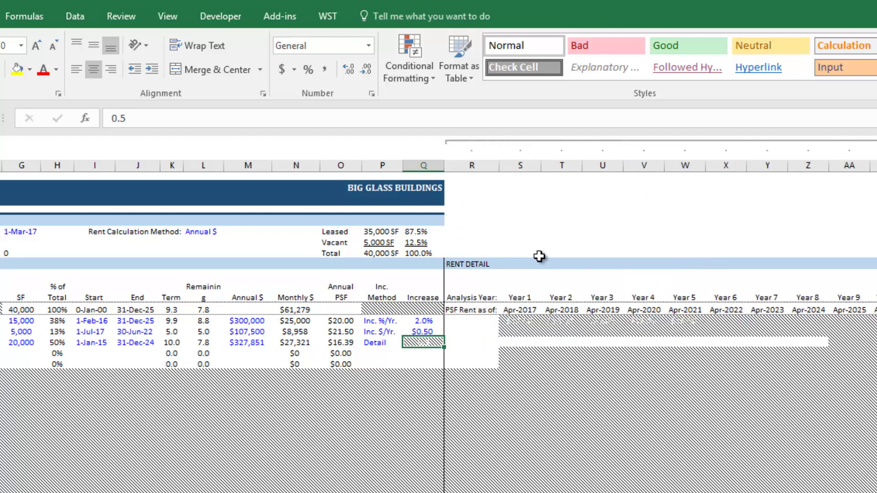
left_click(534, 342)
left_click_drag(535, 342, 802, 344)
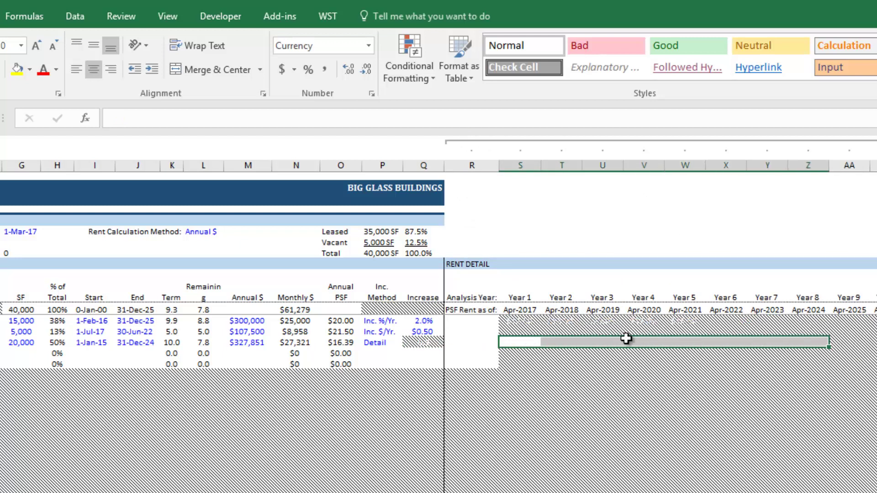
left_click(517, 341)
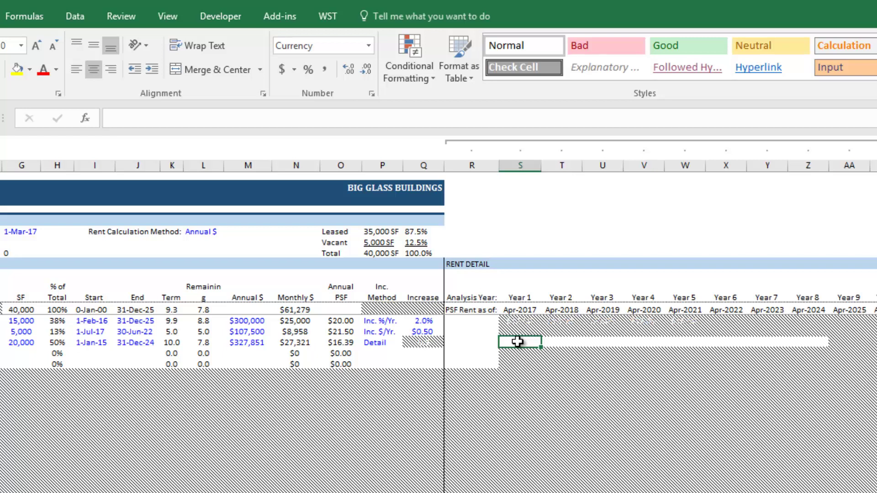
Step: Check the rent detail's PSF rent dates for Years 1 to 4 and suite 300's annual PSF rent
left_click_drag(517, 342, 793, 339)
left_click(532, 341)
left_click(460, 312)
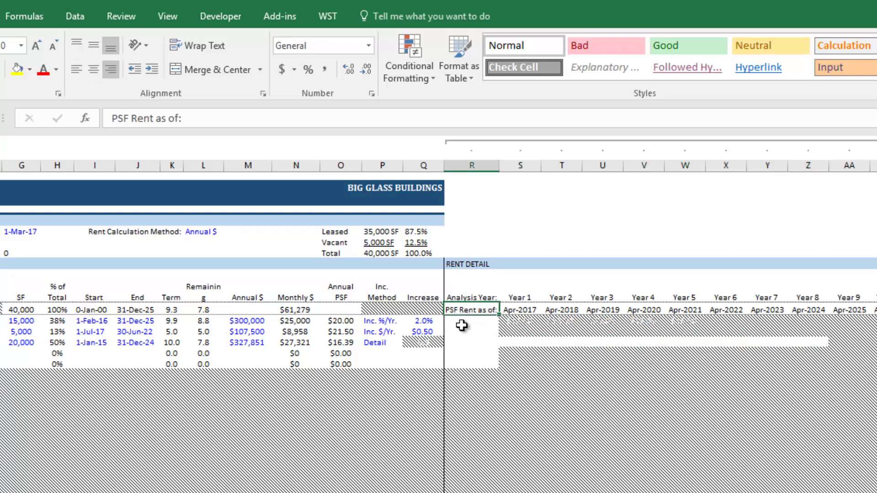
left_click(523, 311)
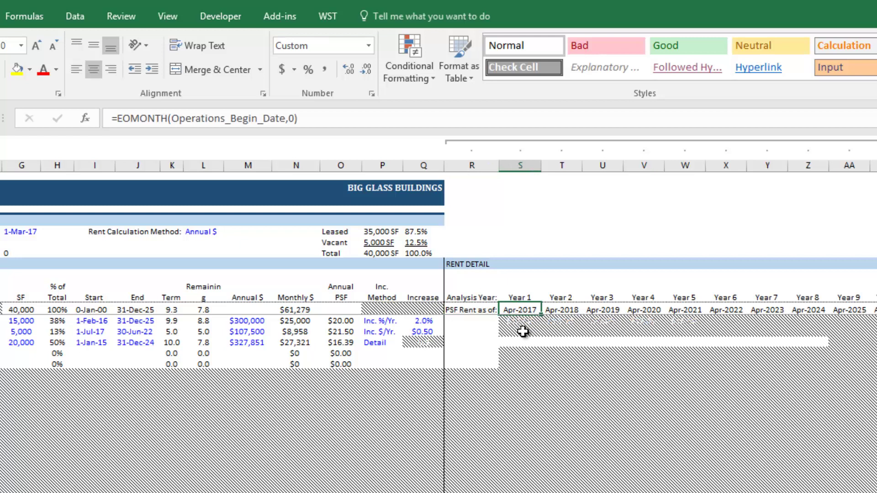
left_click(568, 309)
left_click(607, 311)
left_click(634, 310)
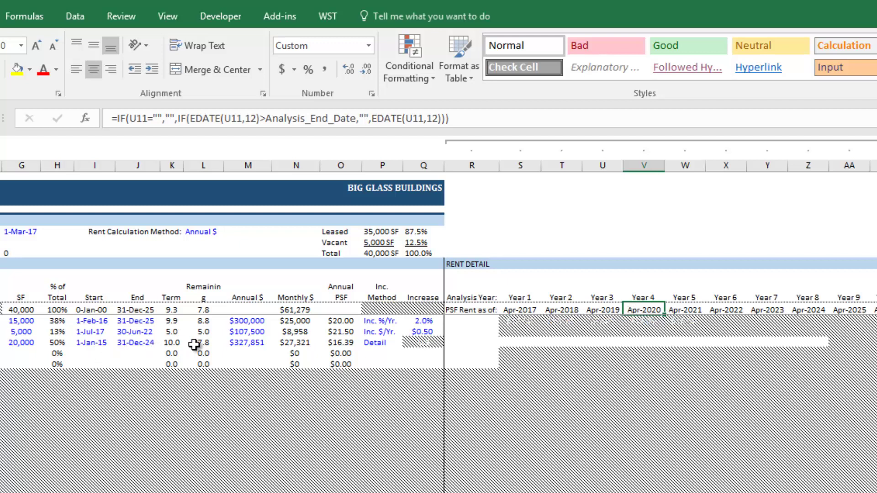
left_click(337, 343)
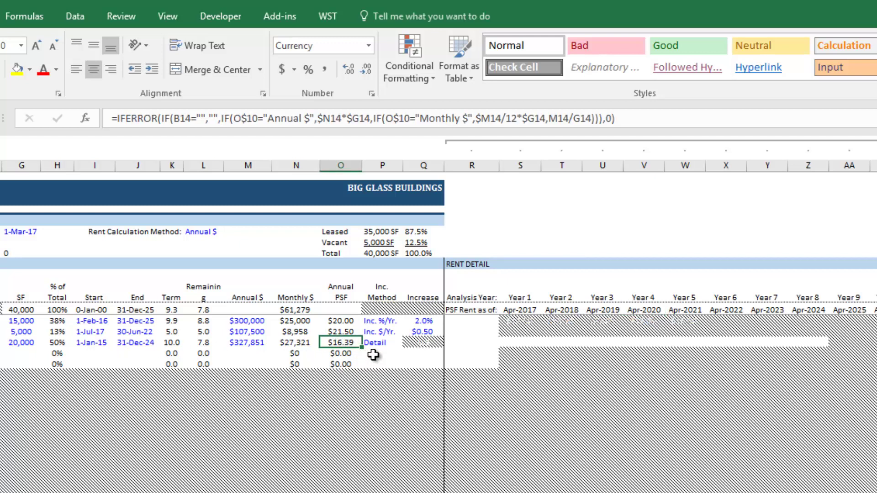
left_click(513, 346)
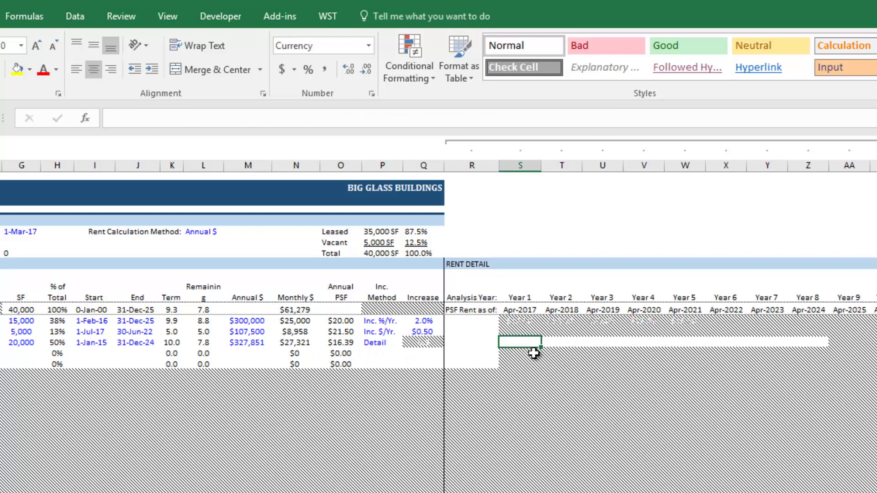
type("=")
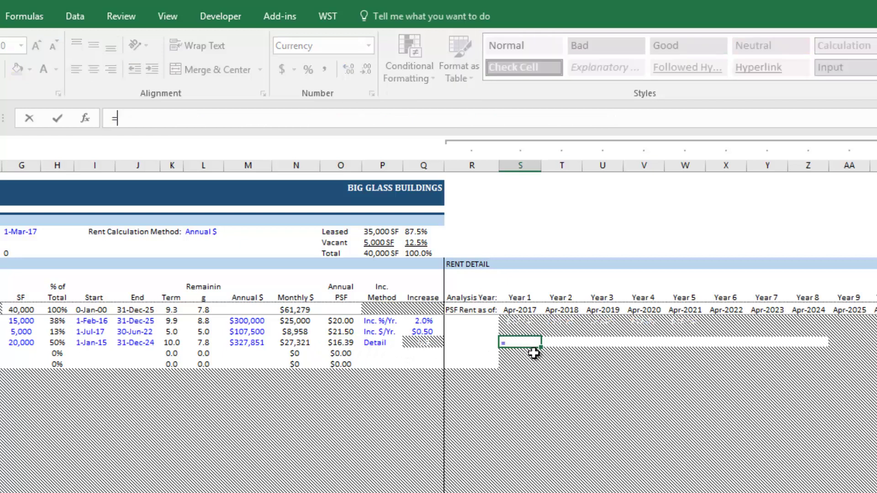
key("Escape")
key("Right")
key("Right")
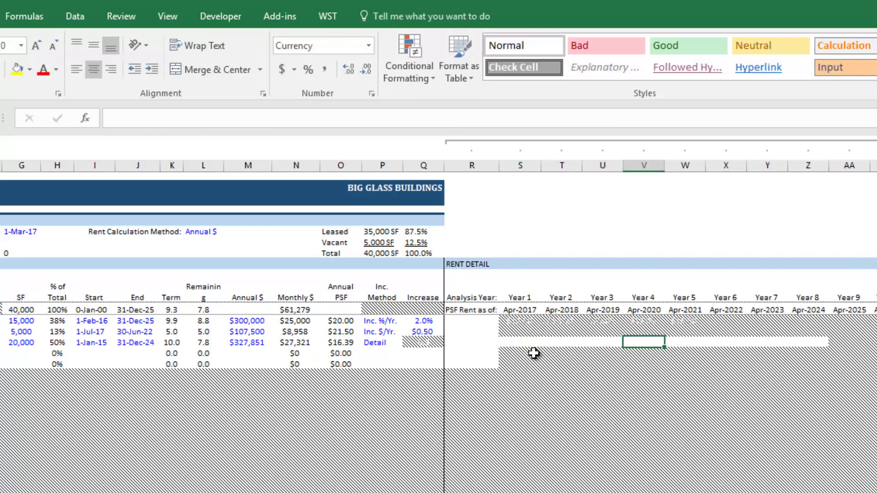
key("Up")
key("Right")
key("Down")
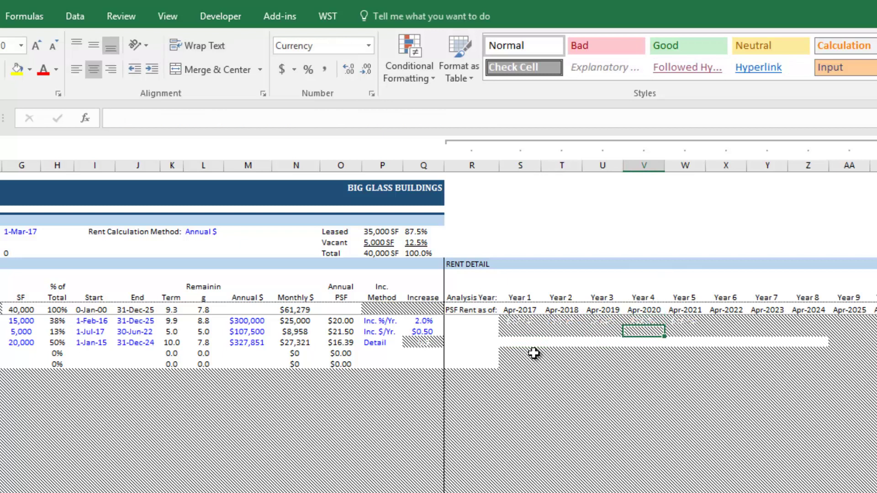
key("Left")
key("Left")
key("Left")
key("Left")
key("Right")
Step: Set suite 300's Year 1 detail rent to =$O$14, an absolute reference to its annual PSF rent
type("=")
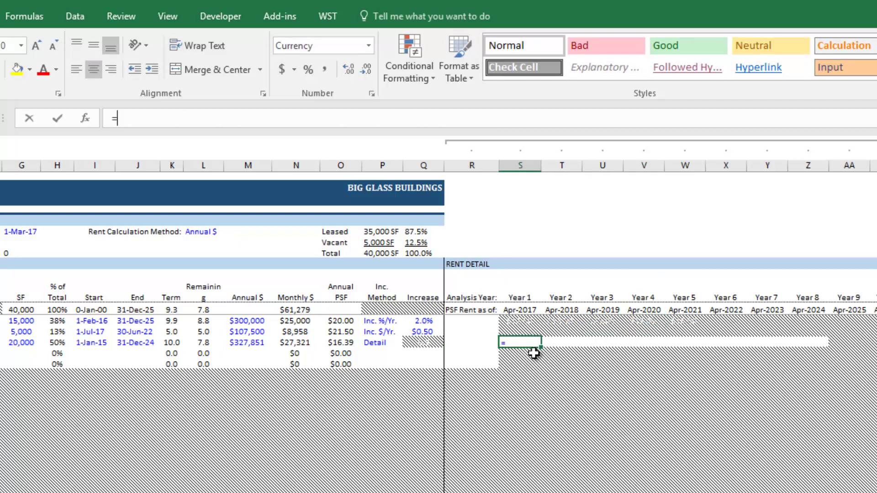
key("Left")
key("Left")
key("Left")
key("Left")
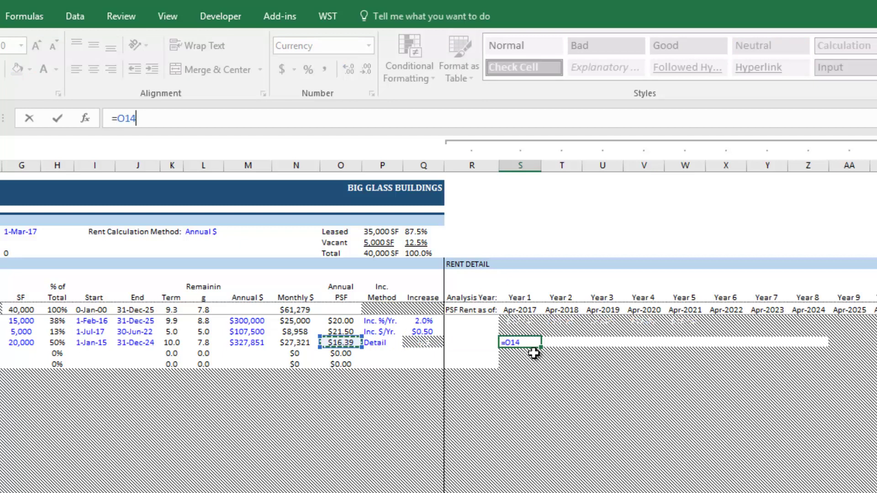
key("F4")
key("ctrl+Return")
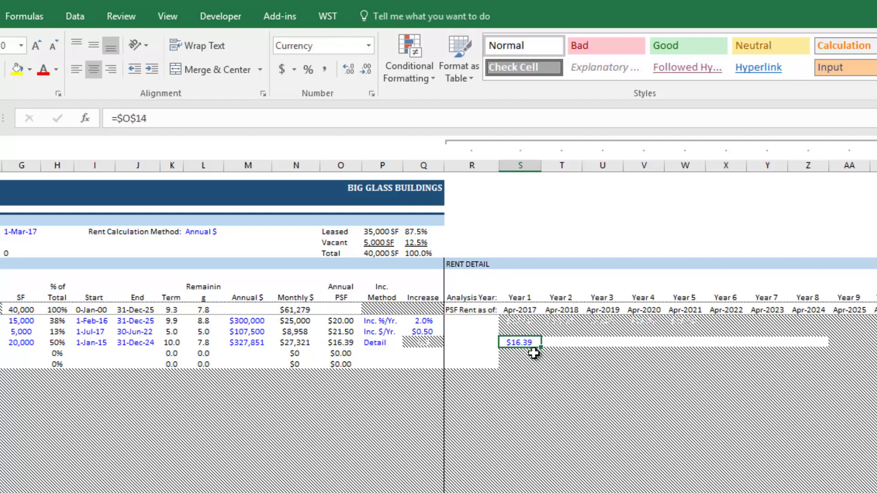
Step: Copy suite 300's Year 1 rent formula into its Year 2 and Year 3 rent cells
key("ctrl+c")
key("Right")
key("shift+Right")
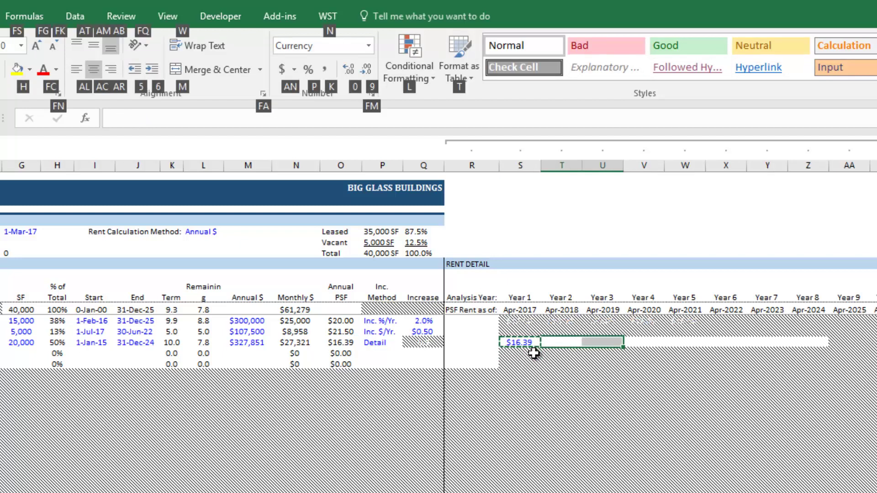
key("ctrl+v")
key("shift+Left")
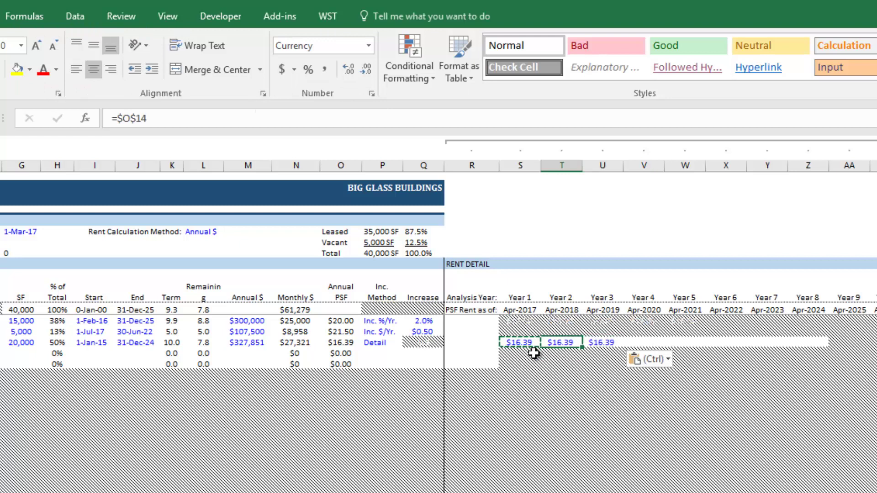
key("Right")
key("Left")
key("Left")
key("Right")
key("Right")
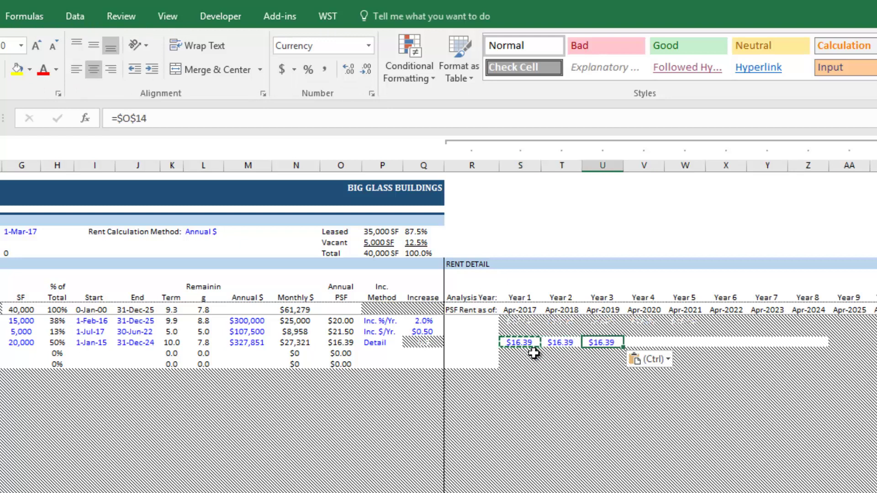
key("Up")
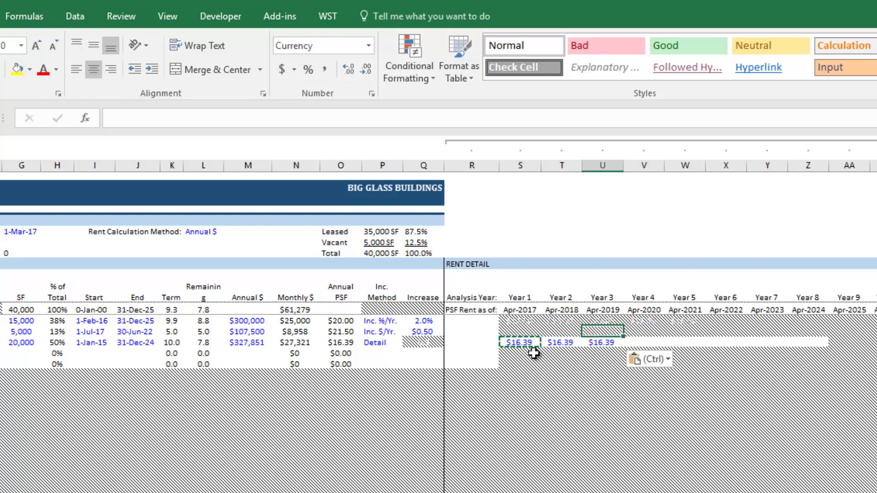
key("Down")
key("Right")
key("Escape")
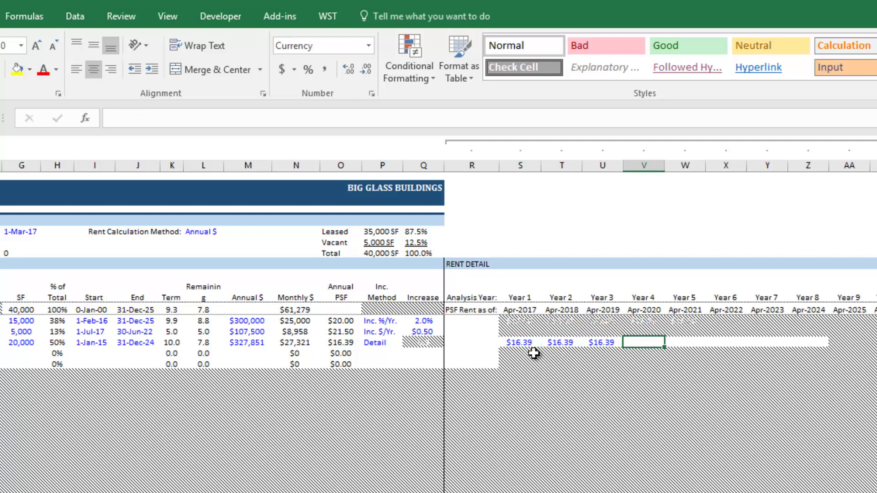
Step: Set suite 300's Year 4 rent to the Year 3 rent increased by 7.5% with =U14*1.075
type("=")
key("Left")
type("*")
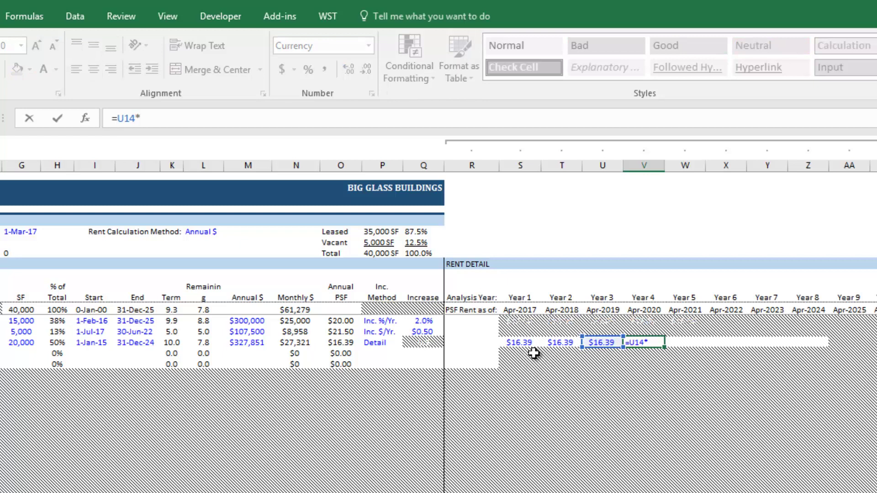
type("1.075")
key("ctrl+Return")
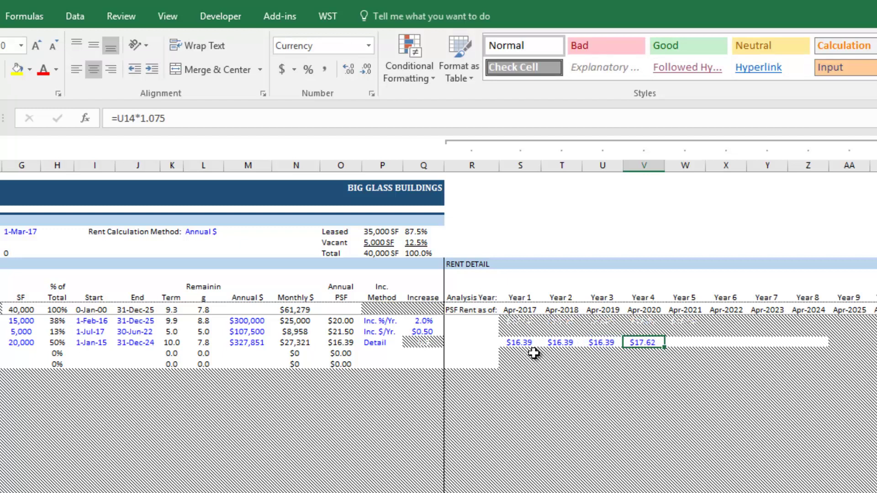
Step: Copy suite 300's Year 4 rent and paste it as values into its Year 5 to Year 8 cells
key("ctrl+c")
key("Right")
key("shift+Right")
key("shift+Right")
key("shift+Right")
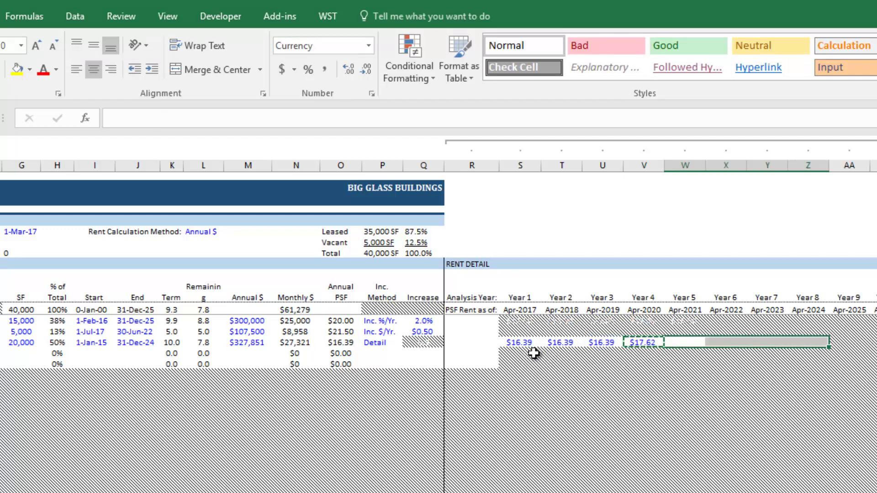
key("alt+h")
key("v")
key("v")
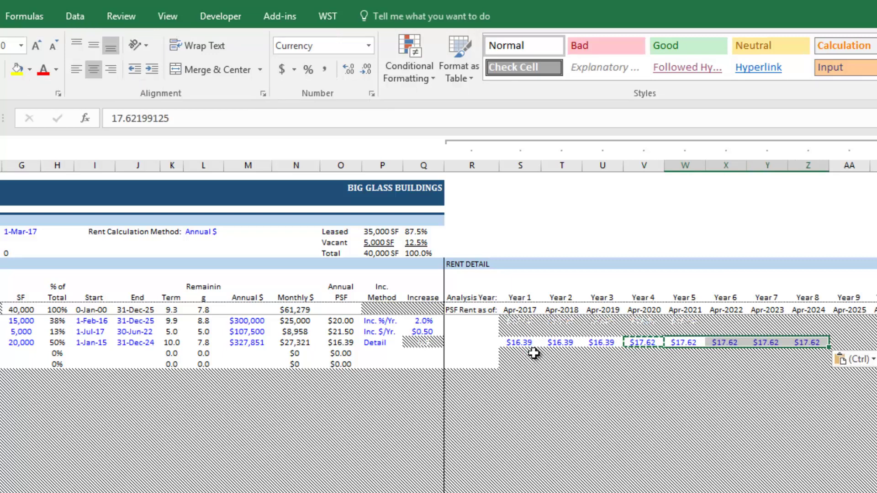
key("Left")
key("Escape")
Step: Review suite 300's rent entries across Years 1 to 8
key("Right")
key("Right")
key("Right")
key("Right")
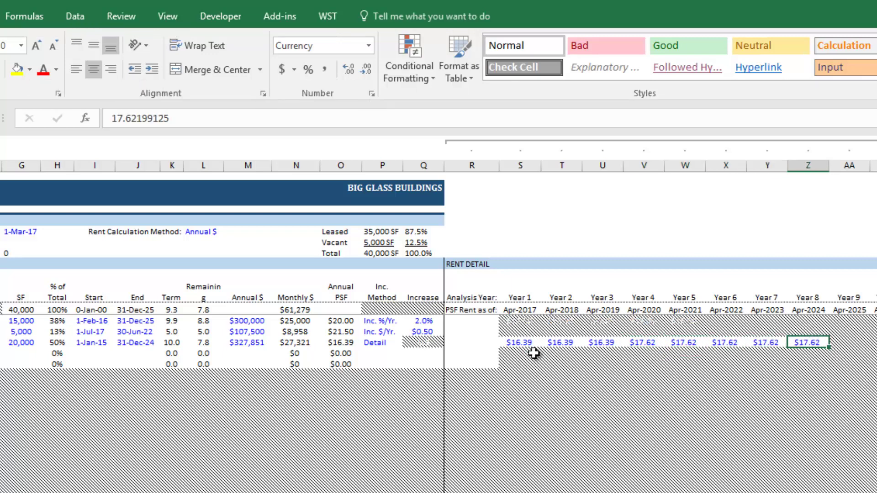
key("shift+Left")
key("shift+Left")
key("shift+Left")
key("shift+Left")
key("shift+Left")
key("shift+Left")
key("shift+Left")
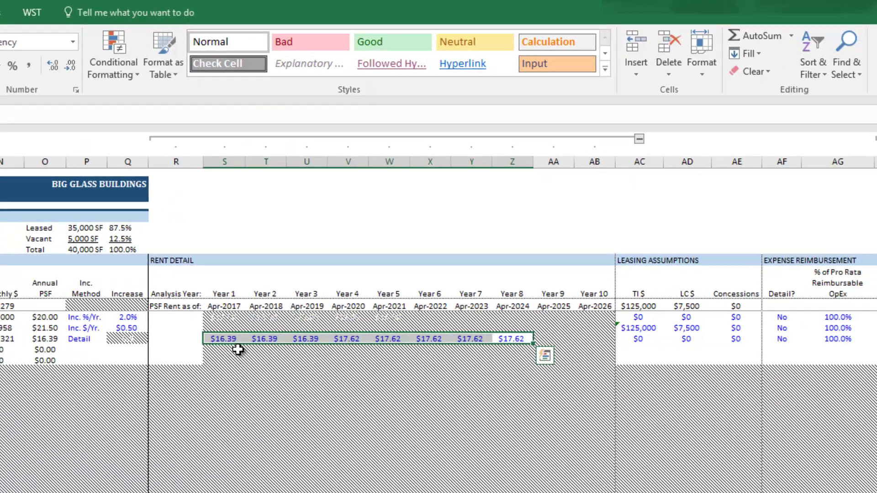
key("shift+BackSpace")
key("Left")
key("Left")
key("Left")
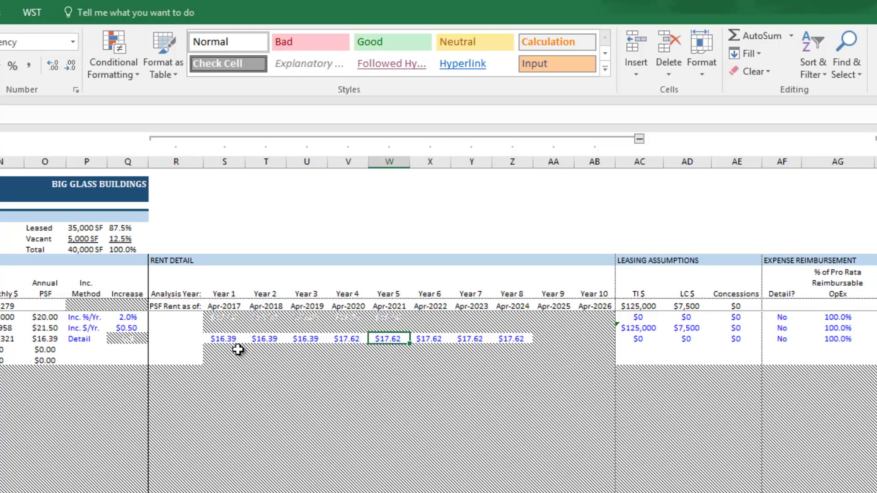
Step: Examine suite 300's leasing assumptions for TI, LC and concessions
key("Right")
key("Right")
key("Right")
key("Right")
key("Right")
key("Right")
key("Right")
key("Right")
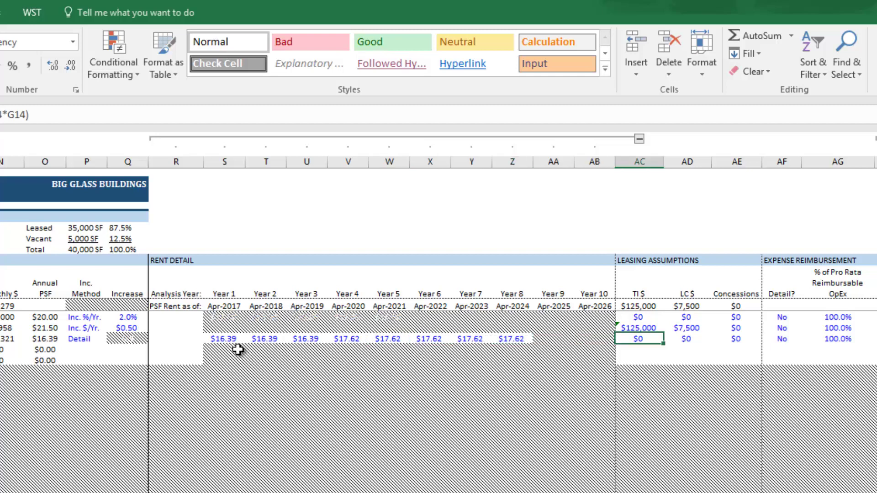
key("Left")
key("Left")
key("Right")
key("Right")
key("Right")
key("Right")
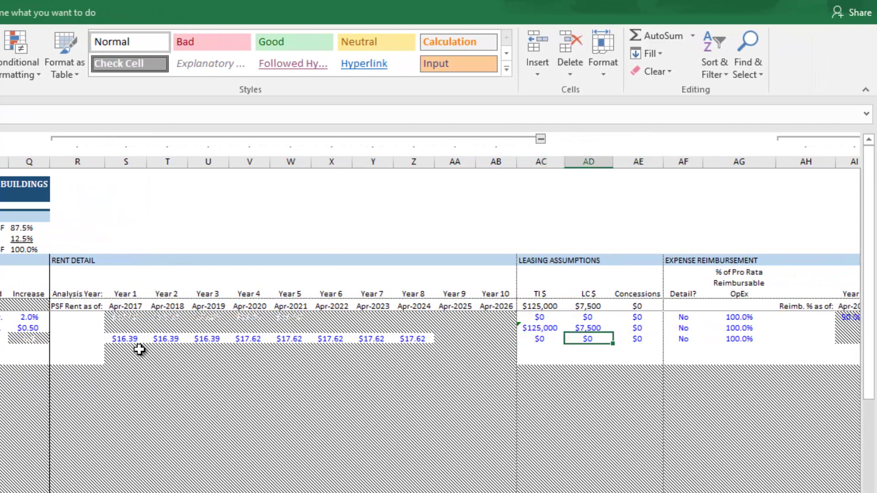
key("Left")
key("Right")
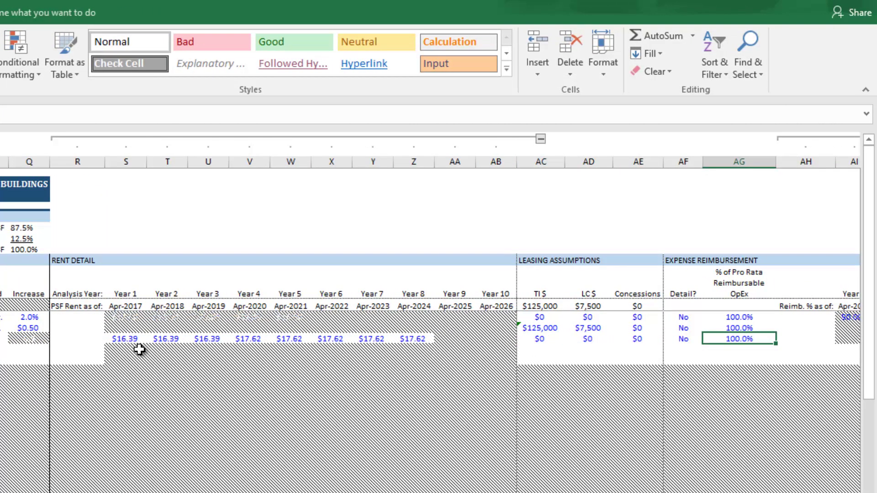
Step: Examine suite 300's expense reimbursement detail option, pro rata percentage and yearly reimbursement cells
key("Left")
key("Right")
key("Left")
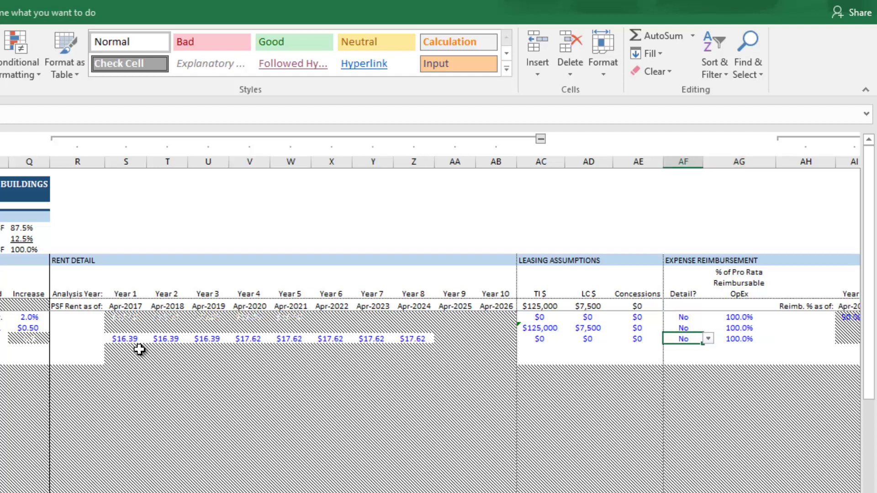
key("Right")
key("Left")
key("Right")
key("Right")
key("Right")
key("Right")
key("Right")
key("Right")
key("Right")
key("Right")
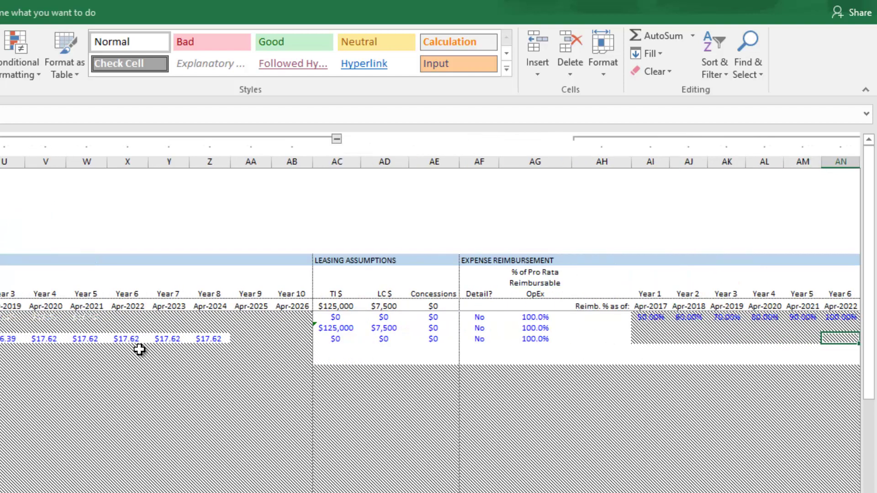
key("Left")
key("Left")
key("Left")
key("Left")
key("Left")
key("Left")
key("Left")
key("Left")
key("Left")
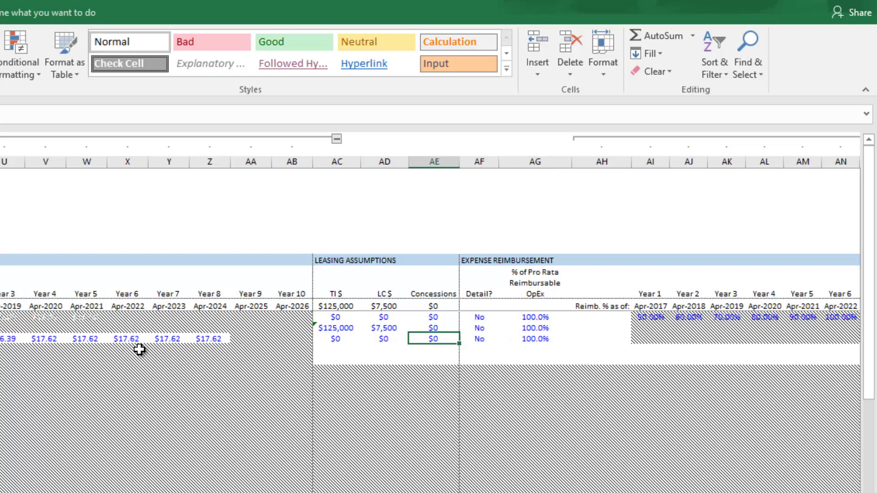
Step: Set suite 300's expense reimbursement Detail option to Yes
key("Right")
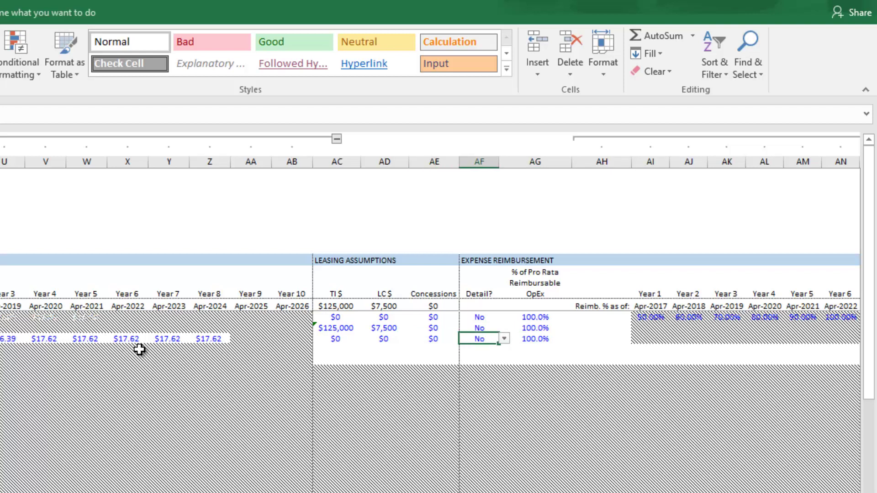
key("alt+Down")
key("Up")
key("Return")
Step: Check which yearly reimbursement percentage cells are open for suite 300
key("Right")
key("Right")
key("Right")
key("Right")
key("Right")
key("Right")
key("Right")
key("Right")
key("Right")
key("Right")
key("Right")
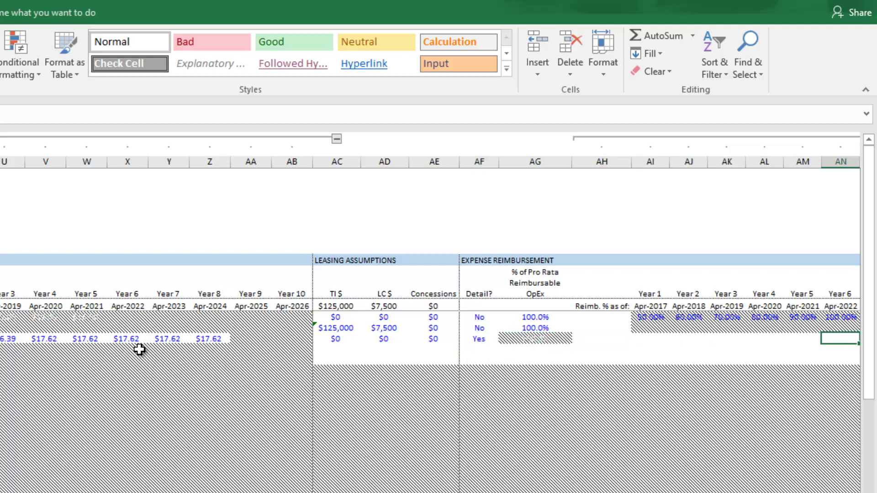
key("Left")
key("Left")
key("Left")
key("Left")
key("Left")
key("Left")
key("Left")
key("Left")
key("Left")
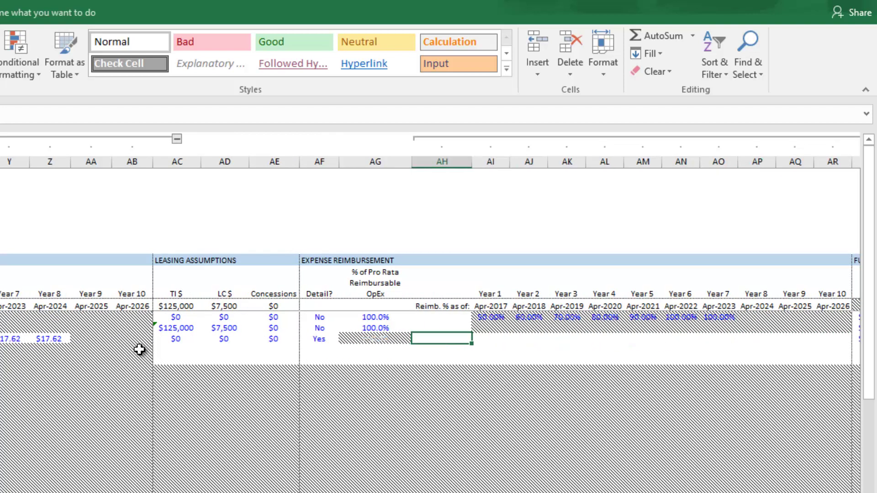
Step: Set suite 300's Year 1 expense reimbursement to 96%
key("Right")
key("Right")
key("Right")
key("Left")
key("Left")
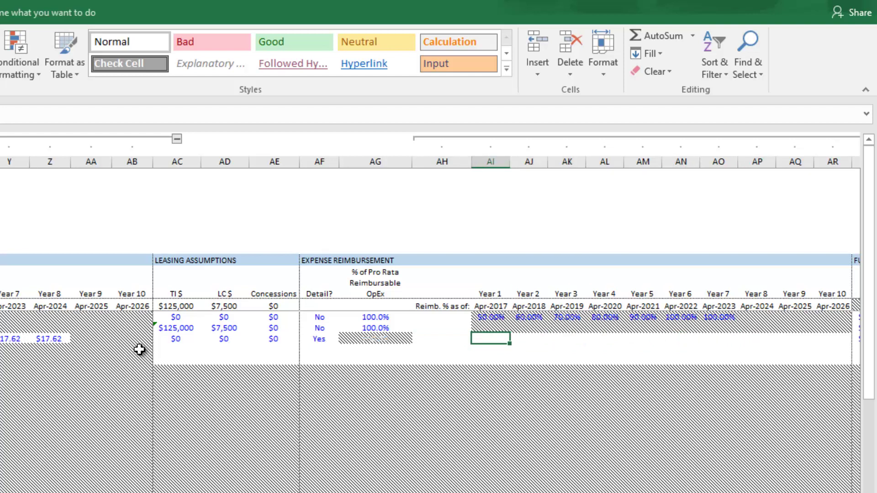
type("96")
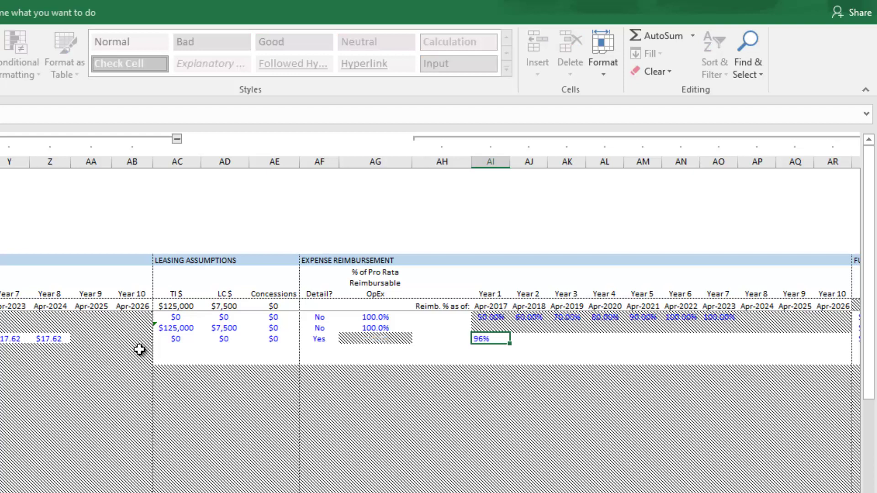
key("Right")
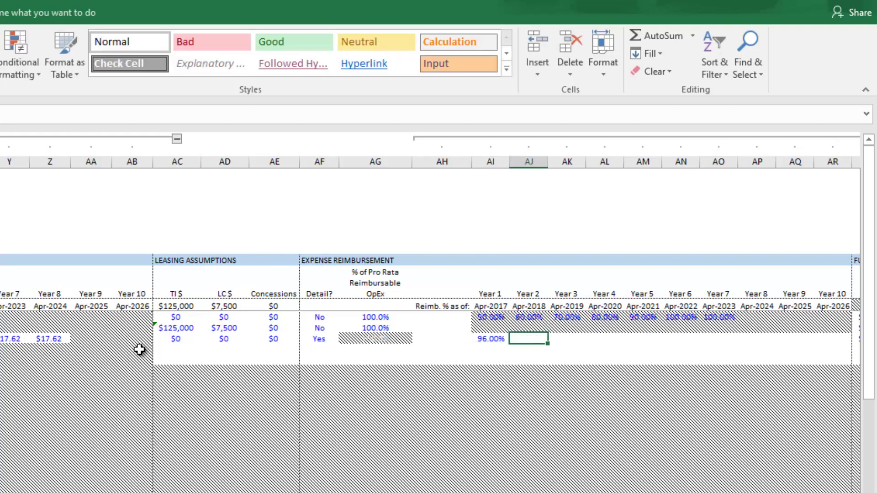
Step: Set suite 300's expense reimbursement to 94% for Year 2, 92% for Year 3 and 90% for Year 4
type("94")
key("Right")
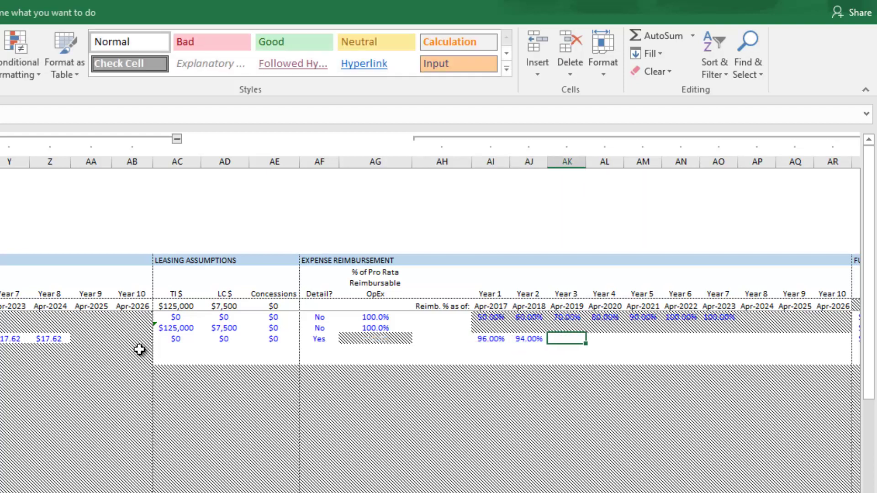
type("92")
key("Right")
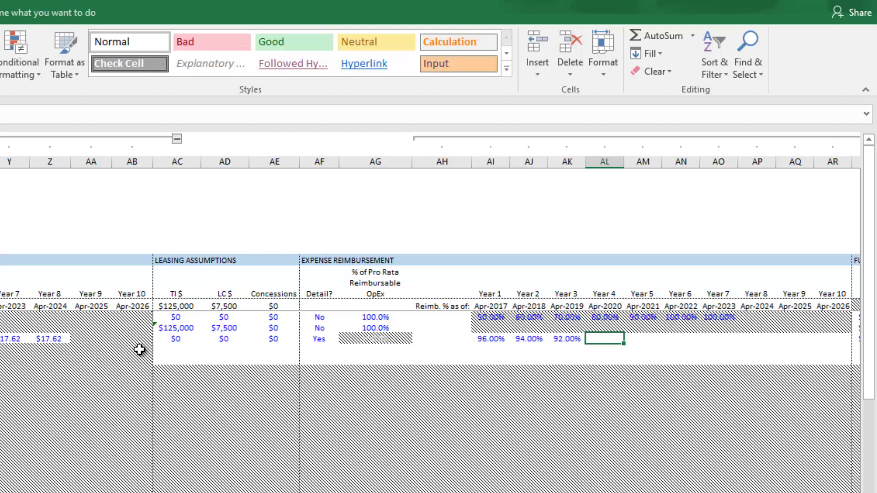
type("90")
key("Right")
Step: Fill suite 300's expense reimbursement for Years 5 through 10 with 90%
key("Right")
key("Right")
key("Right")
key("Right")
key("Right")
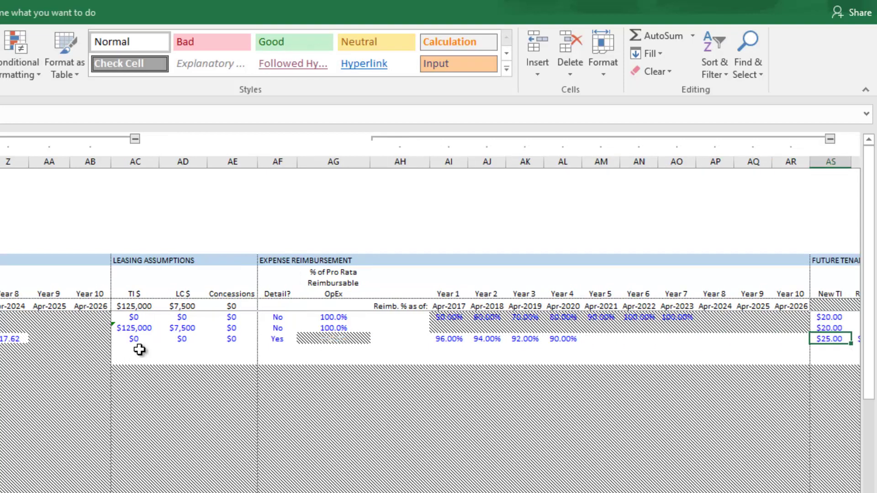
key("Left")
key("Left")
key("Left")
key("Left")
key("Left")
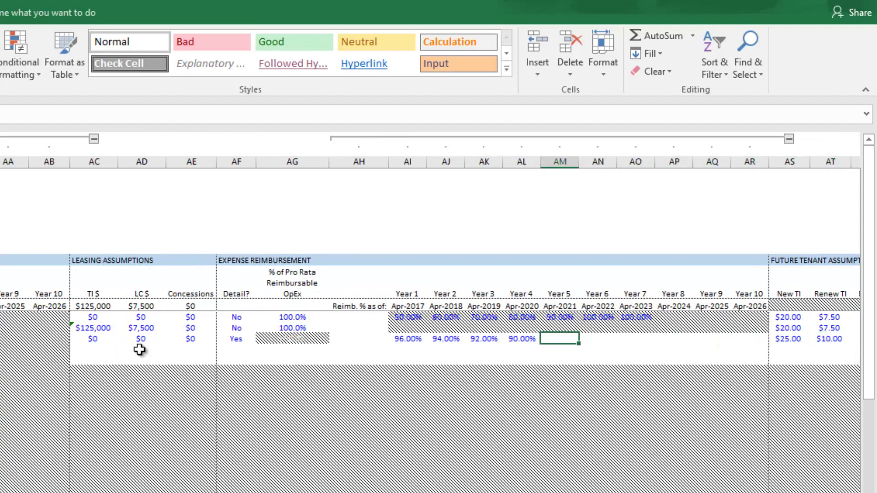
key("shift+Right")
key("shift+Right")
key("shift+Right")
key("shift+Right")
key("shift+Right")
type("90")
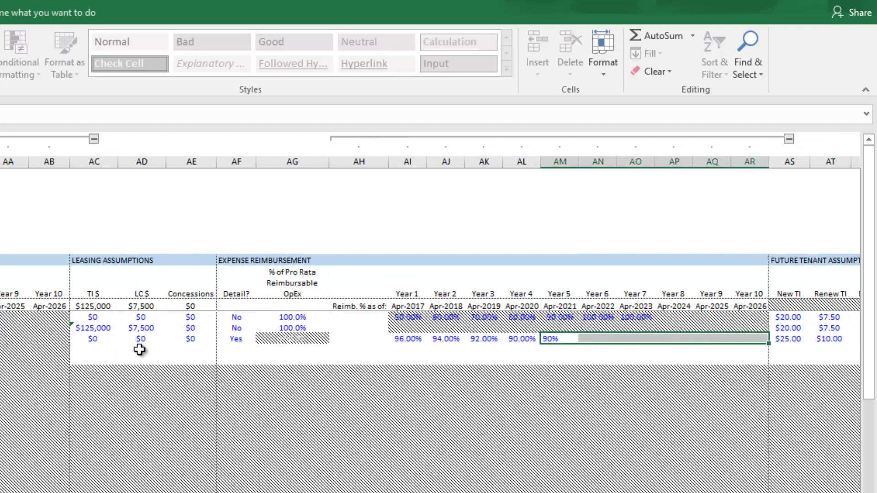
key("ctrl+Return")
key("Right")
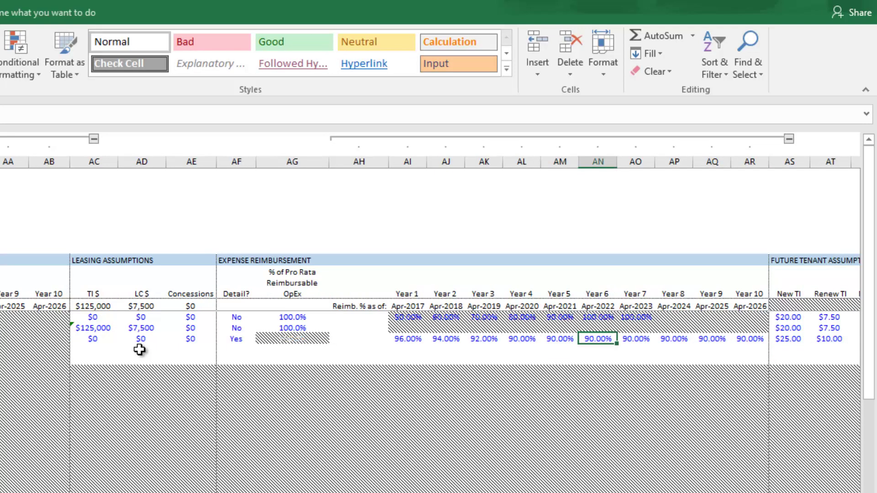
Step: Review suite 300's Year 6 to Year 10 reimbursement percentages against the shaded cells of suite 200
key("Right")
key("Up")
key("Right")
key("Right")
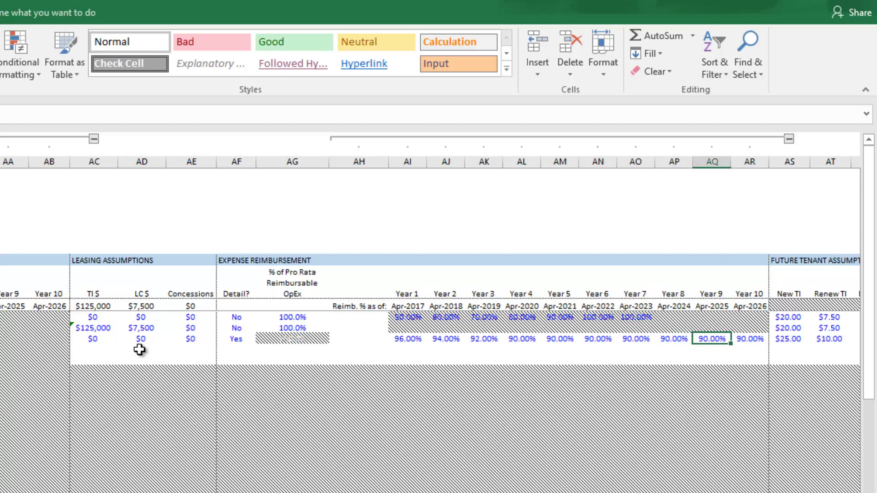
key("Left")
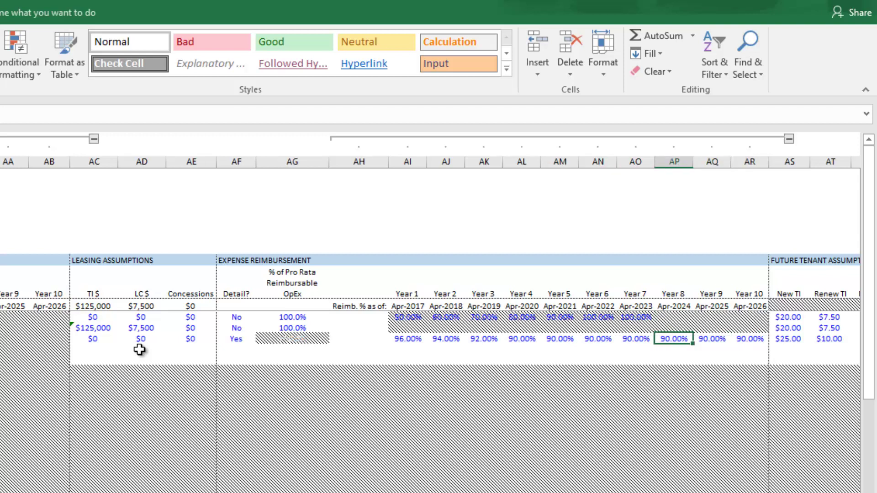
key("Right")
key("Left")
key("Left")
key("Left")
key("Right")
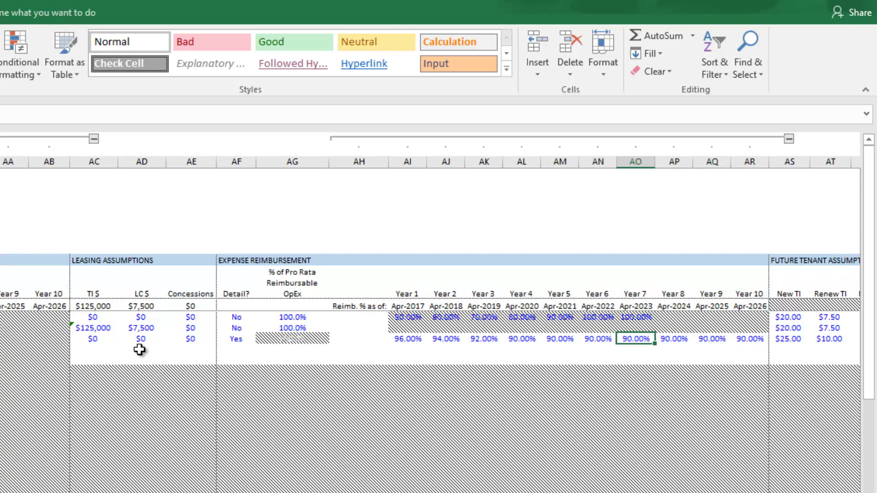
key("Up")
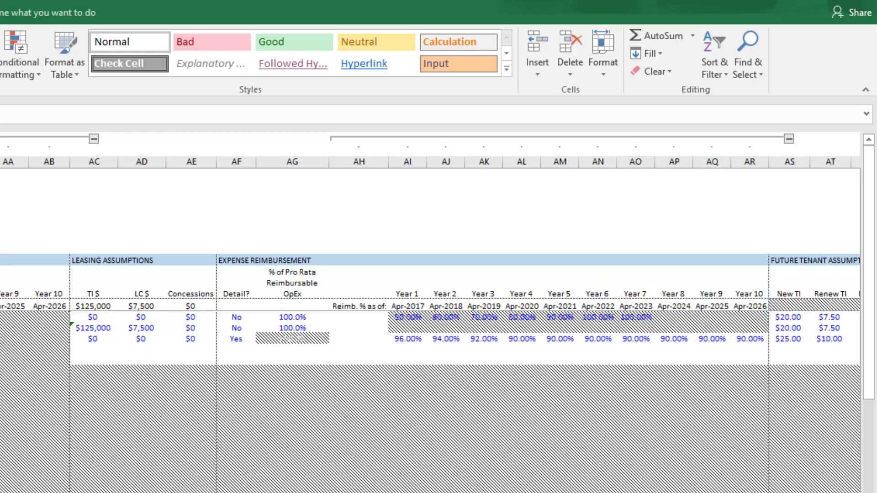
left_click(675, 328)
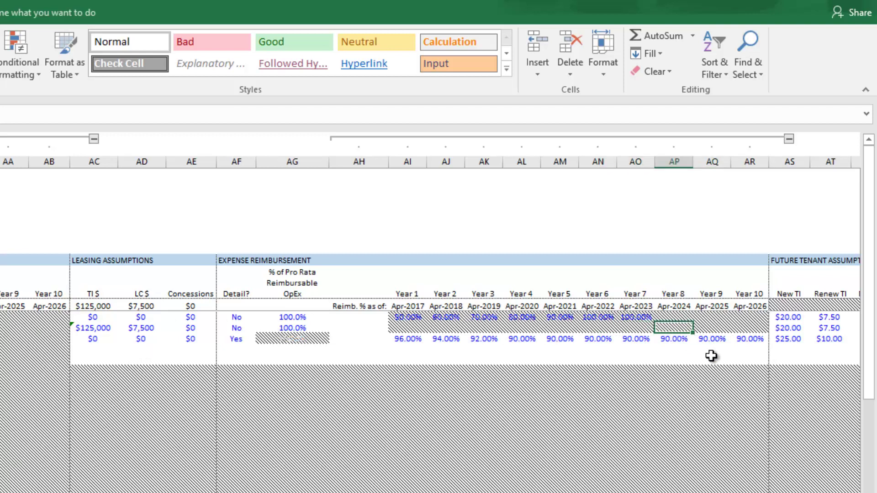
left_click(724, 339)
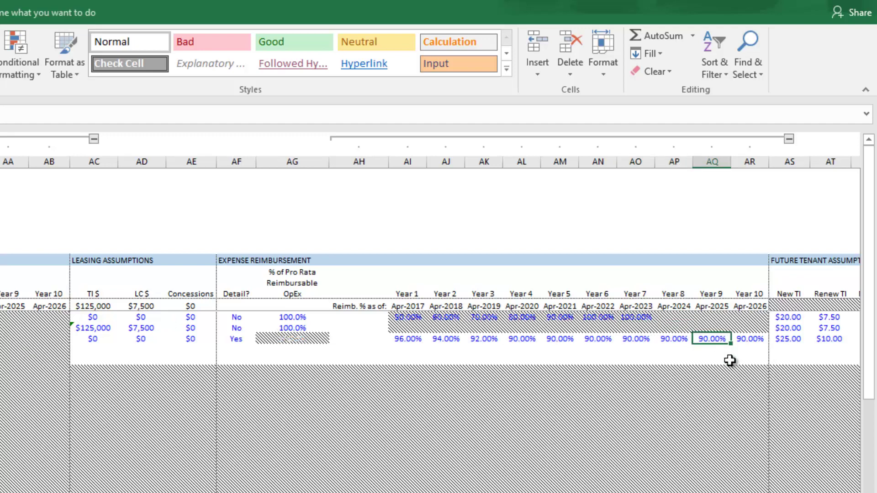
Step: Copy suite 200's future tenant assumptions, from New TI through Downtime, into suite 300's row
key("Right")
key("Right")
key("Right")
key("Right")
key("Right")
key("Right")
key("Right")
key("Right")
key("Left")
key("Left")
key("Left")
key("Left")
key("Left")
key("Up")
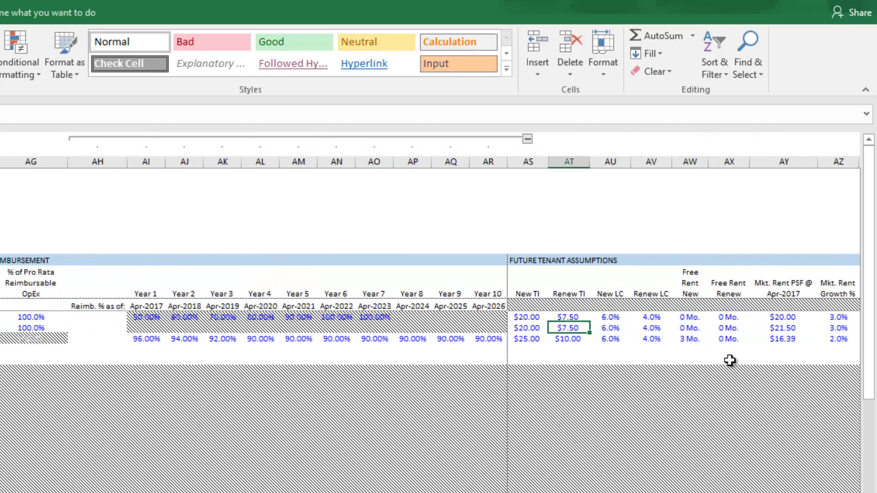
key("Left")
key("ctrl+shift+Right")
key("ctrl+c")
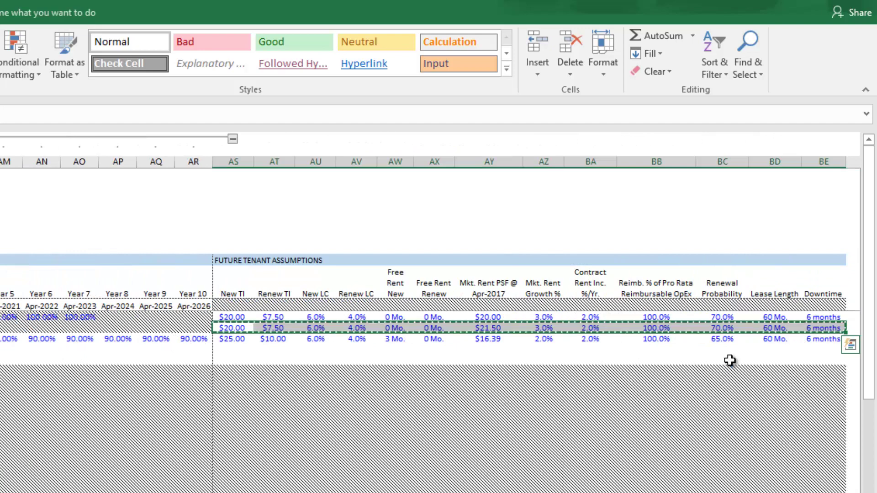
key("Down")
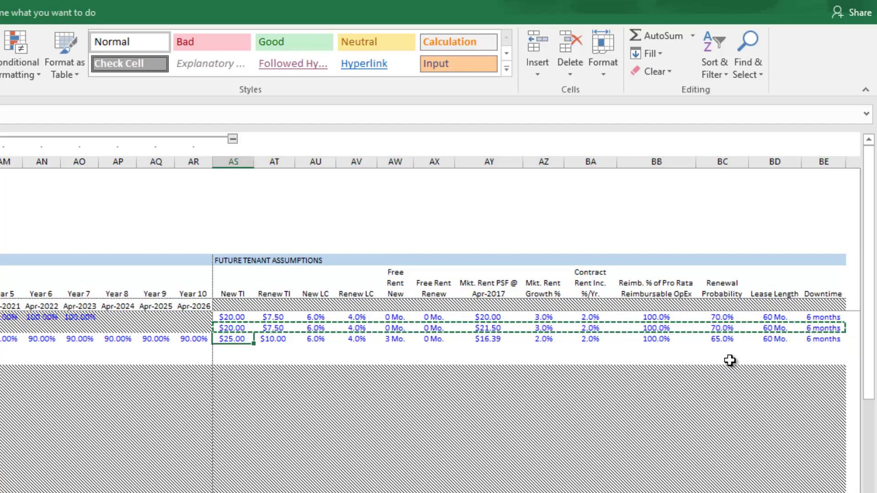
key("ctrl+v")
key("Escape")
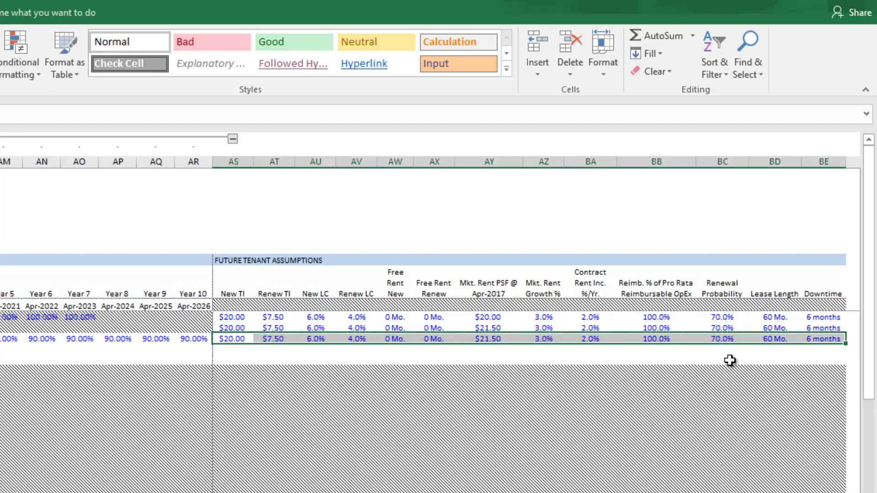
Step: Set suite 300's Apr-2017 market rent per square foot to $19.50
key("shift+BackSpace")
key("Right")
key("Right")
key("Right")
key("Right")
key("Right")
key("Right")
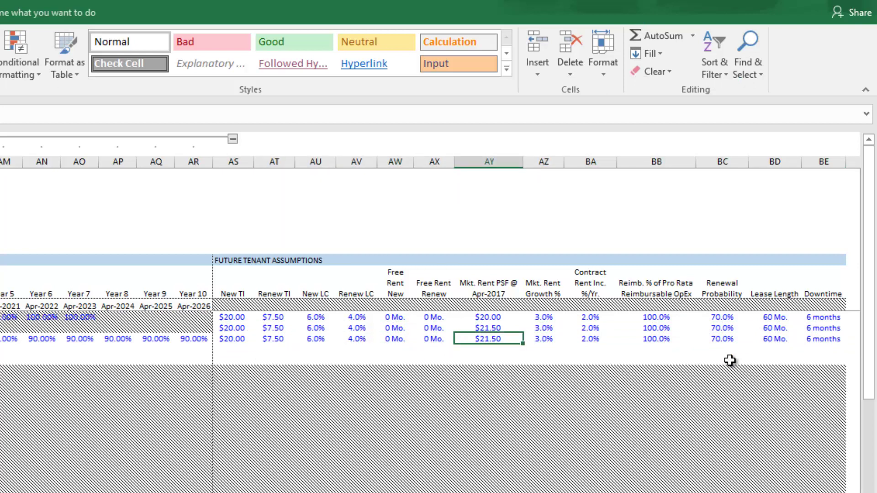
type("19.")
key("ctrl+Return")
Step: Set suite 300's renewal probability to 50%
key("Right")
key("Right")
key("Right")
key("Right")
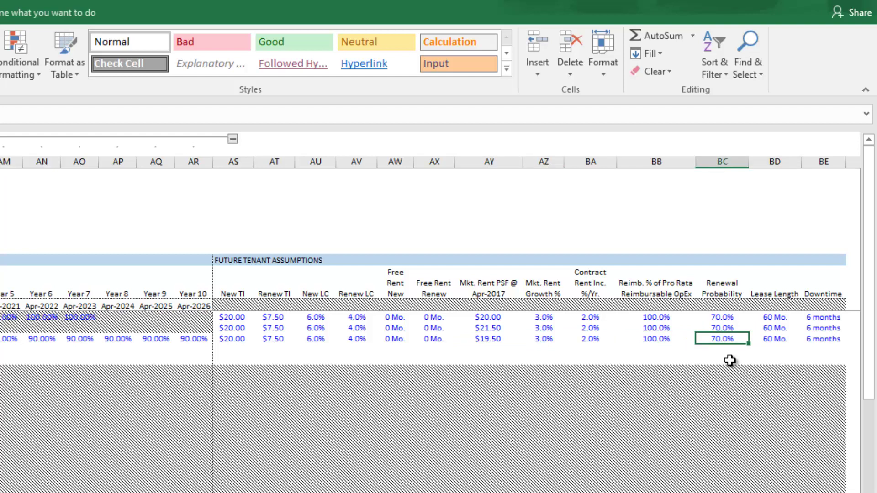
type("50")
key("ctrl+Return")
key("Up")
key("Down")
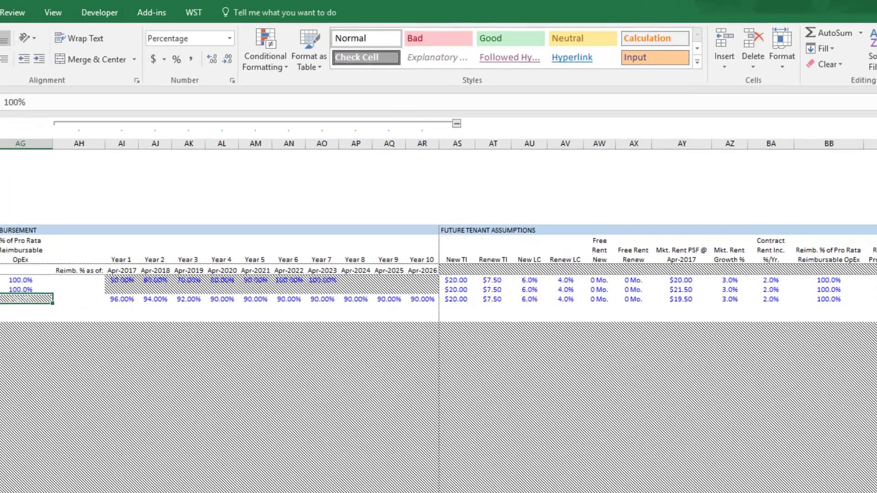
Step: Select the empty Suite cell of tenant 4 in the rent roll
key("Home")
key("Right")
key("Right")
key("Down")
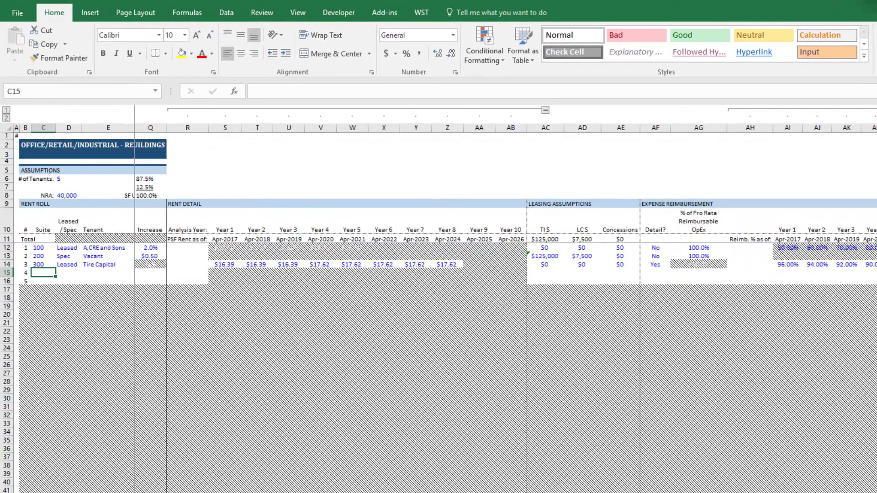
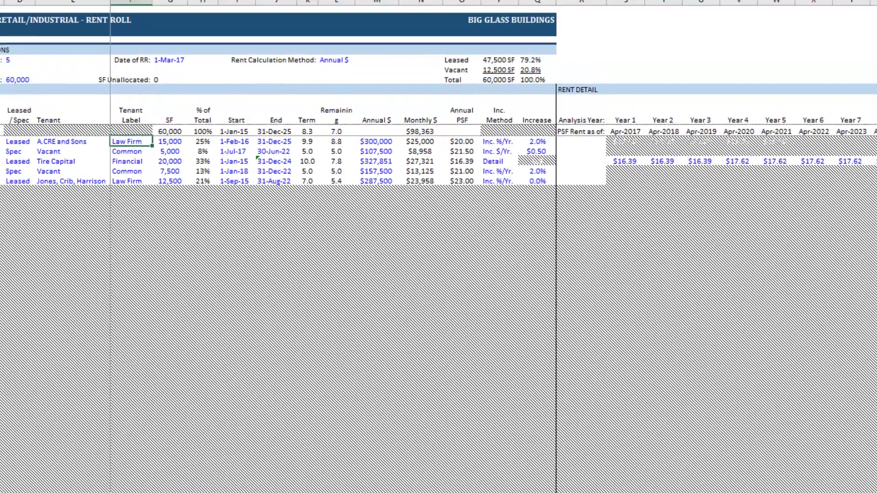
Step: Open the Office/Retail/Industrial Calculations sheet and collapse all its column groups
left_click(711, 488)
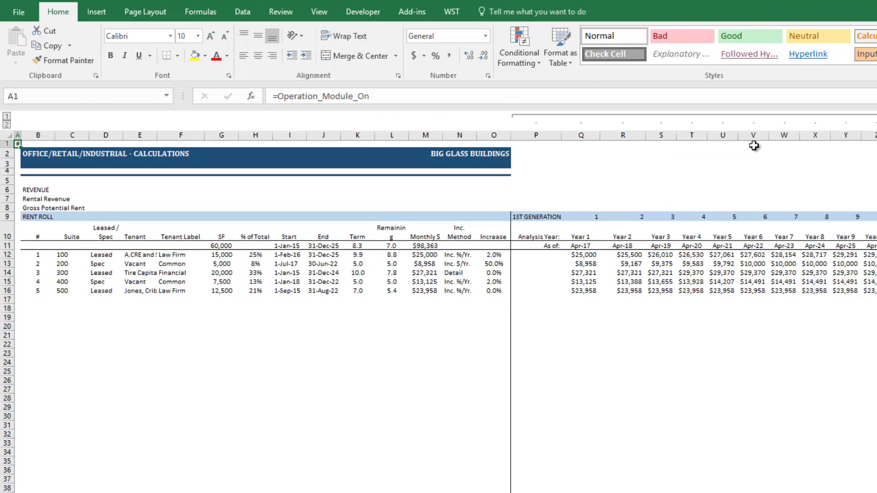
left_click(7, 117)
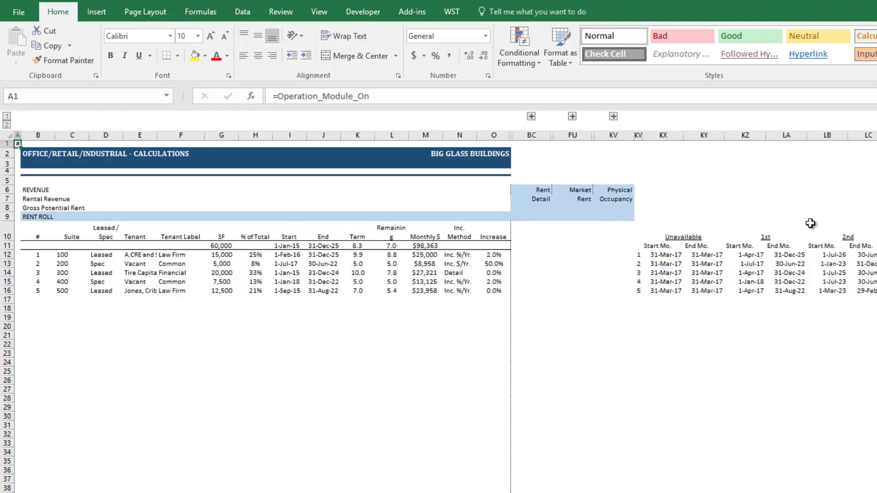
Step: Examine the Rent Detail, Market Rent and Physical Occupancy section headings on the calculations sheet
left_click(503, 261)
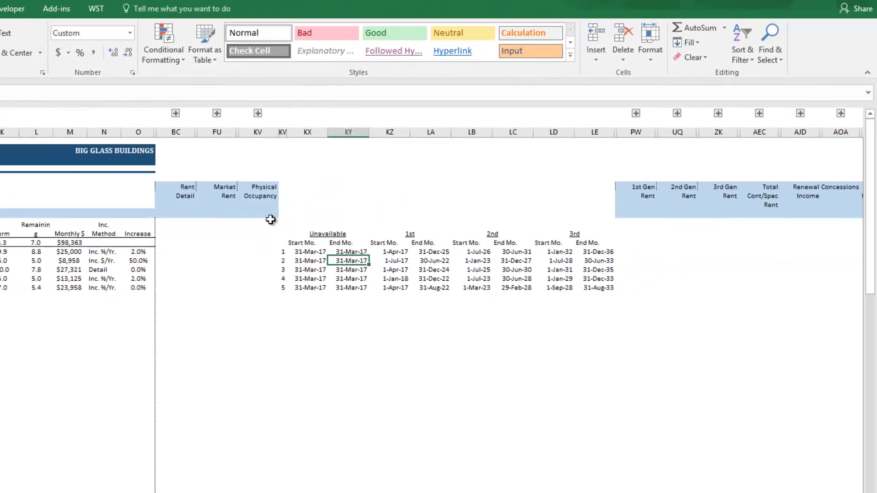
left_click_drag(336, 189, 337, 199)
left_click_drag(211, 189, 258, 201)
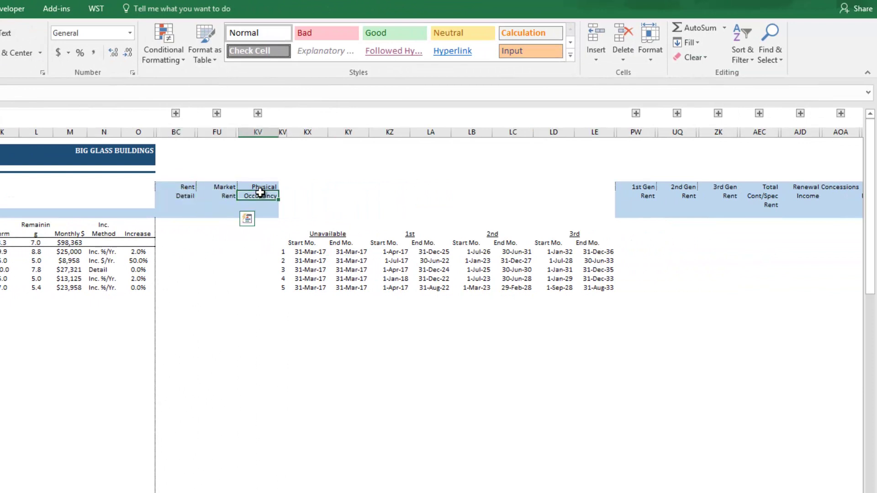
key("Right")
key("Right")
key("Right")
key("Right")
key("Right")
key("Right")
key("Right")
key("Right")
key("Right")
key("Right")
key("Right")
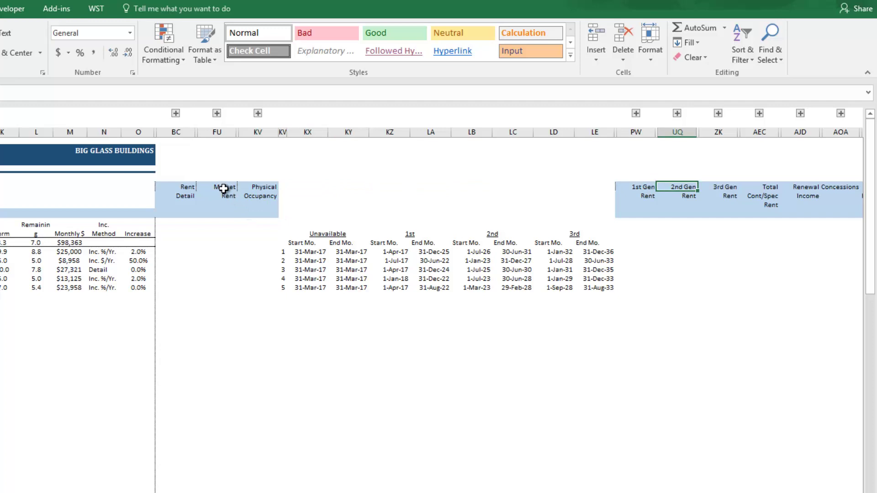
left_click_drag(221, 189, 227, 196)
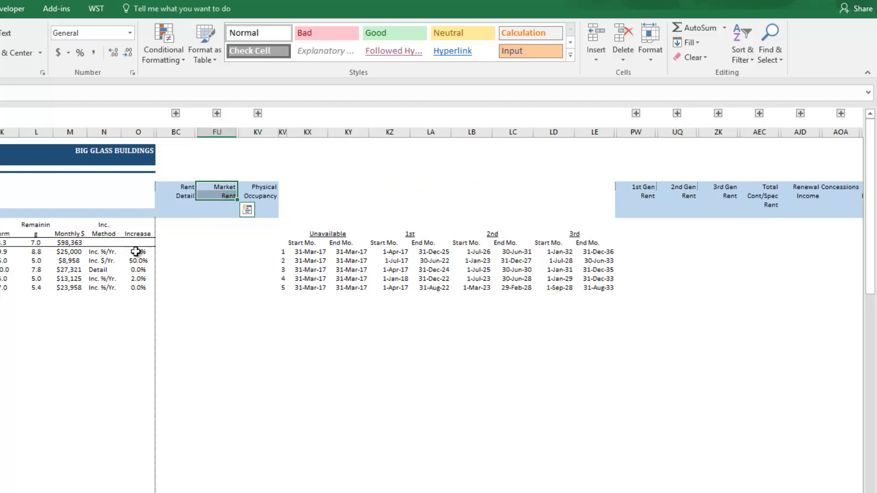
left_click(2, 255)
left_click_drag(187, 187, 185, 201)
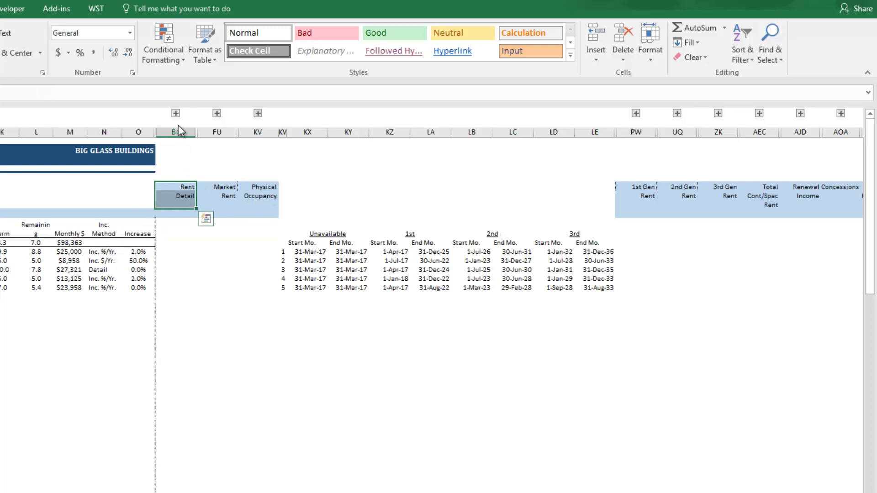
Step: Expand the Rent Detail column group and look over the tenant assumptions inside it
left_click(176, 113)
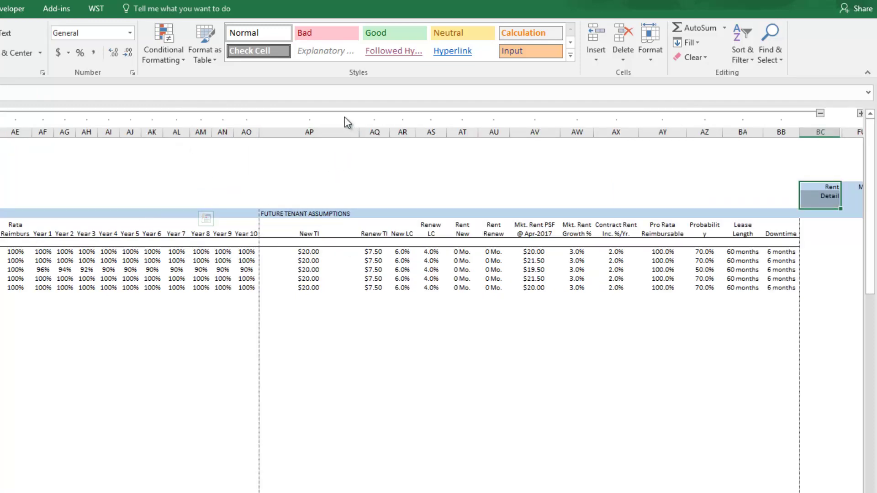
scroll(320, 173, "right", 10)
left_click(262, 240)
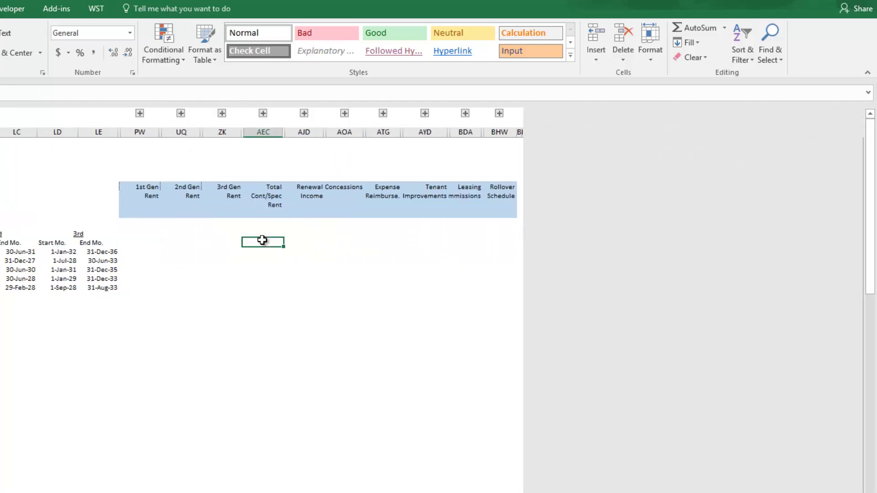
Step: Look over the lease generation start and end months and the collapsed sections through Rollover Schedule
key("Left")
key("Left")
key("Left")
key("Left")
key("Left")
key("Left")
key("Left")
key("Left")
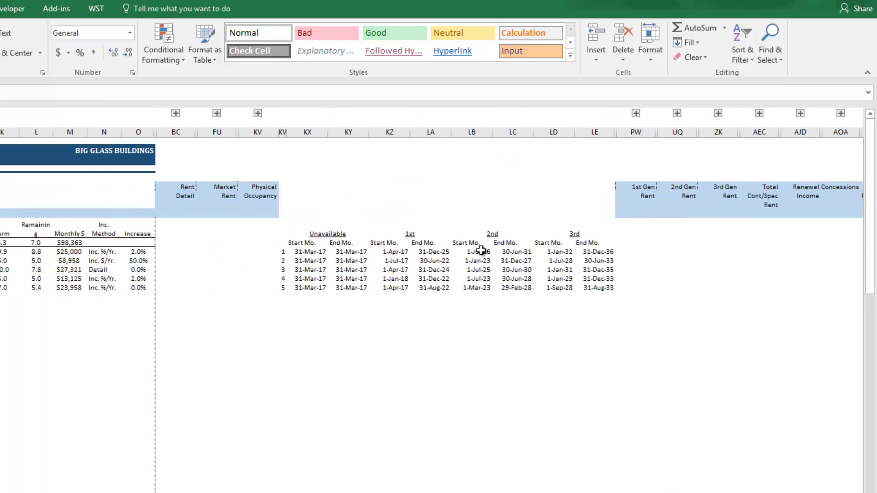
left_click(481, 250)
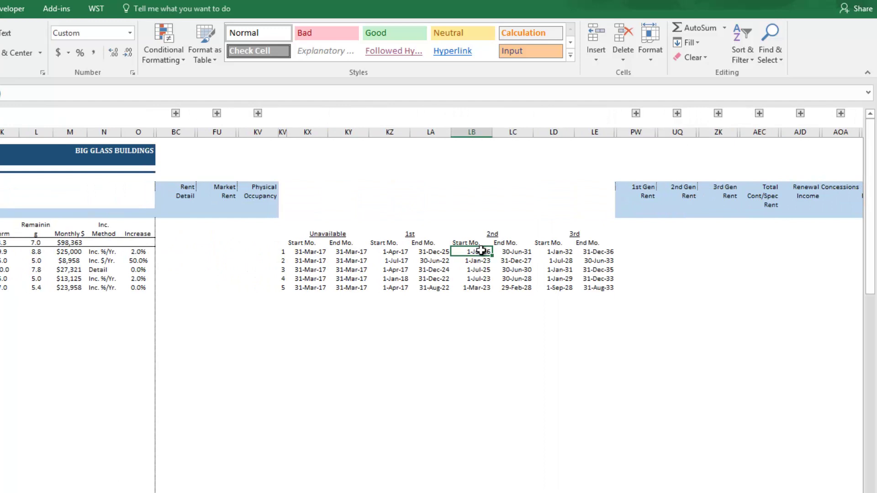
key("Right")
key("Right")
key("Right")
key("Right")
key("Right")
key("Right")
key("Right")
key("Right")
key("Right")
key("Right")
key("Right")
key("Right")
key("Right")
key("Right")
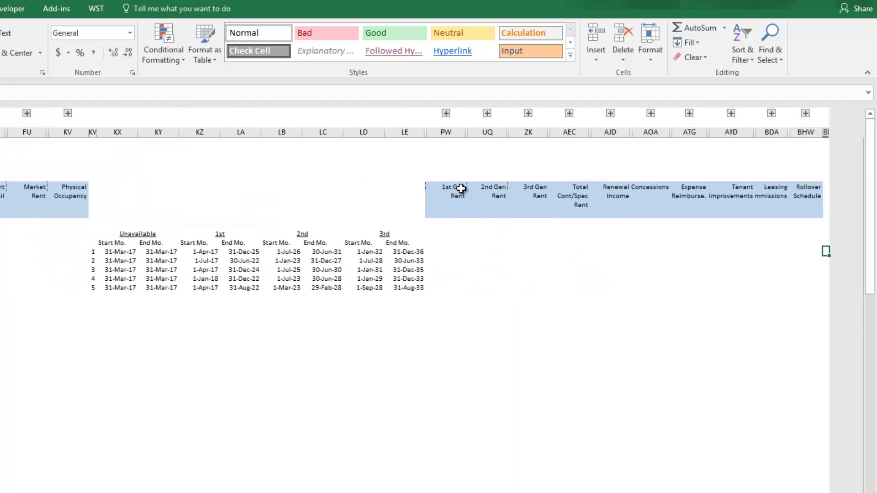
Step: Examine the 1st, 2nd and 3rd Gen Rent and Total Cont/Spec Rent section headings
left_click_drag(461, 188, 575, 205)
left_click(496, 190)
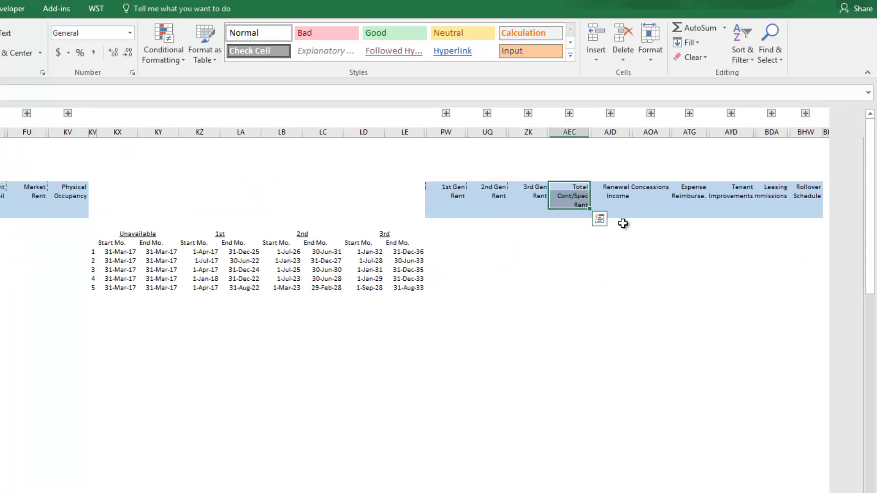
left_click(462, 196)
left_click(482, 189)
left_click(529, 191)
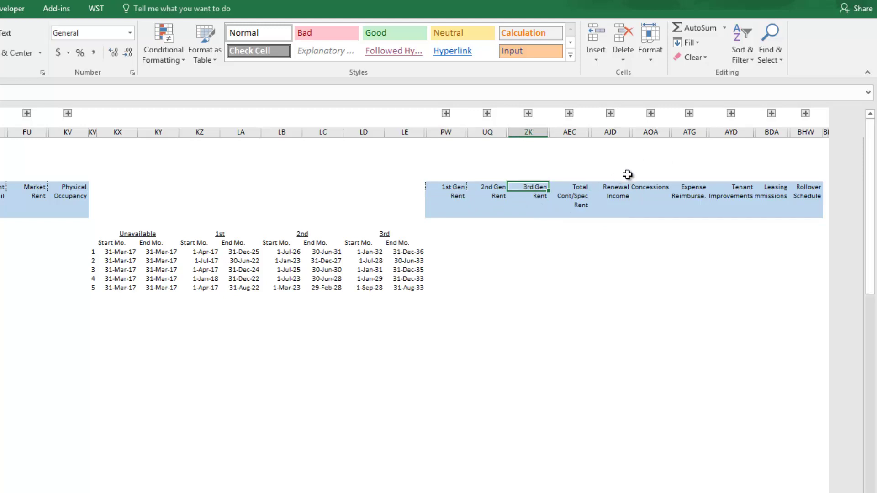
Step: Examine the section headings from Renewal Income through Rollover Schedule, and return to the 1st Gen Rent heading
left_click_drag(610, 196, 611, 206)
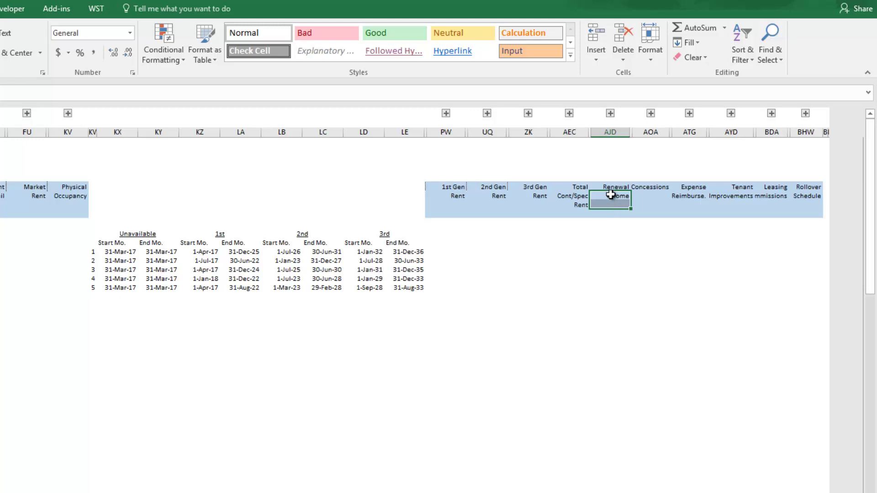
left_click_drag(612, 183, 687, 206)
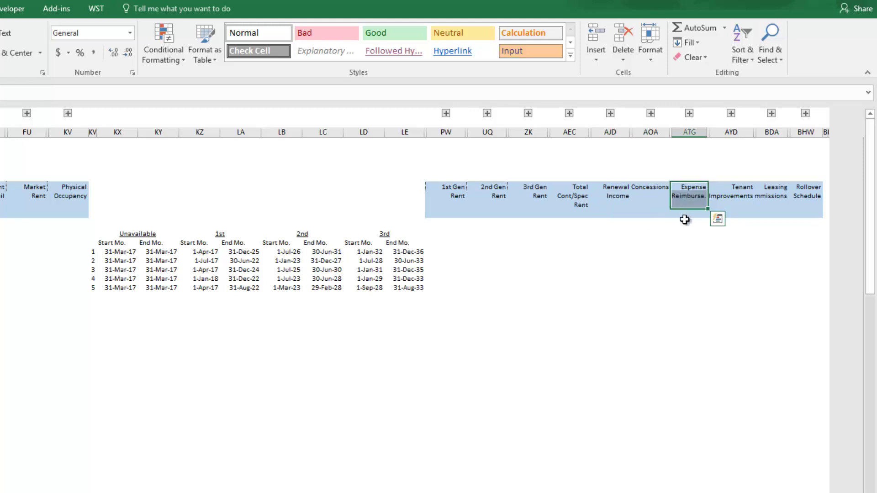
left_click_drag(734, 188, 806, 205)
left_click(617, 196)
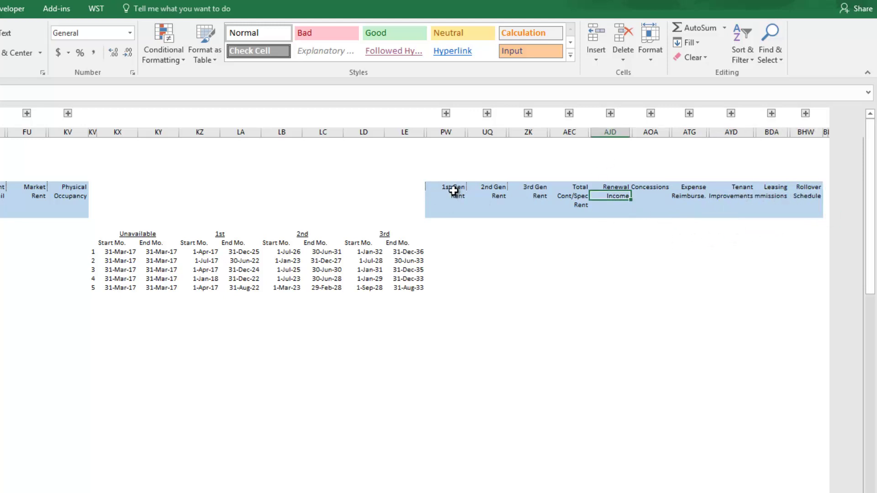
left_click_drag(453, 190, 458, 205)
left_click(458, 204)
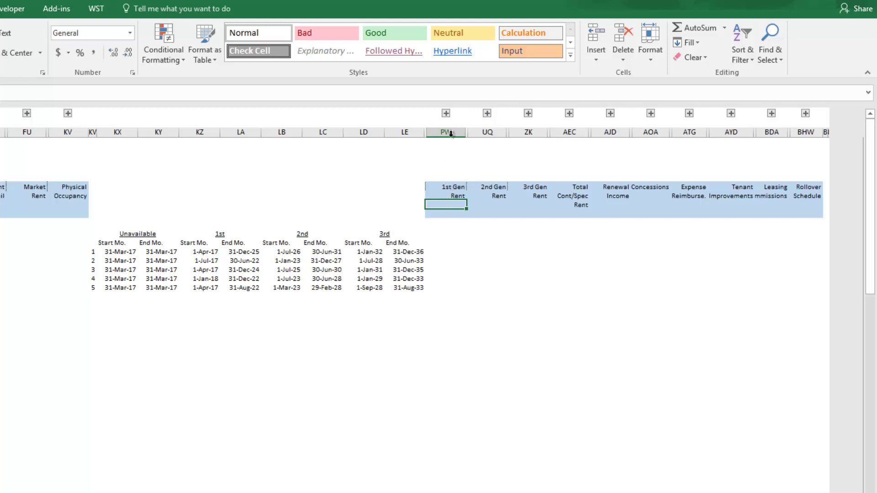
Step: Expand the 1st Gen Rent column group and look back across its monthly columns from Month 120 to the Month Ending label
left_click(447, 113)
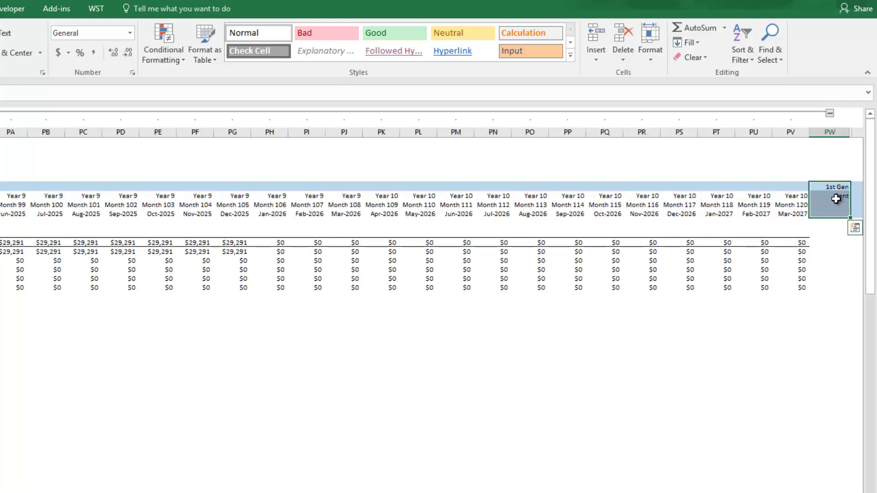
left_click(797, 214)
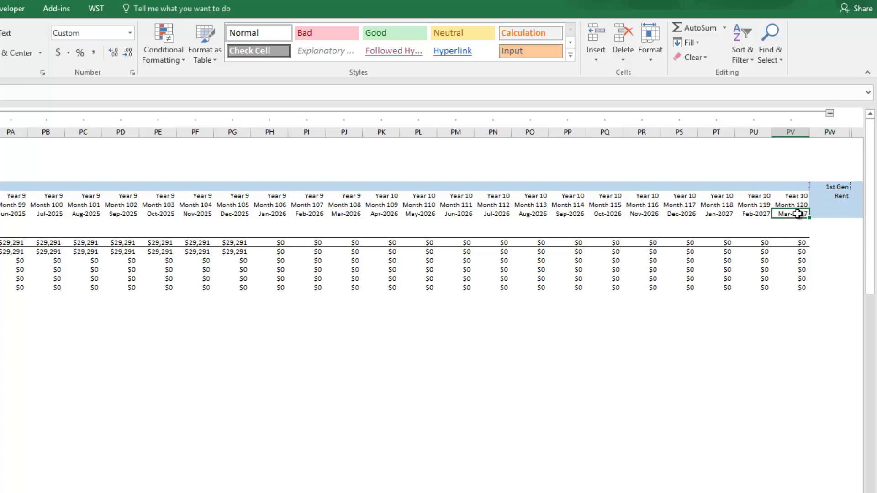
key("Left")
key("Left")
key("Left")
key("Left")
key("Left")
key("Left")
key("Left")
key("Left")
key("Left")
key("Left")
key("Left")
key("Left")
key("Left")
key("Left")
key("Left")
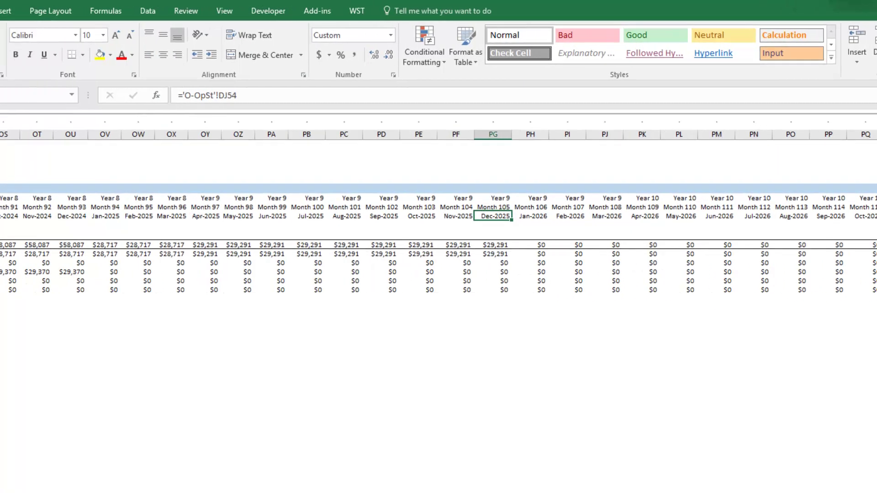
key("ctrl+Left")
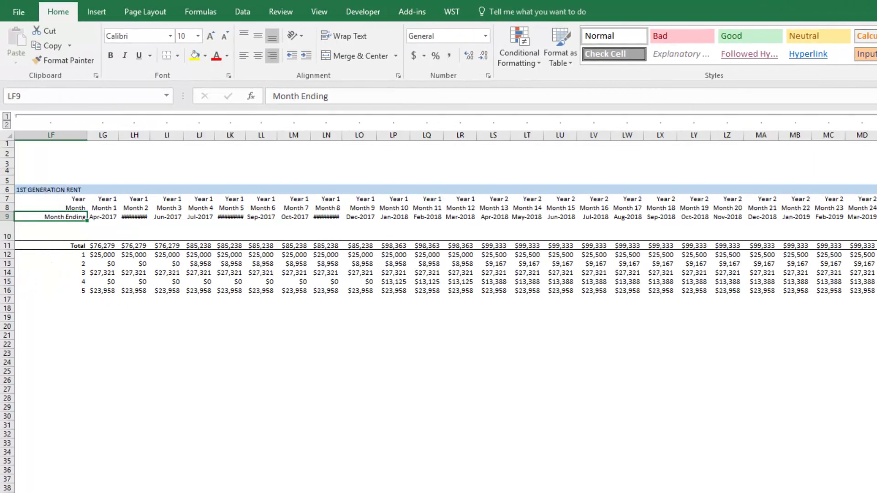
Step: Return to the lease generation dates and examine the formula of tenant 1's 1st generation start month
key("Left")
key("Left")
key("Left")
key("Left")
key("Left")
key("Left")
key("Left")
key("Left")
key("ctrl+Left")
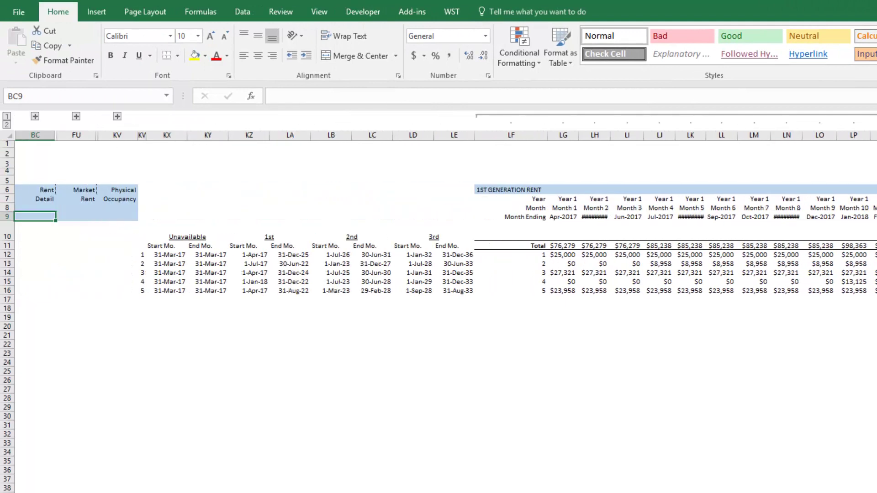
key("Right")
key("Right")
key("Right")
key("Right")
key("Down")
key("Down")
key("Right")
key("Right")
key("Down")
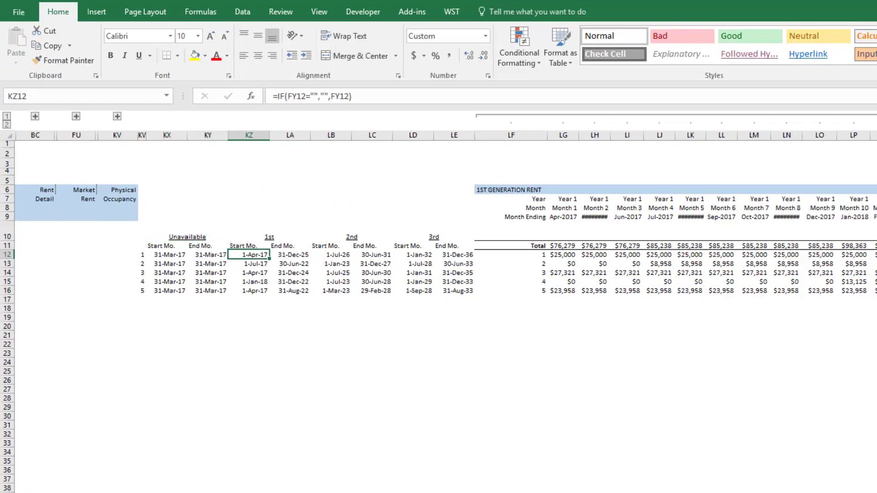
Step: Compare tenant 1's start and end months across the unavailable, 1st and 2nd generation periods
key("Right")
key("Right")
key("Right")
key("Up")
key("Left")
key("Left")
key("Down")
key("Left")
key("Left")
key("Left")
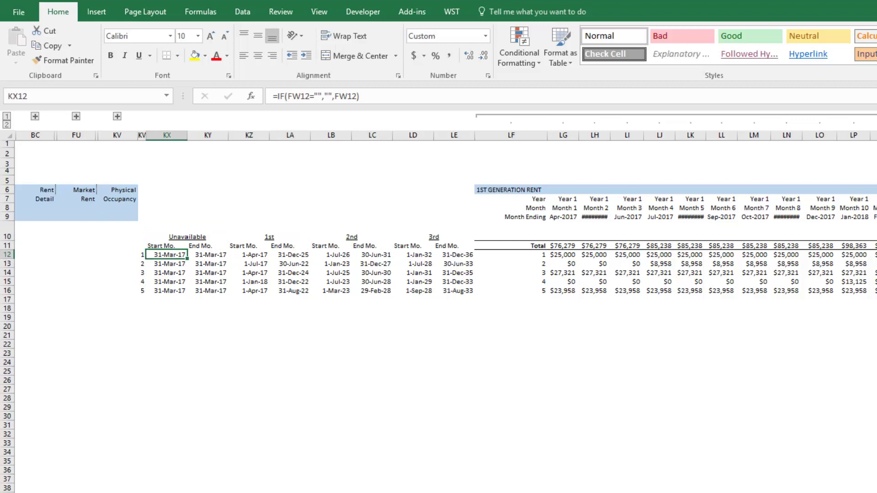
key("Right")
key("Right")
key("Right")
key("Left")
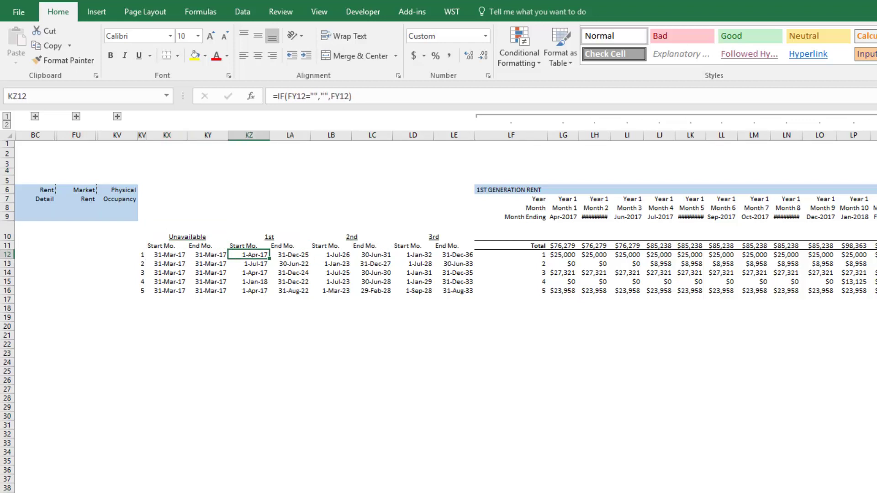
key("Right")
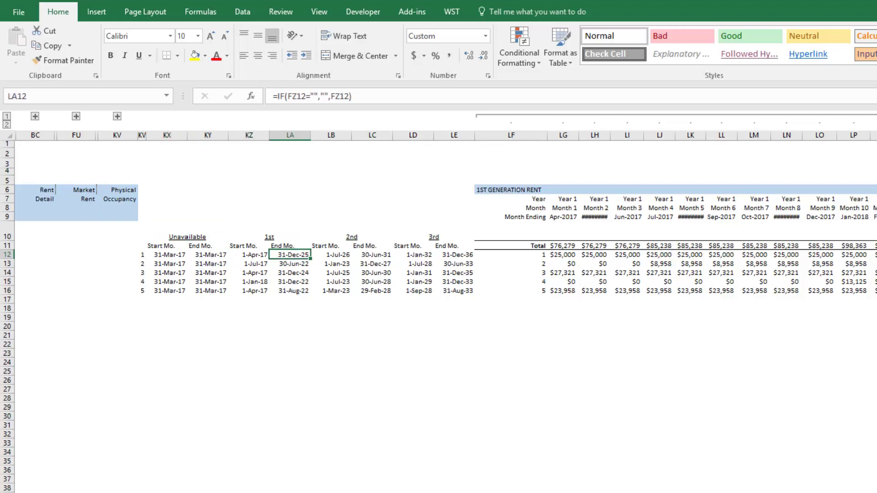
key("Right")
key("Right")
key("Right")
key("Right")
key("Right")
key("Right")
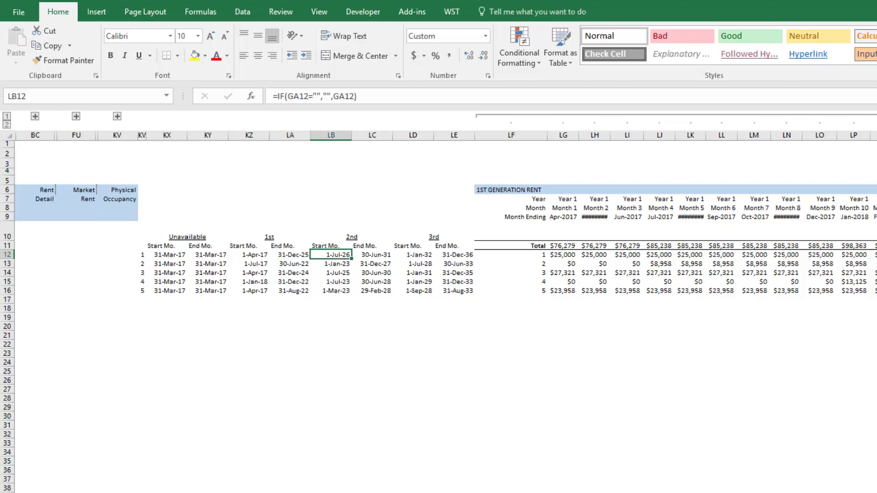
key("Right")
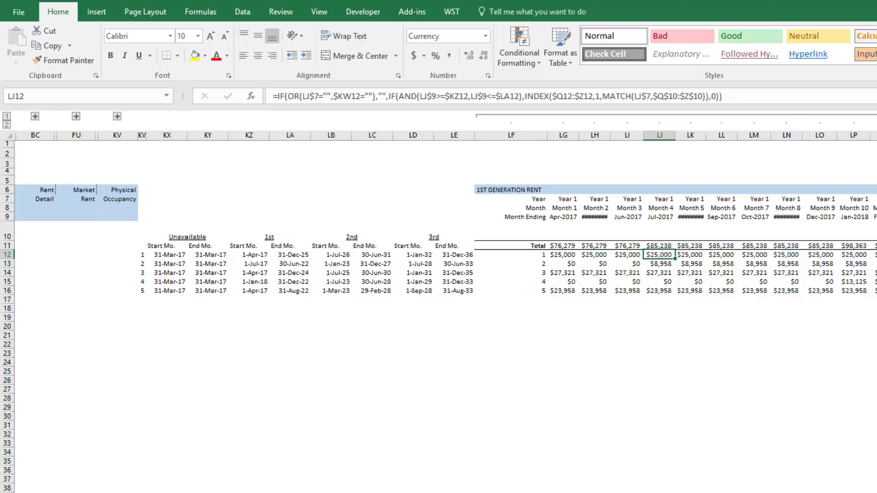
Step: Examine the Month 1 column of the 1st Generation Rent section and the formula behind tenant 1's rent
key("Right")
key("Right")
key("Right")
key("Right")
key("Right")
key("Right")
key("Left")
key("Left")
key("Left")
key("Left")
key("Left")
key("Left")
key("Left")
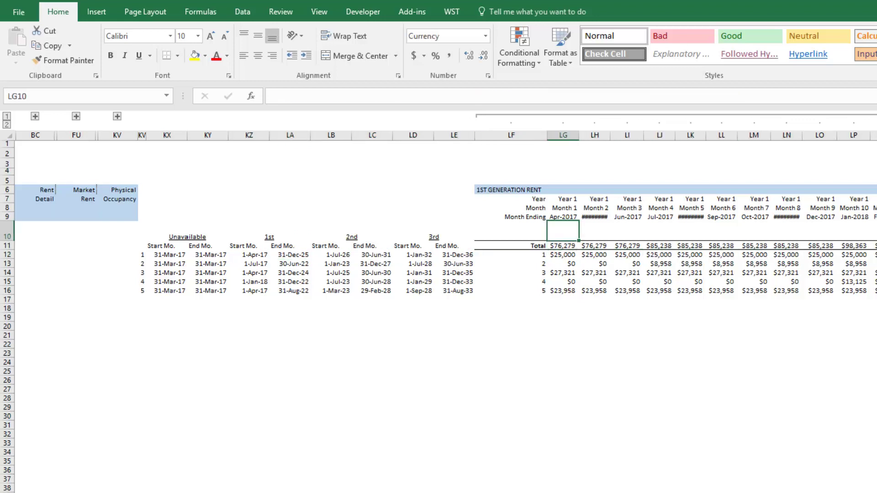
key("Up")
key("Up")
key("Up")
key("Down")
key("Down")
key("Down")
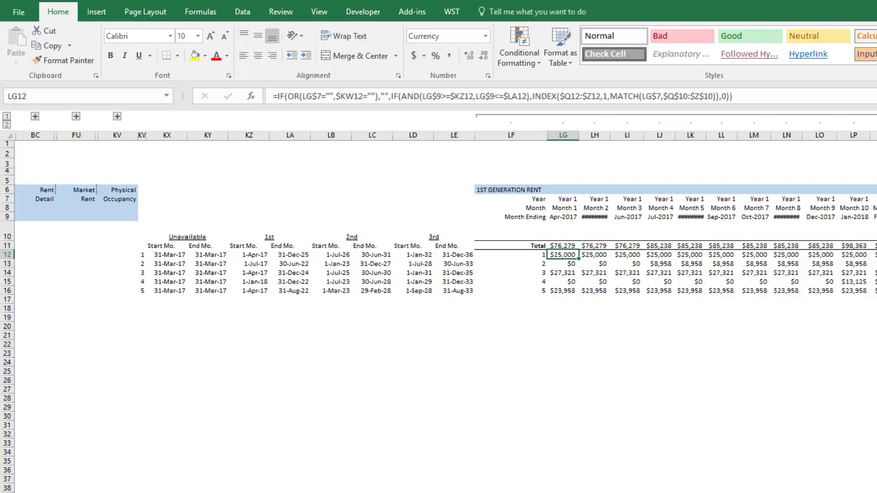
Step: Follow tenant 1's monthly 1st generation rent from Month 1 through Month 39 in Year 4
key("Right")
key("Right")
key("Right")
key("Right")
key("Right")
key("Right")
key("Right")
key("Right")
key("Right")
key("Right")
key("Right")
key("Right")
key("Right")
key("Right")
key("Right")
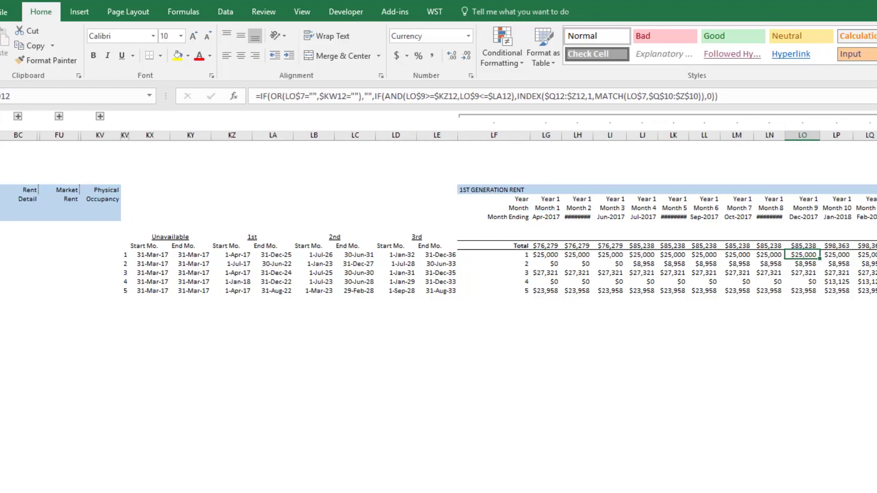
key("Right")
key("Right")
key("Right")
key("Right")
key("Right")
key("Right")
key("Right")
key("Right")
key("Right")
key("Right")
key("Right")
key("Right")
key("Right")
key("Right")
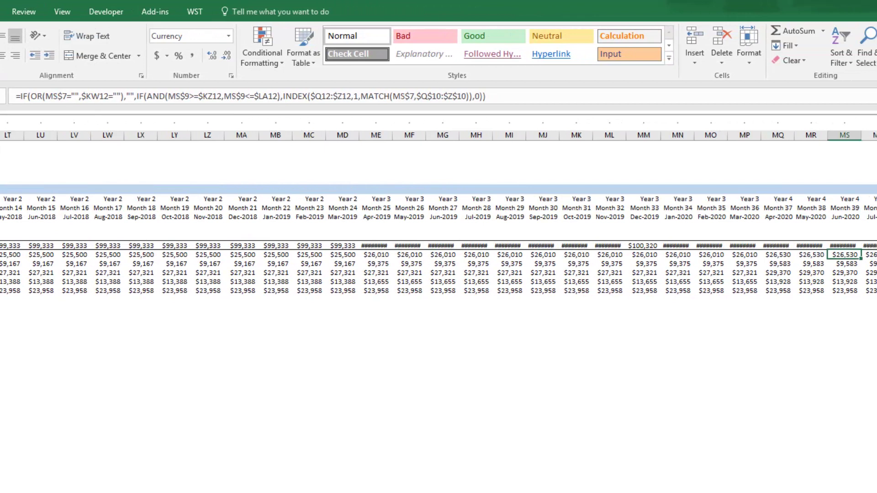
Step: Compare tenant 1's 1st generation rent at the start of Year 3 with its rent at the start of Year 2
key("Left")
key("Left")
key("Left")
key("Left")
key("Left")
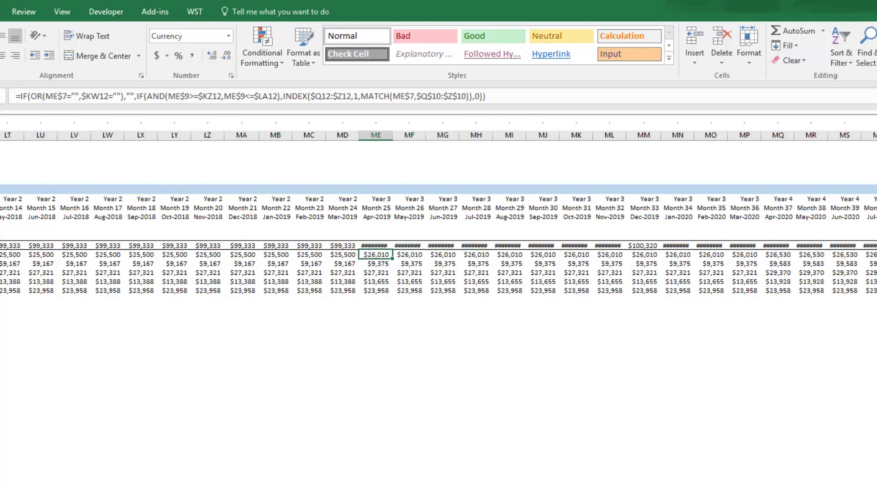
key("Up")
key("Up")
key("Up")
left_click(375, 264)
key("Up")
key("Left")
key("Left")
key("Left")
key("Left")
key("Left")
key("Left")
key("Left")
key("Left")
key("Left")
key("Left")
key("Left")
key("Left")
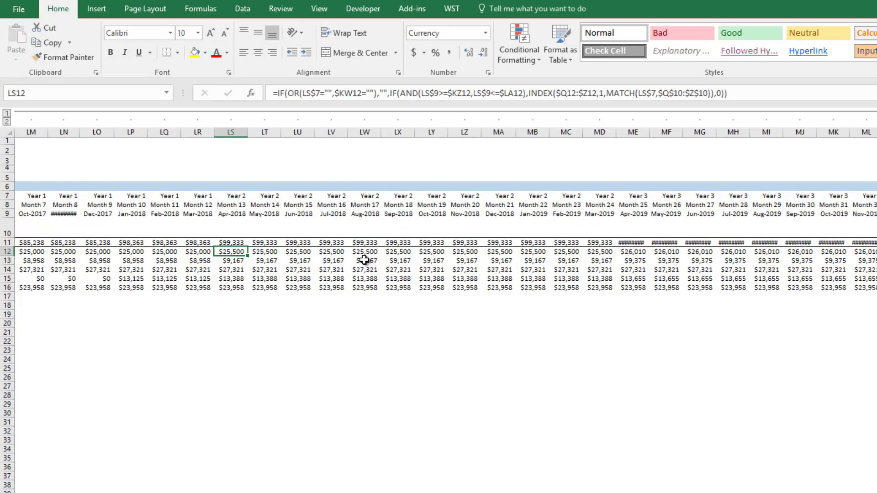
key("Right")
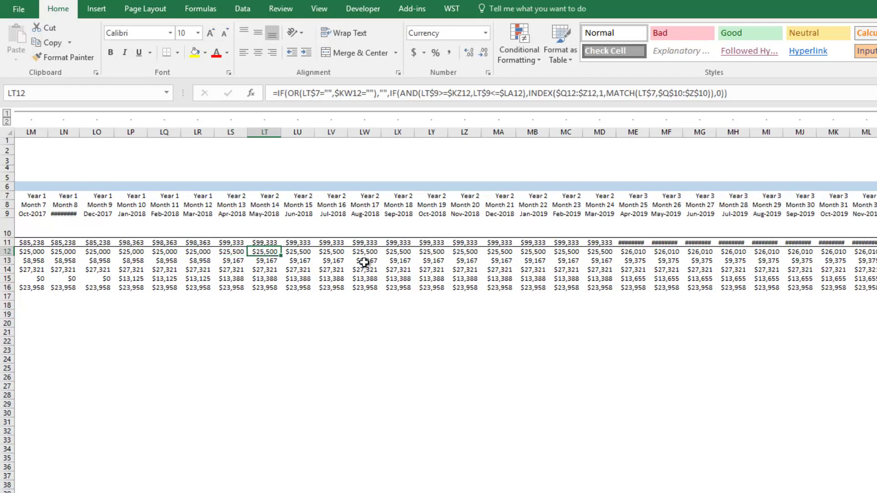
Step: Collapse the 1st Gen Rent column group and return to the beginning of the calculations sheet
left_click(394, 112)
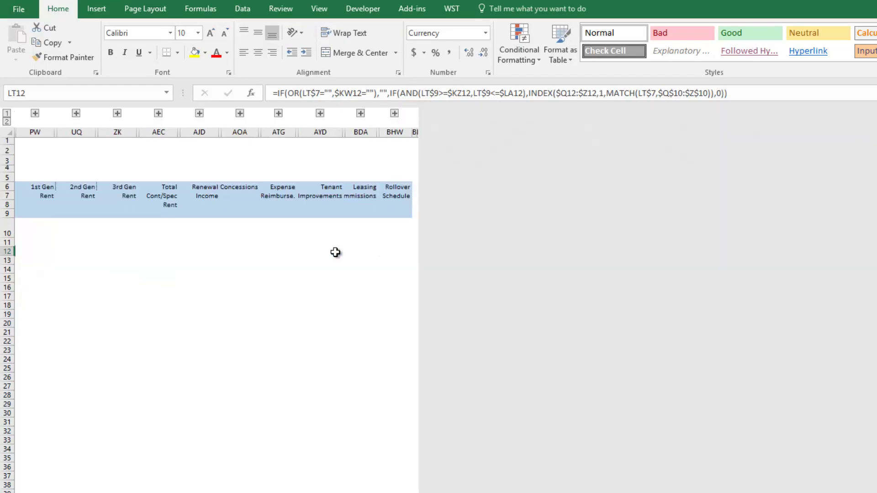
left_click(348, 205)
key("Home")
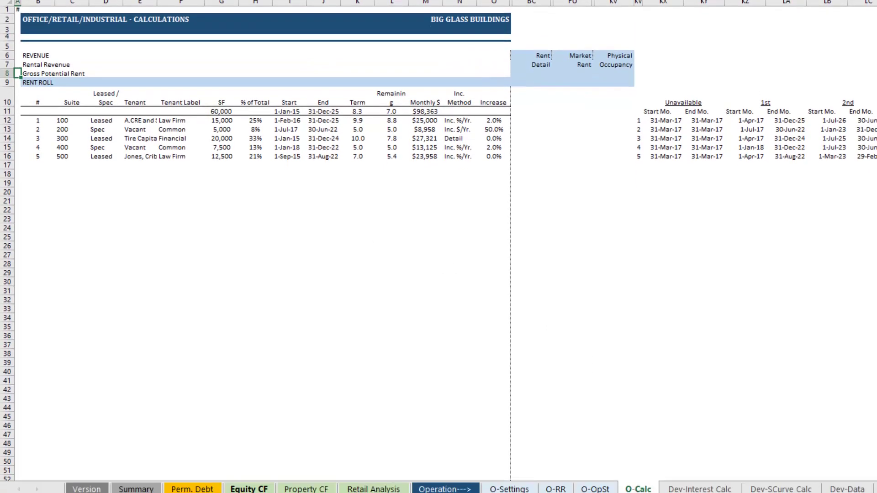
Step: Check the stabilized Net Operating Income on the Property CF sheet, and open the O-OpSt operating statement sheet
left_click(319, 482)
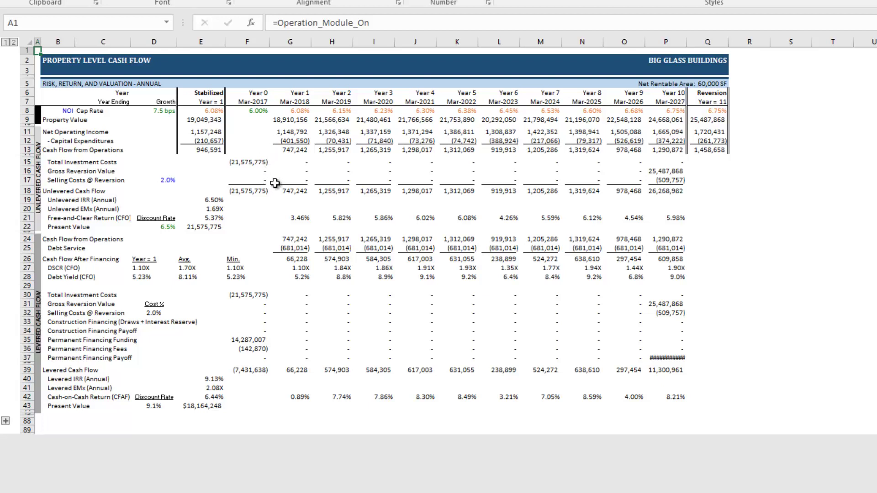
left_click(211, 132)
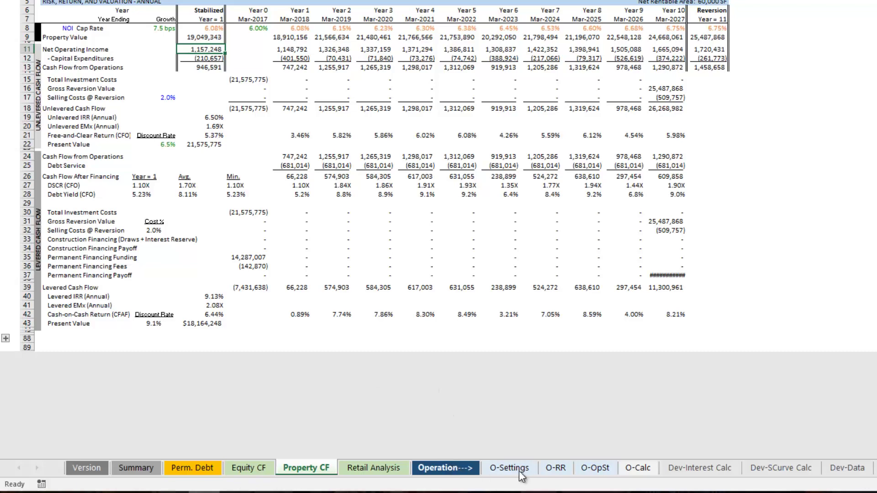
left_click(594, 468)
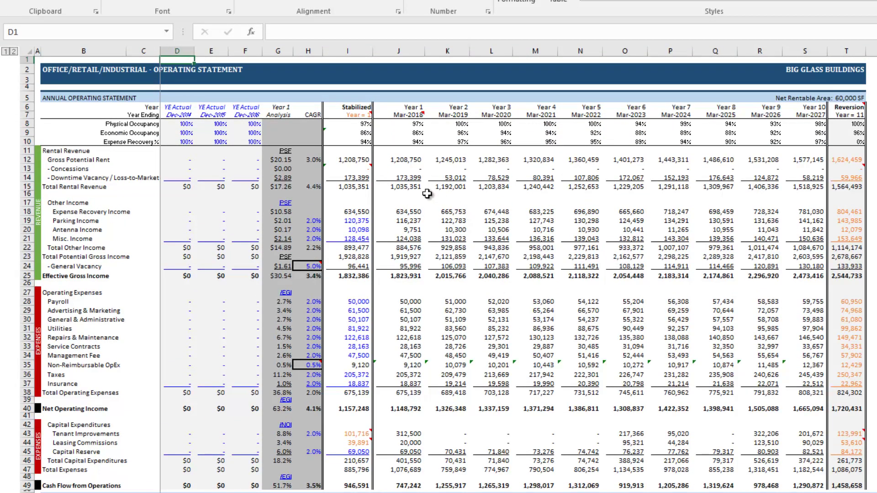
Step: Examine the Gross Potential Rent formulas for Years 1 through 4 in the annual operating statement
left_click(395, 161)
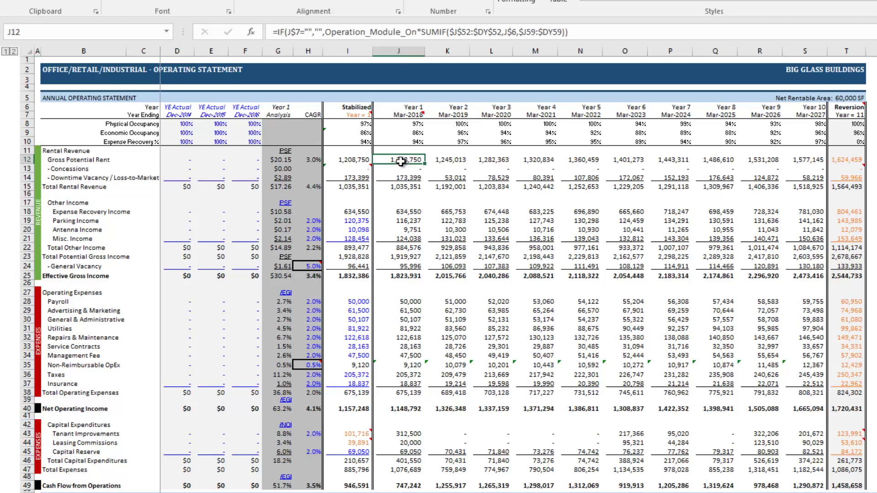
left_click(452, 160)
left_click(488, 160)
left_click(537, 160)
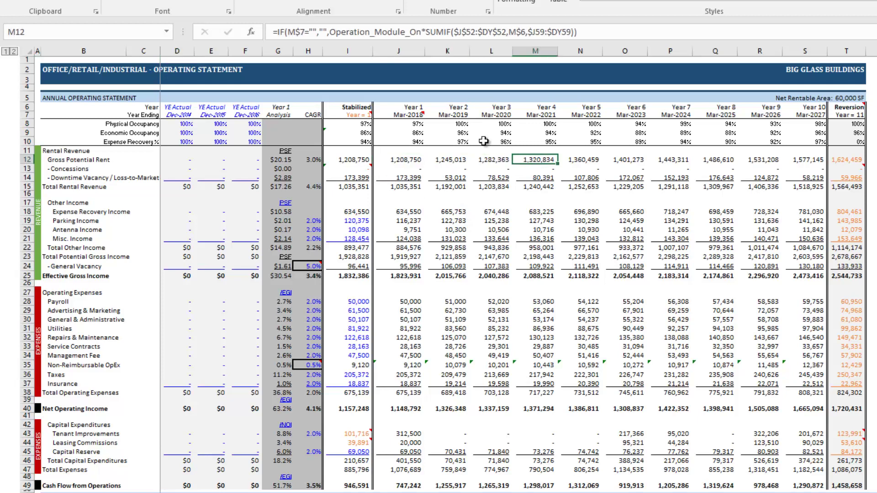
Step: Examine the Year 1 Concessions and compare Gross Potential Rent with Downtime Vacancy / Loss-to-Market for that year
left_click(416, 168)
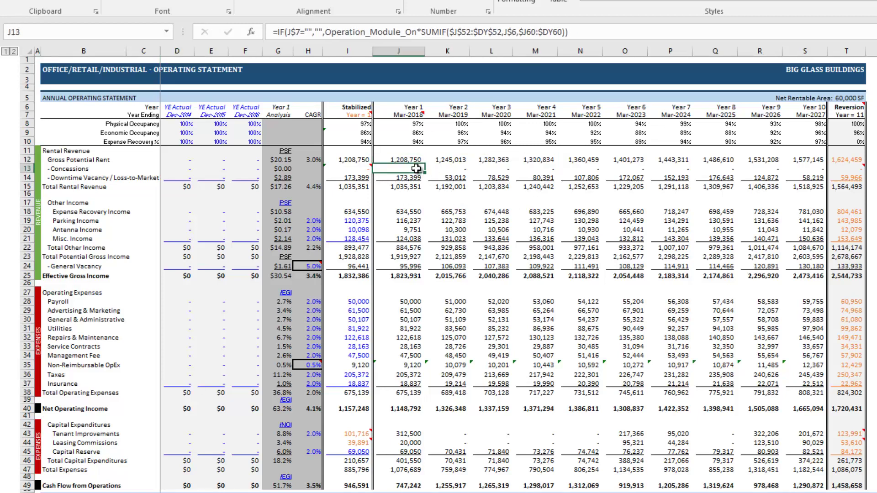
left_click(407, 177)
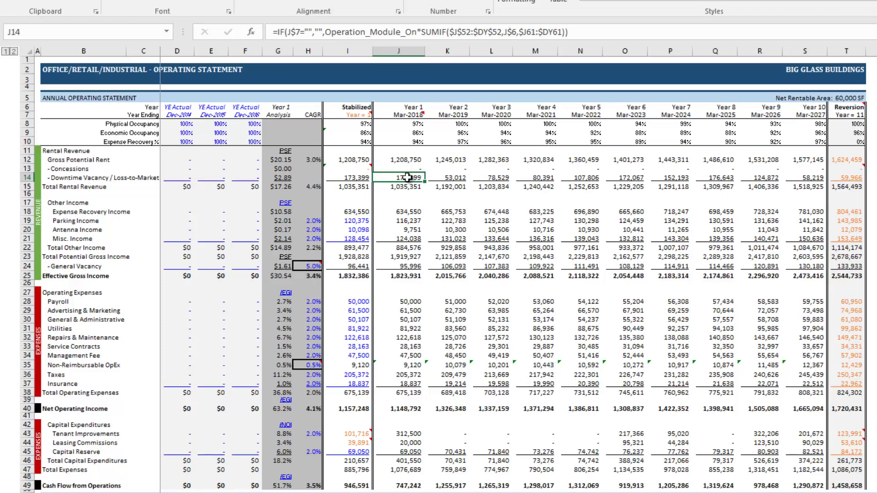
left_click(415, 159)
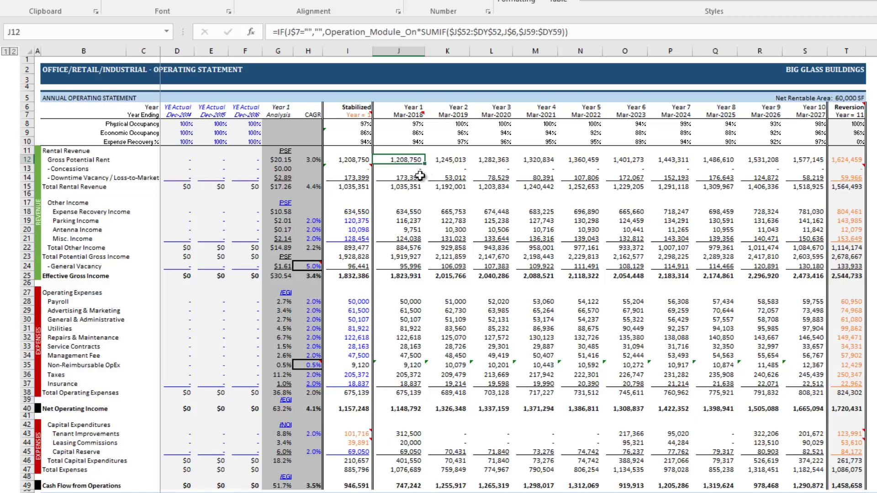
left_click(418, 177)
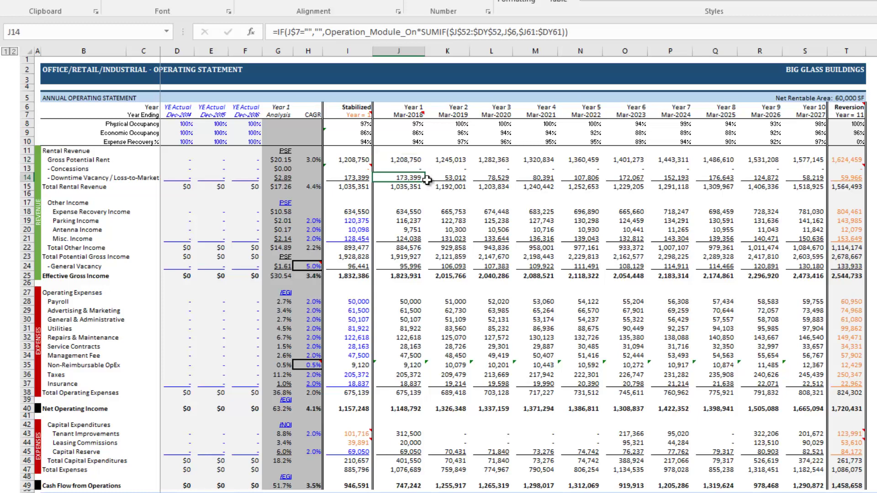
Step: Review Downtime Vacancy / Loss-to-Market across the first years, selecting the Year 1 through Year 3 amounts
left_click_drag(447, 177, 533, 177)
left_click(414, 179)
left_click(464, 177)
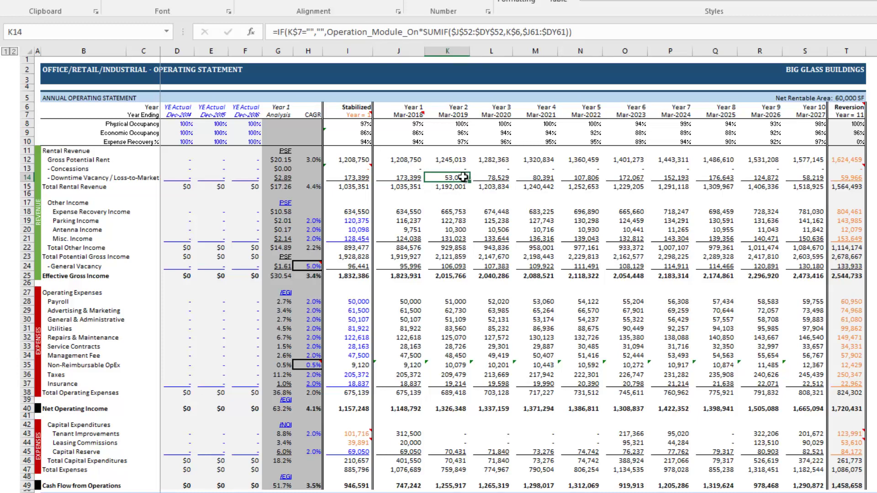
left_click_drag(414, 178, 522, 183)
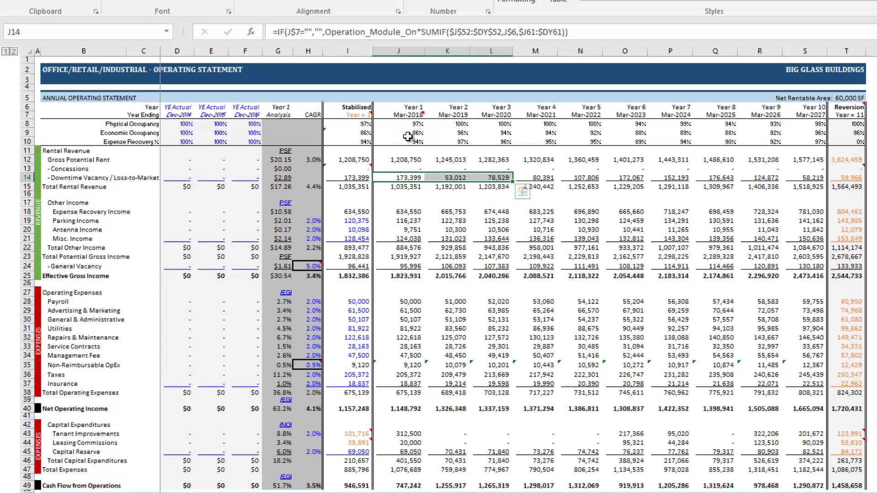
Step: Compare Physical Occupancy, Downtime Vacancy / Loss-to-Market, Gross Potential Rent and Parking Income across Years 2 through 4
left_click_drag(470, 124, 535, 124)
left_click_drag(454, 178, 533, 179)
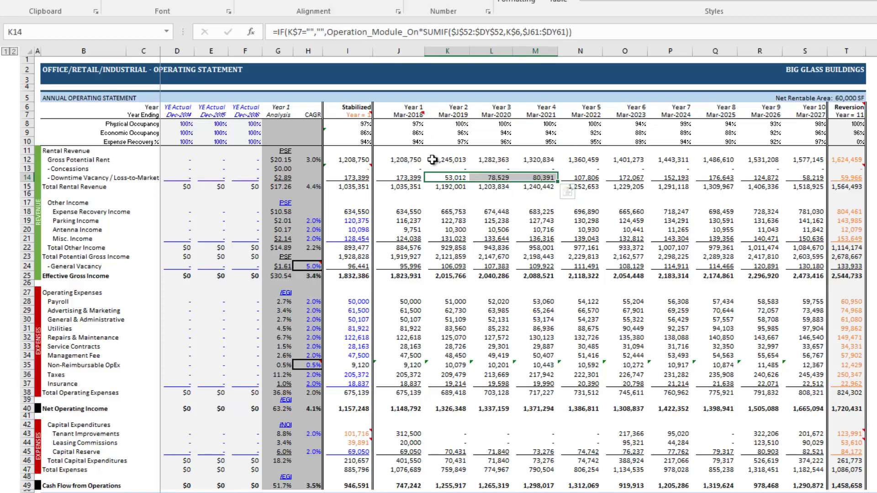
left_click_drag(435, 162, 530, 162)
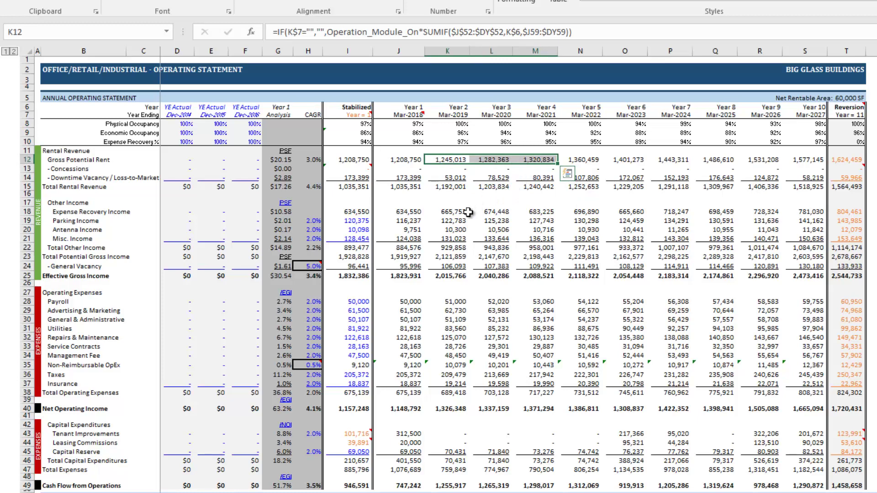
left_click_drag(447, 221, 532, 221)
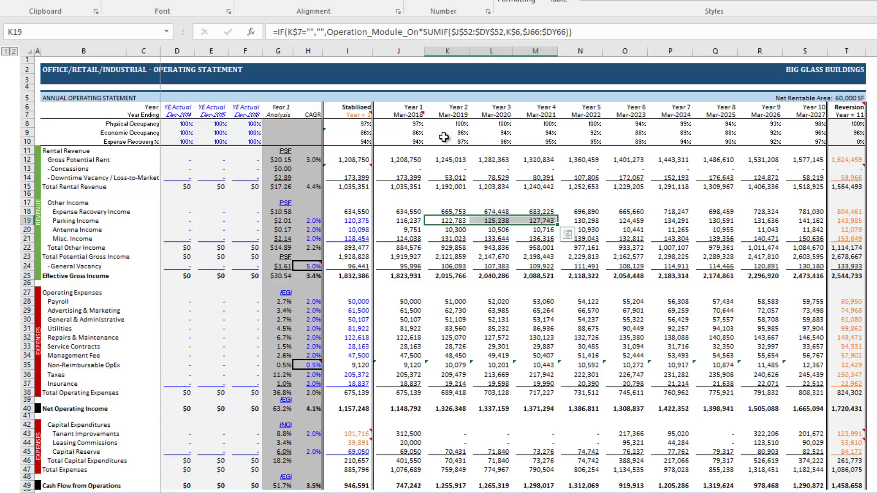
Step: Review the Expense Recovery % across Years 1 through 10 and examine the Year 2 formula
left_click_drag(418, 141, 806, 142)
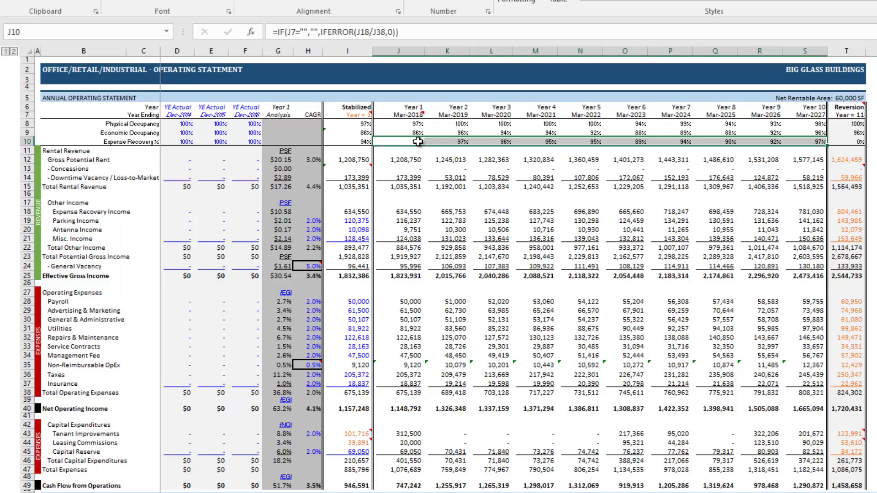
left_click(446, 141)
scroll(439, 252, "down", 1)
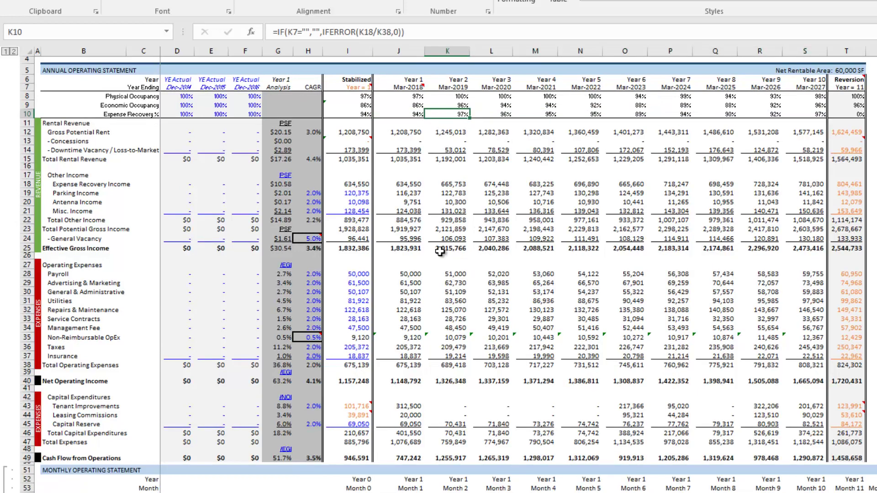
Step: Examine the Year 1 Antenna Income formula, the stabilized parking, antenna and misc. income inputs, and Gross Potential Rent for Years 1 through 9
left_click(409, 202)
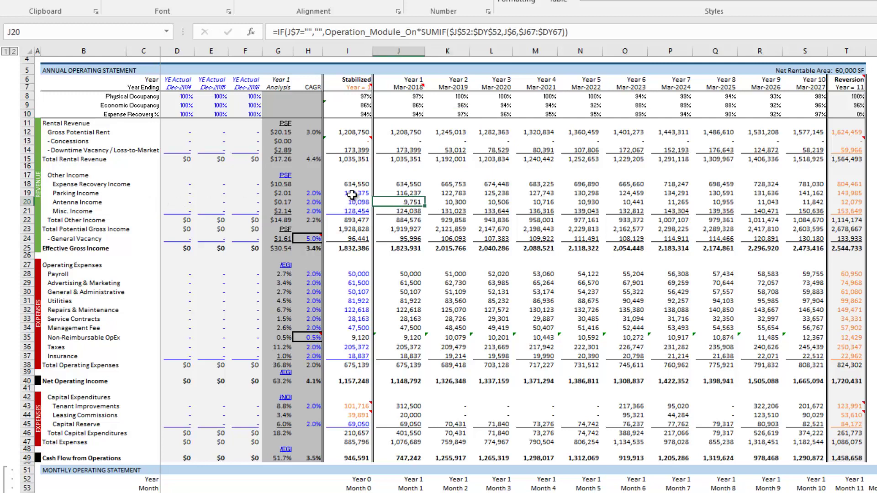
left_click_drag(352, 195, 351, 211)
scroll(352, 220, "up", 1)
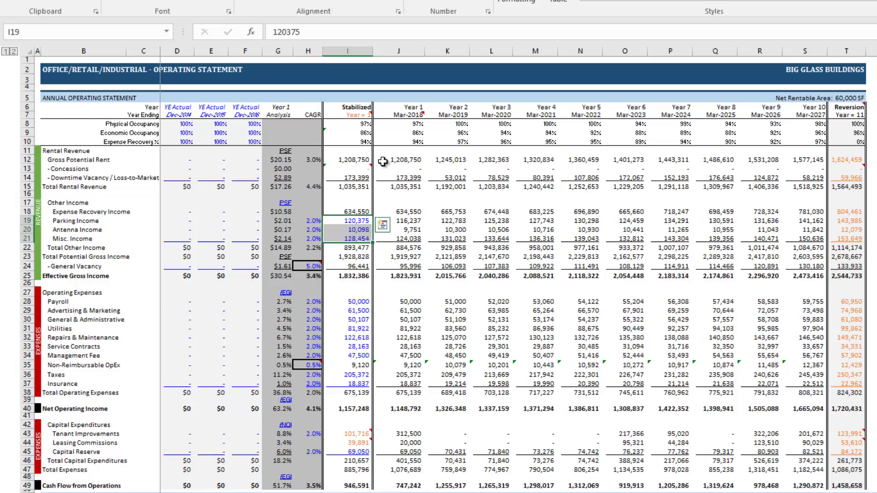
left_click_drag(383, 161, 776, 160)
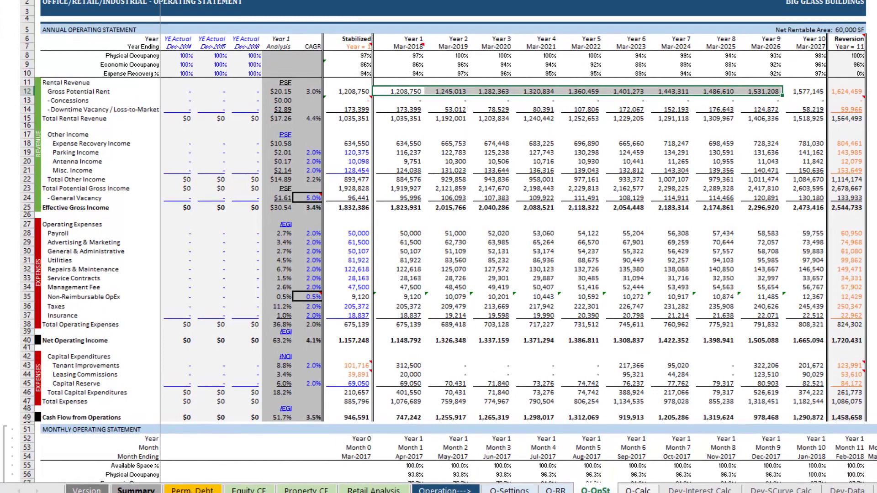
Step: Open the Summary sheet and review the monthly and annual unlevered property returns, from Unlevered IRR through Present Value
left_click(136, 480)
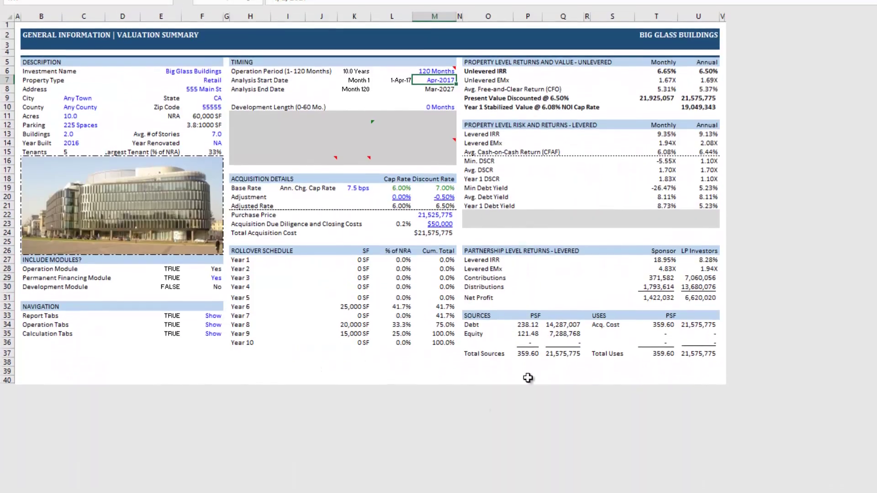
left_click_drag(661, 95, 706, 165)
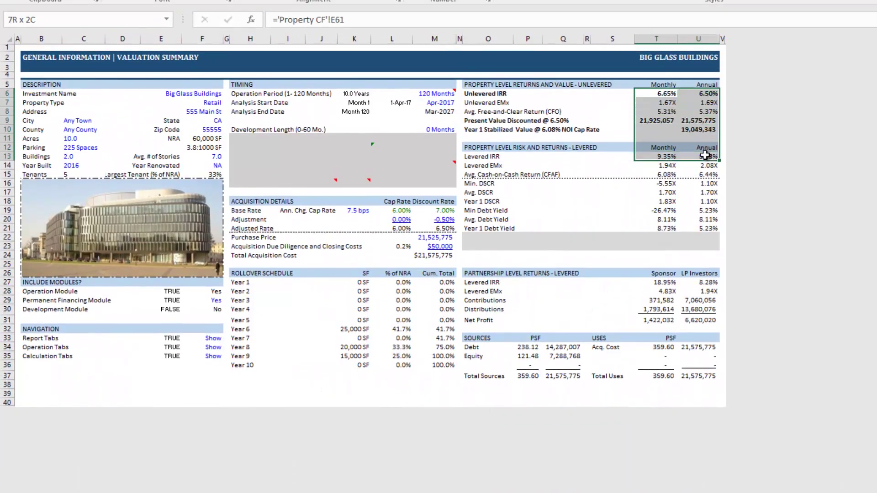
left_click(669, 175)
left_click_drag(665, 95, 694, 124)
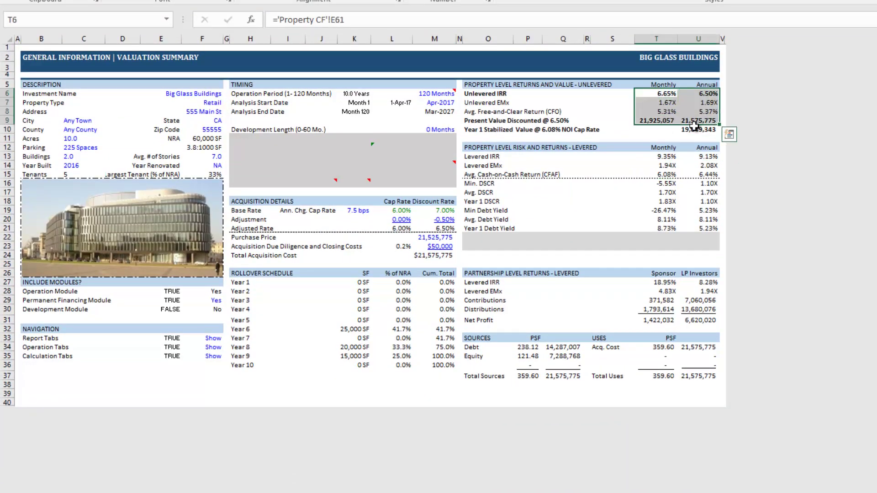